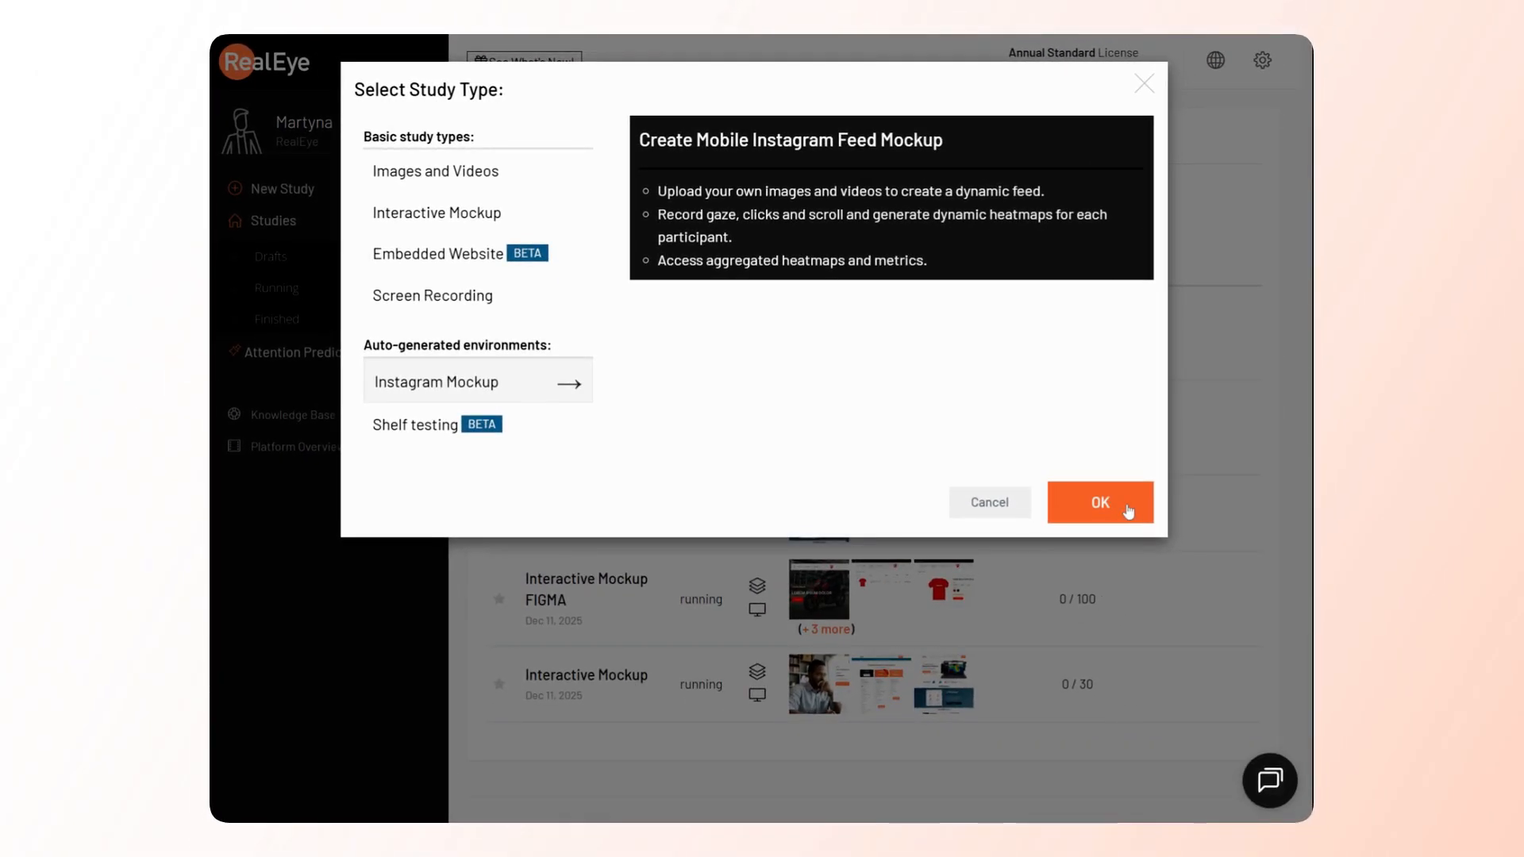
Create a study of the Instagram Mockup type and name it "Instagram Mockup"
click(1127, 510)
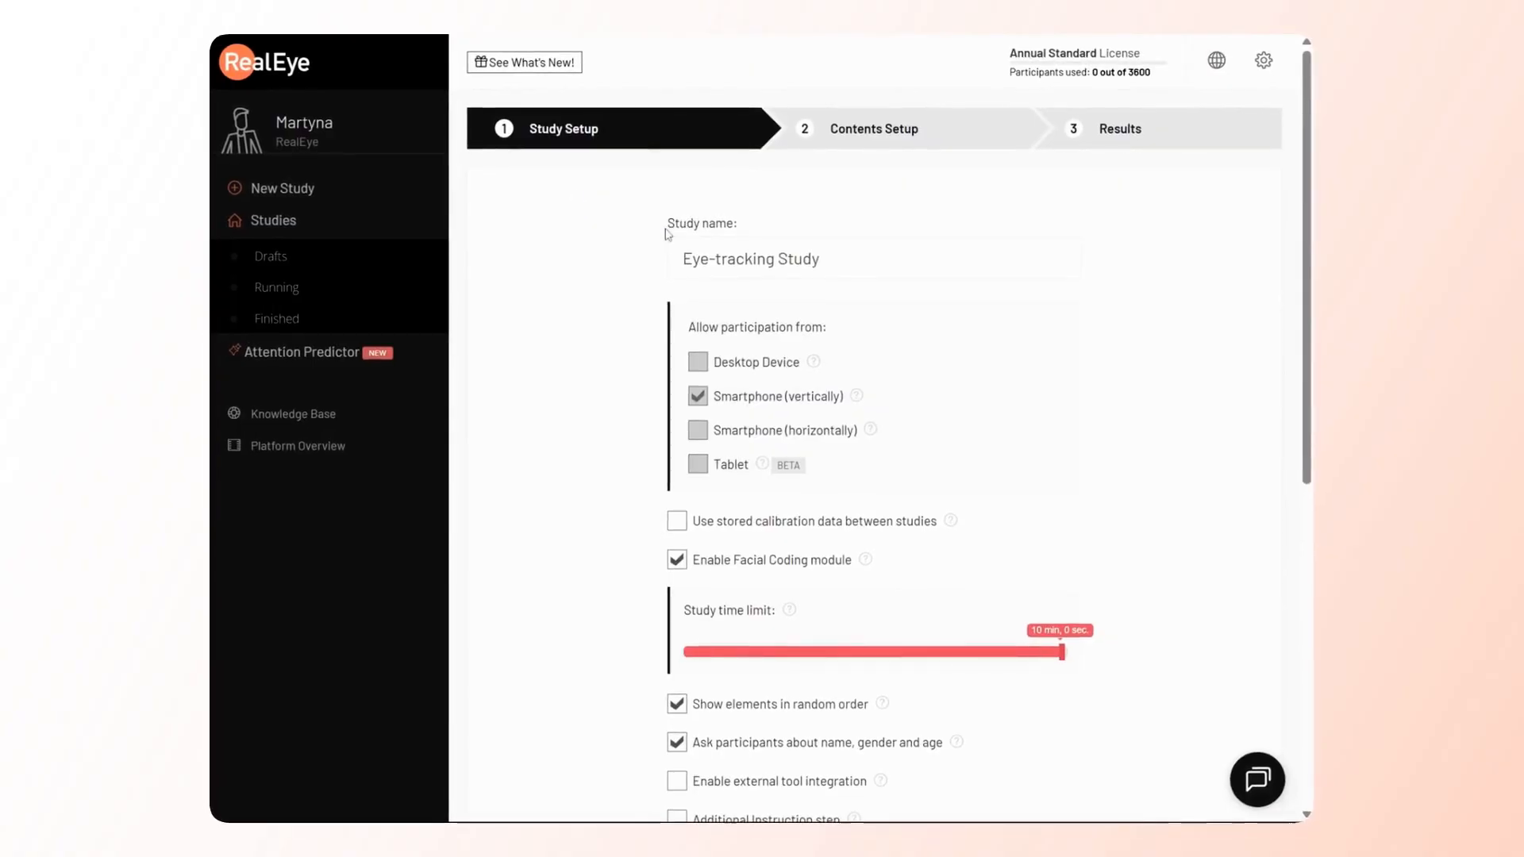
triple_click(681, 259)
text(Instagram Mocku)
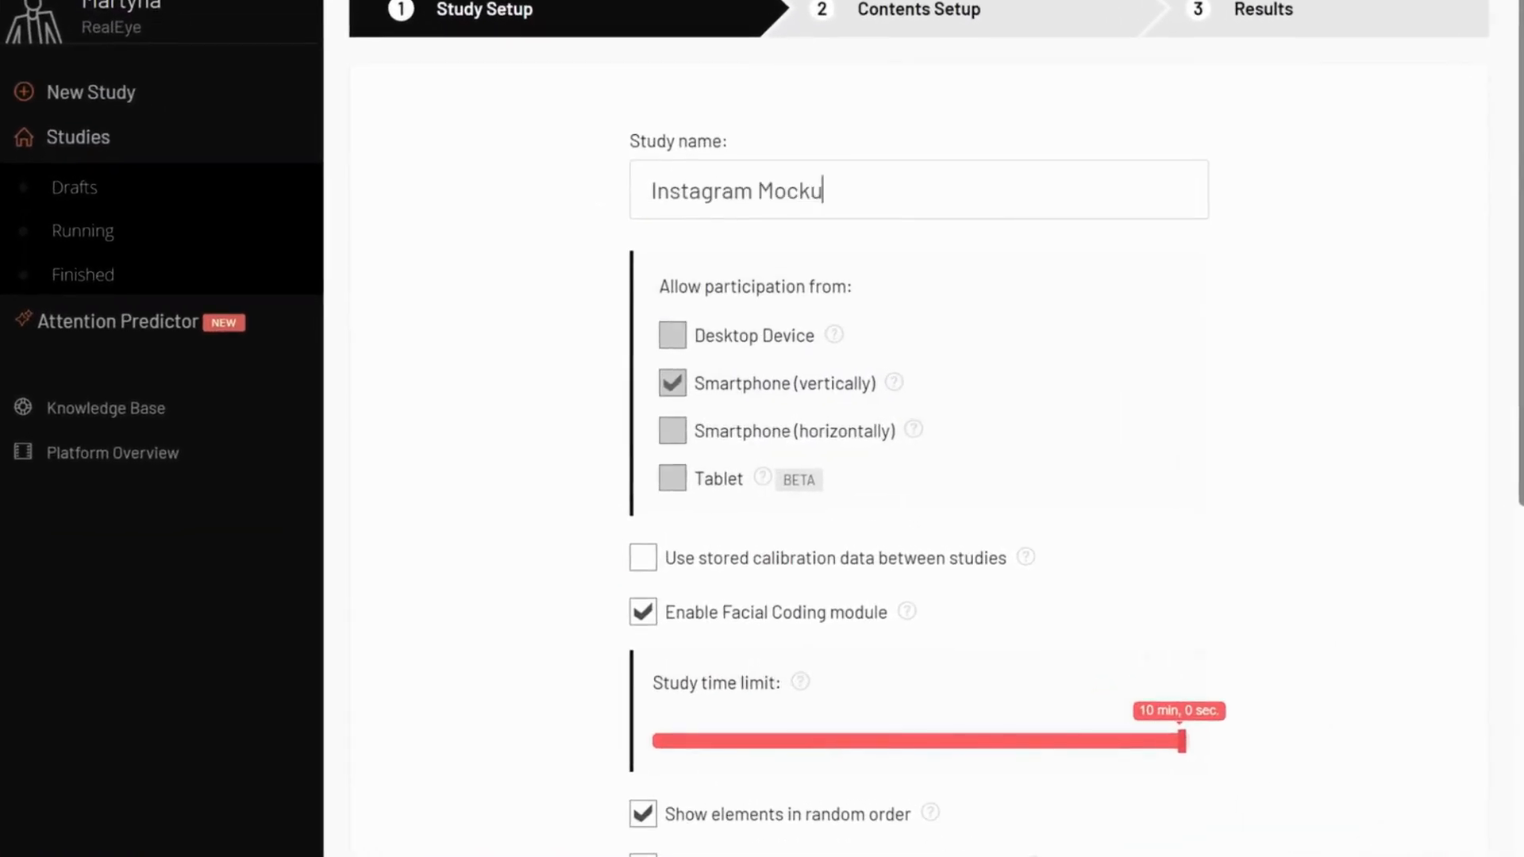
text(p)
Set the study time limit to 1 min, 0 sec
scroll(585, 384, down, 1)
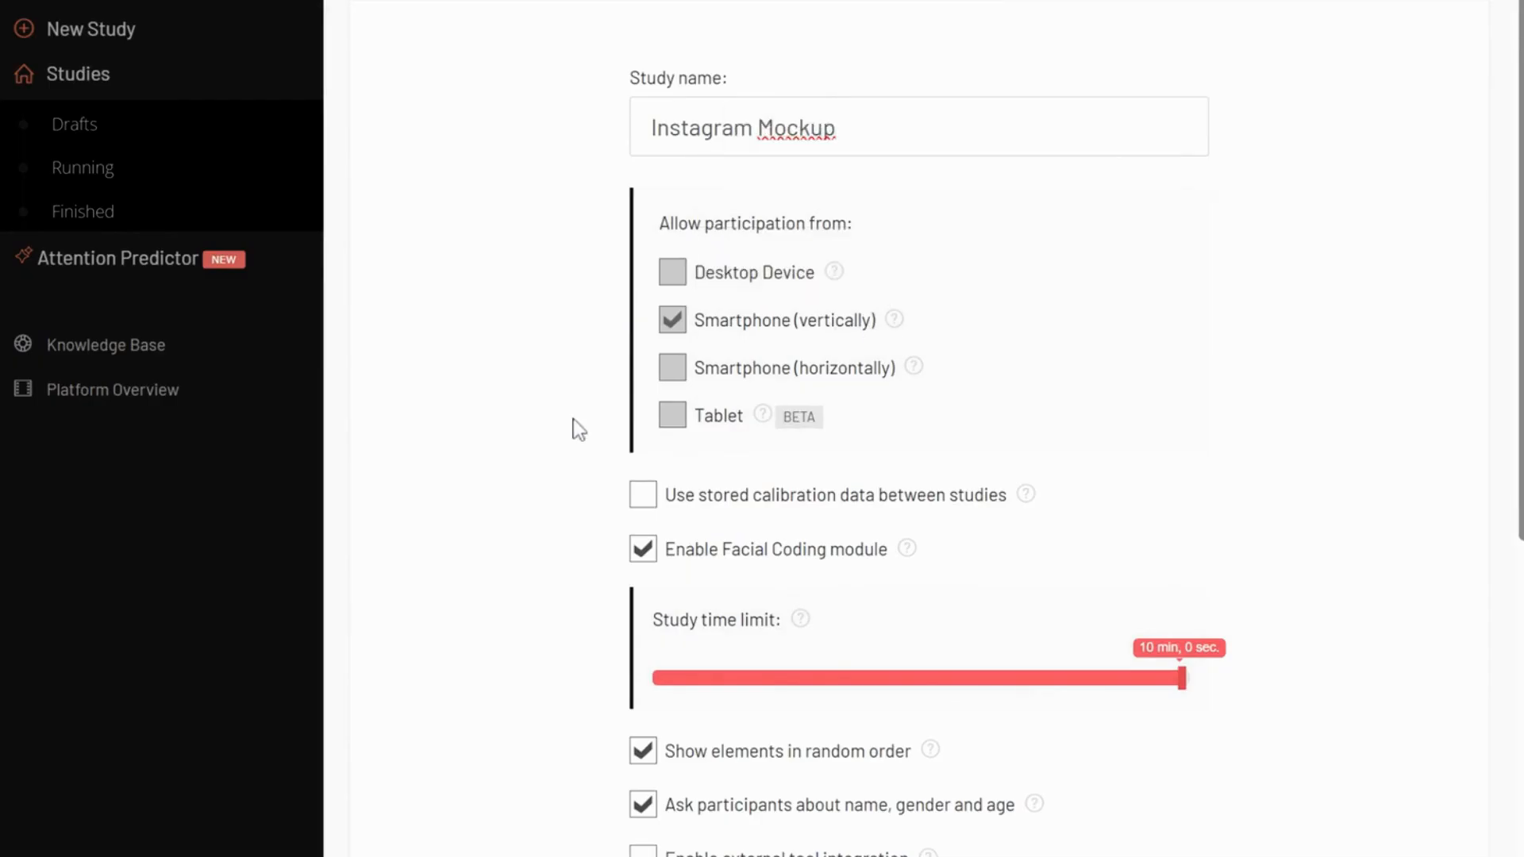
scroll(577, 429, down, 3)
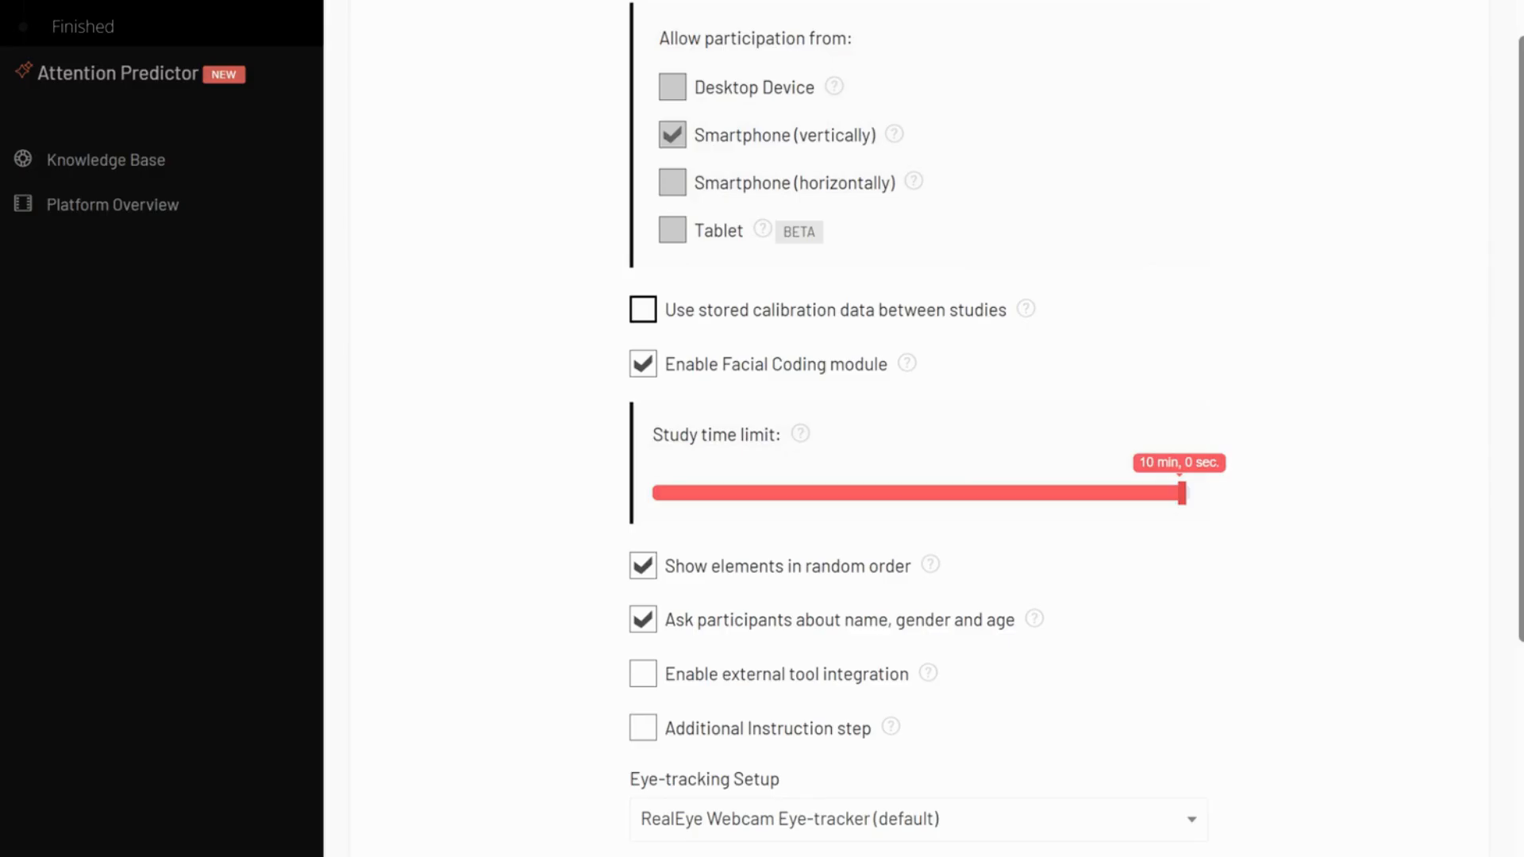
scroll(810, 313, down, 1)
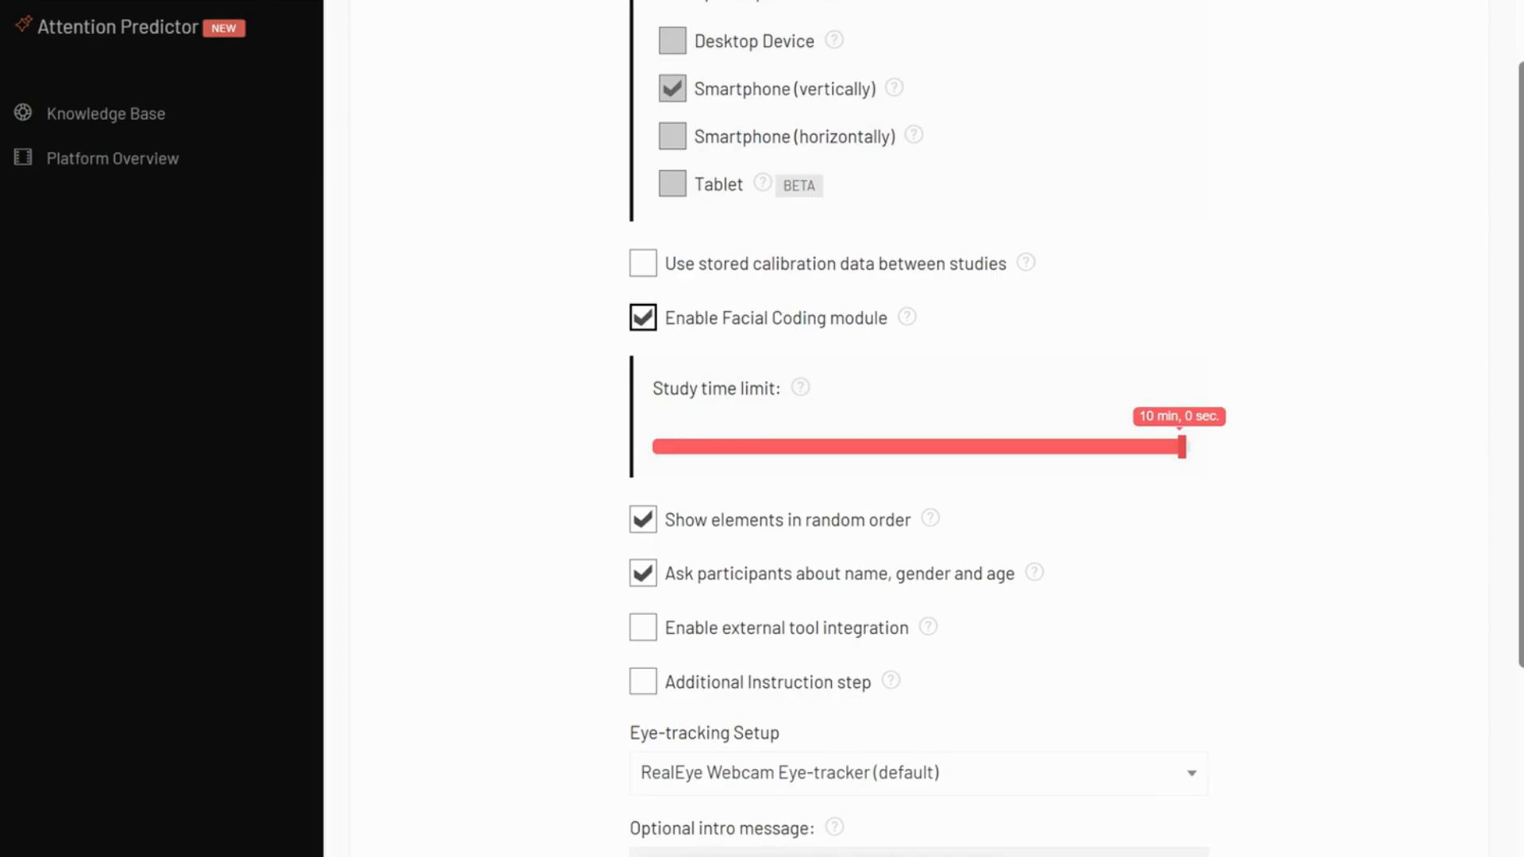
scroll(749, 346, down, 1)
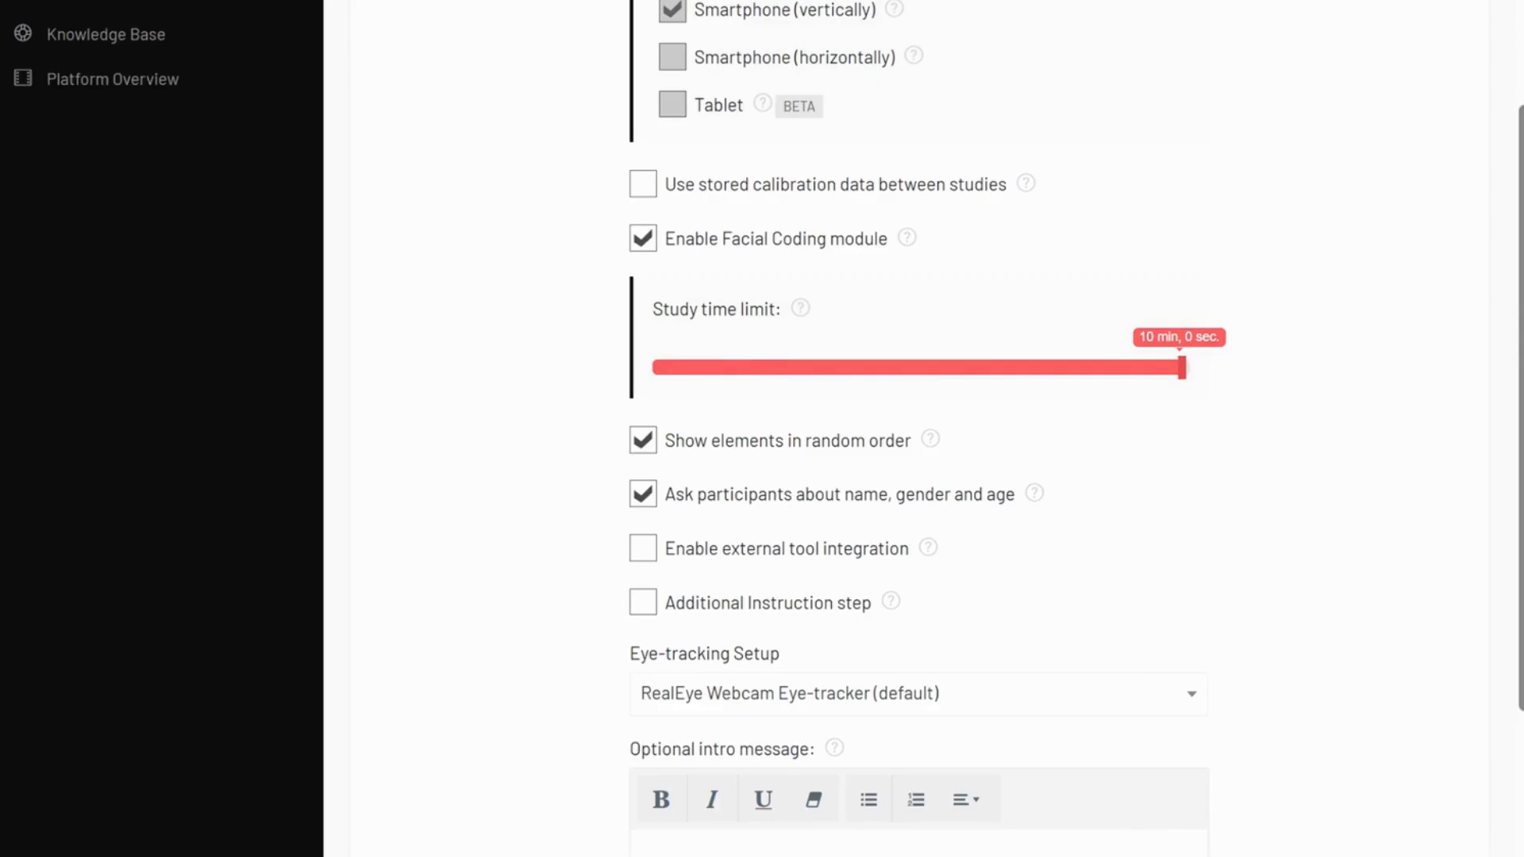
drag(1181, 367, 709, 367)
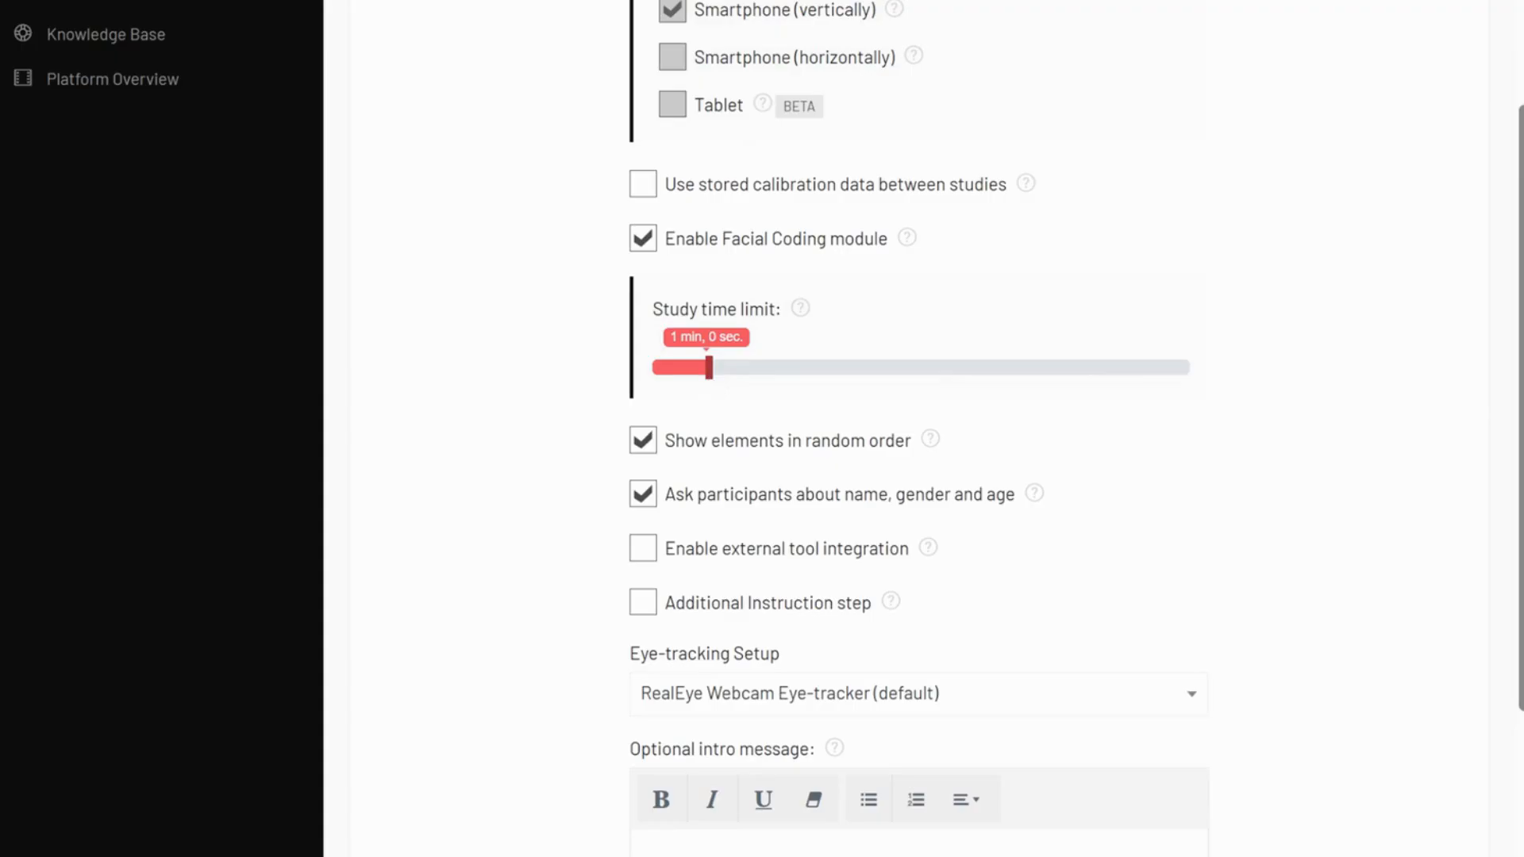
Explore the Additional Instruction step's fields and icon library, leaving the option disabled
scroll(717, 354, down, 2)
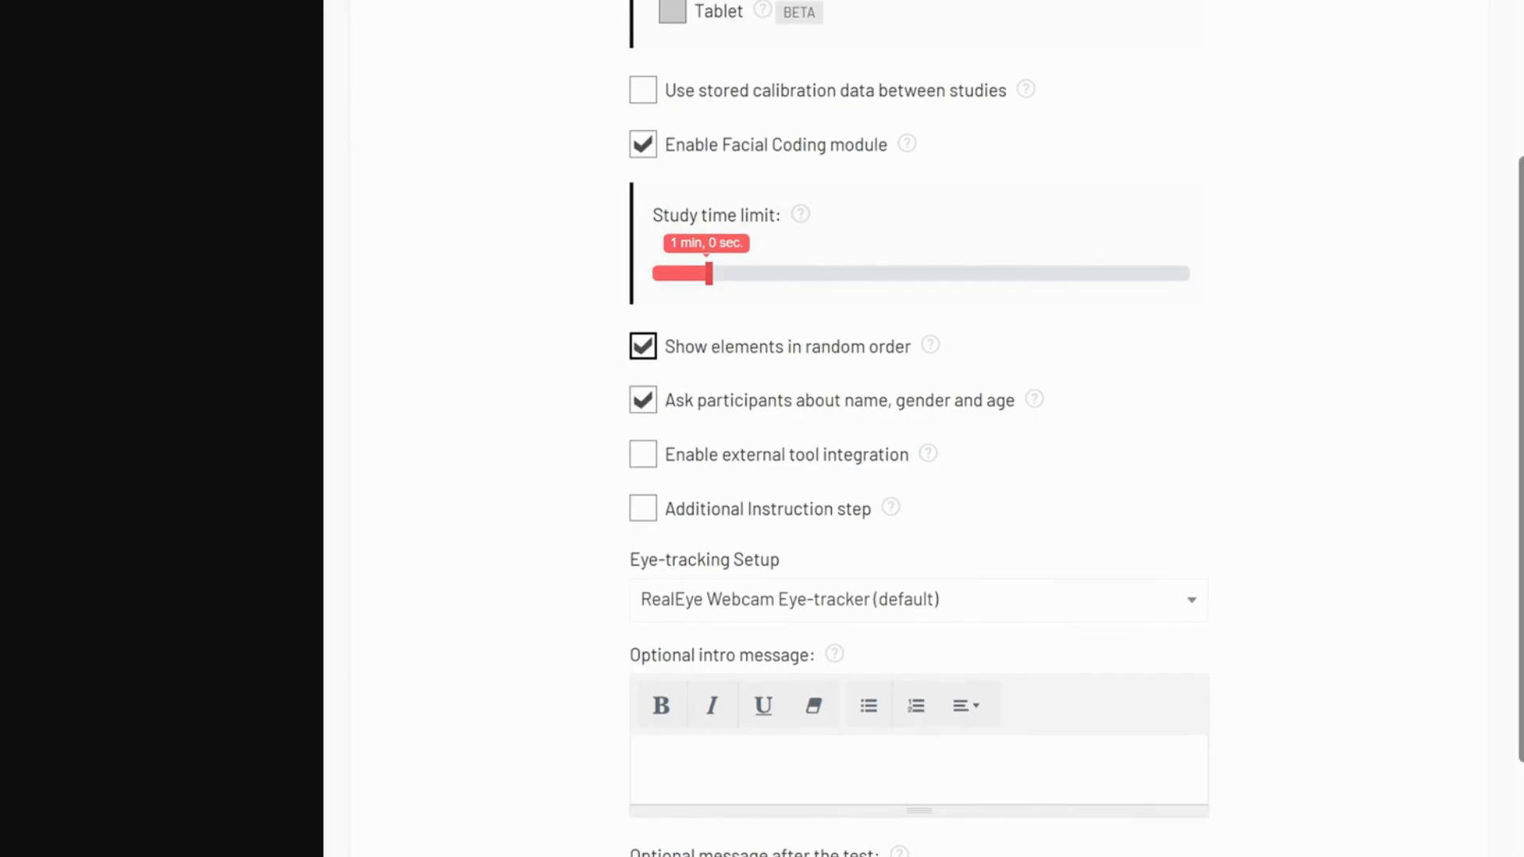
scroll(778, 349, down, 1)
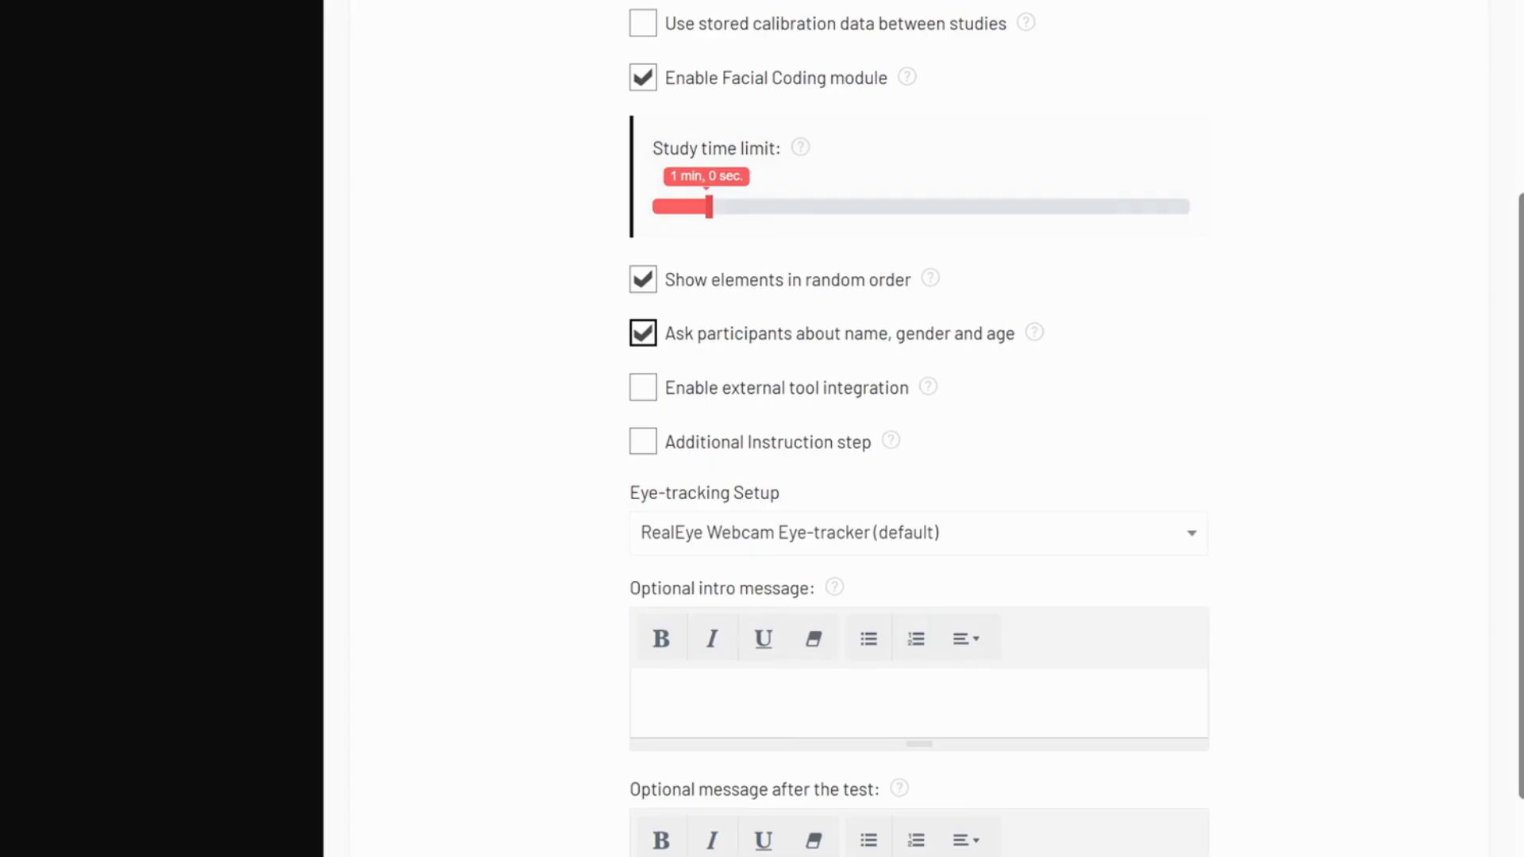
scroll(732, 349, down, 1)
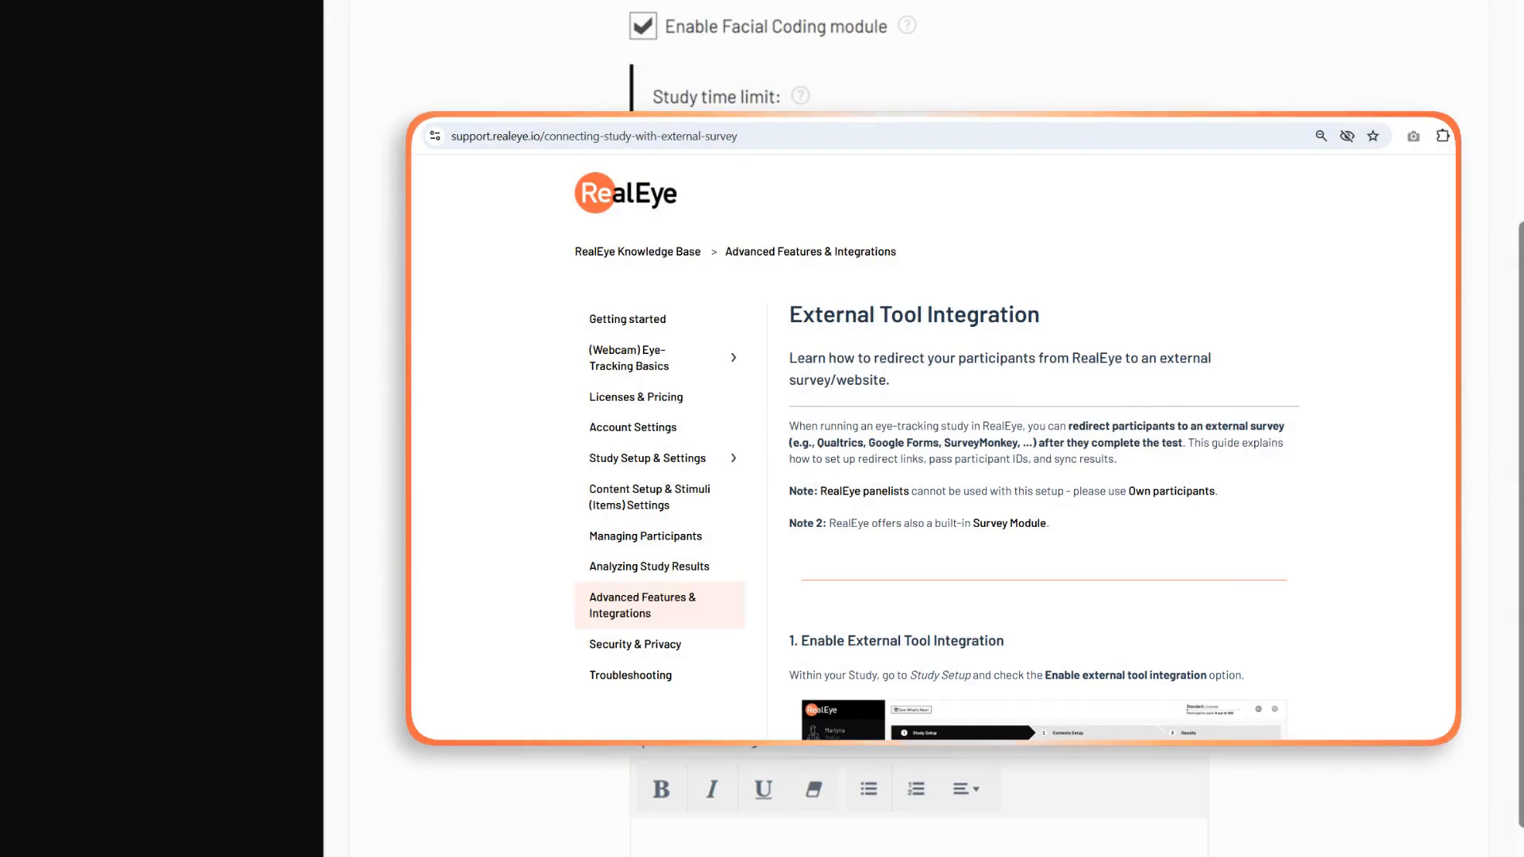
scroll(919, 429, down, 1)
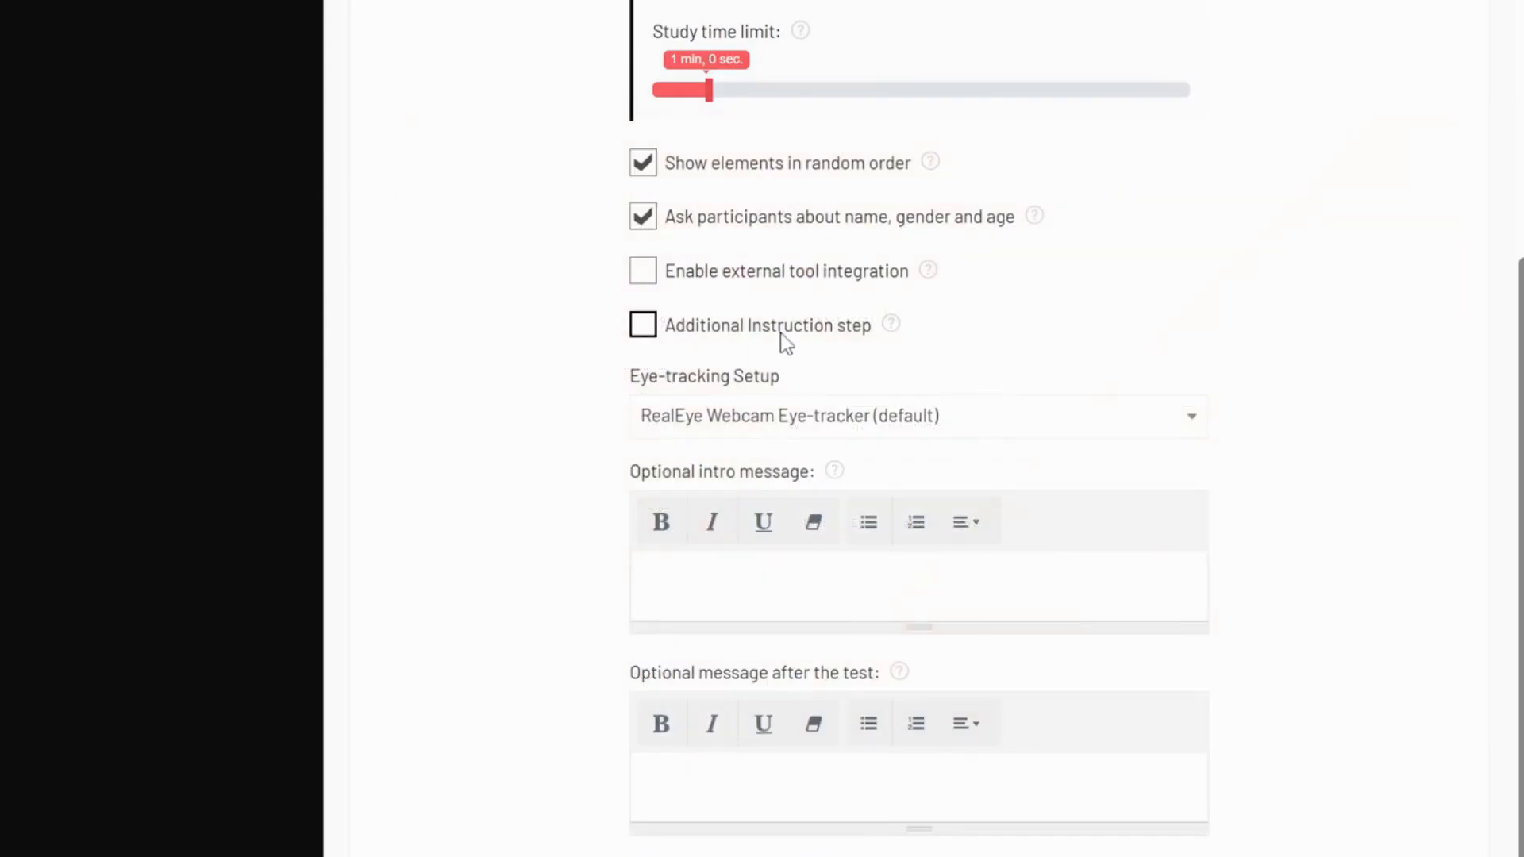
mouse_move(889, 324)
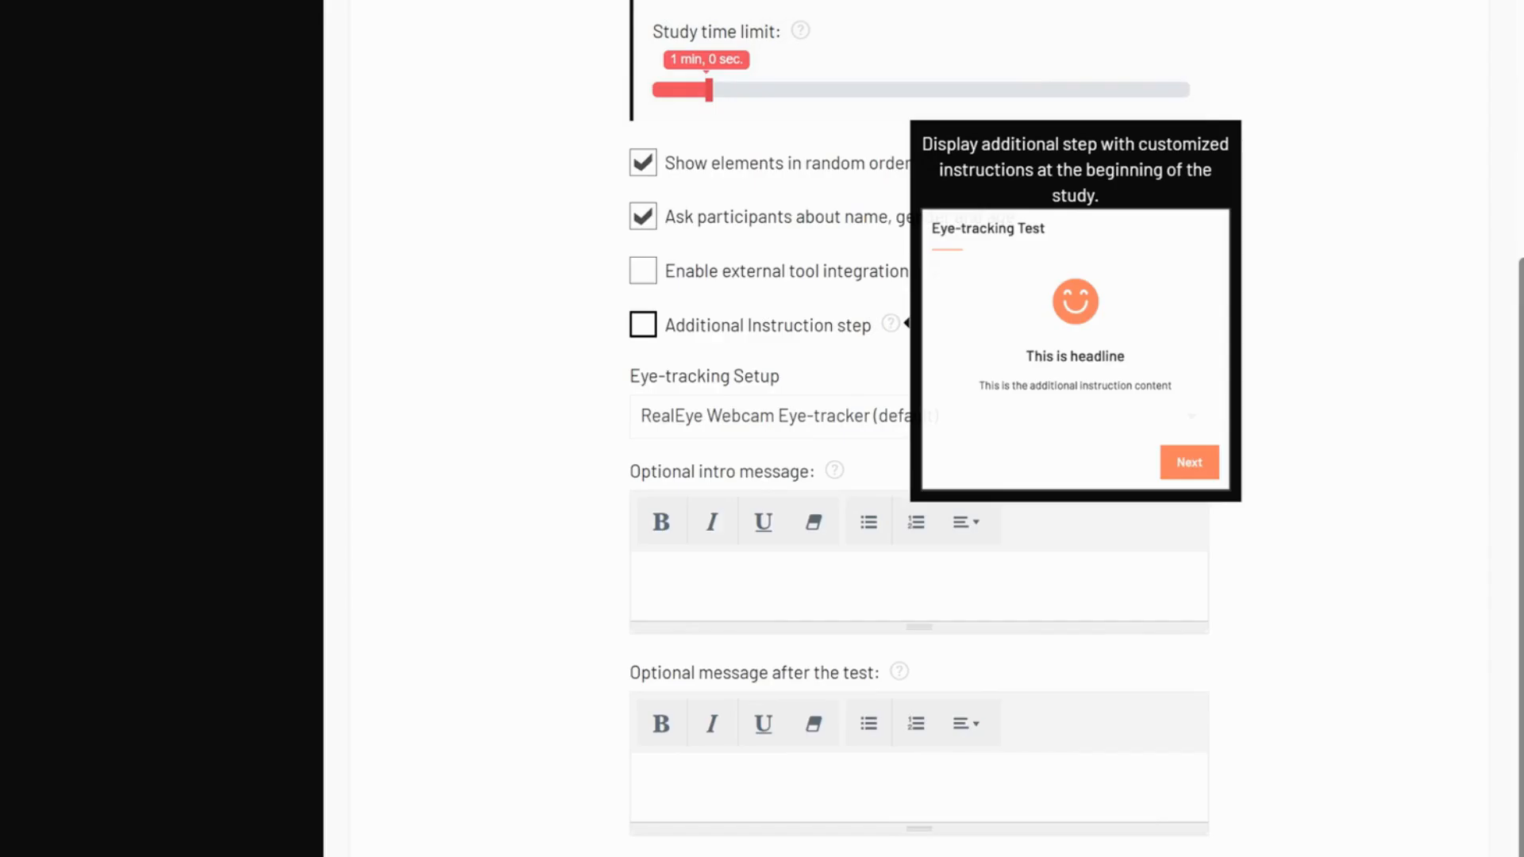
click(667, 327)
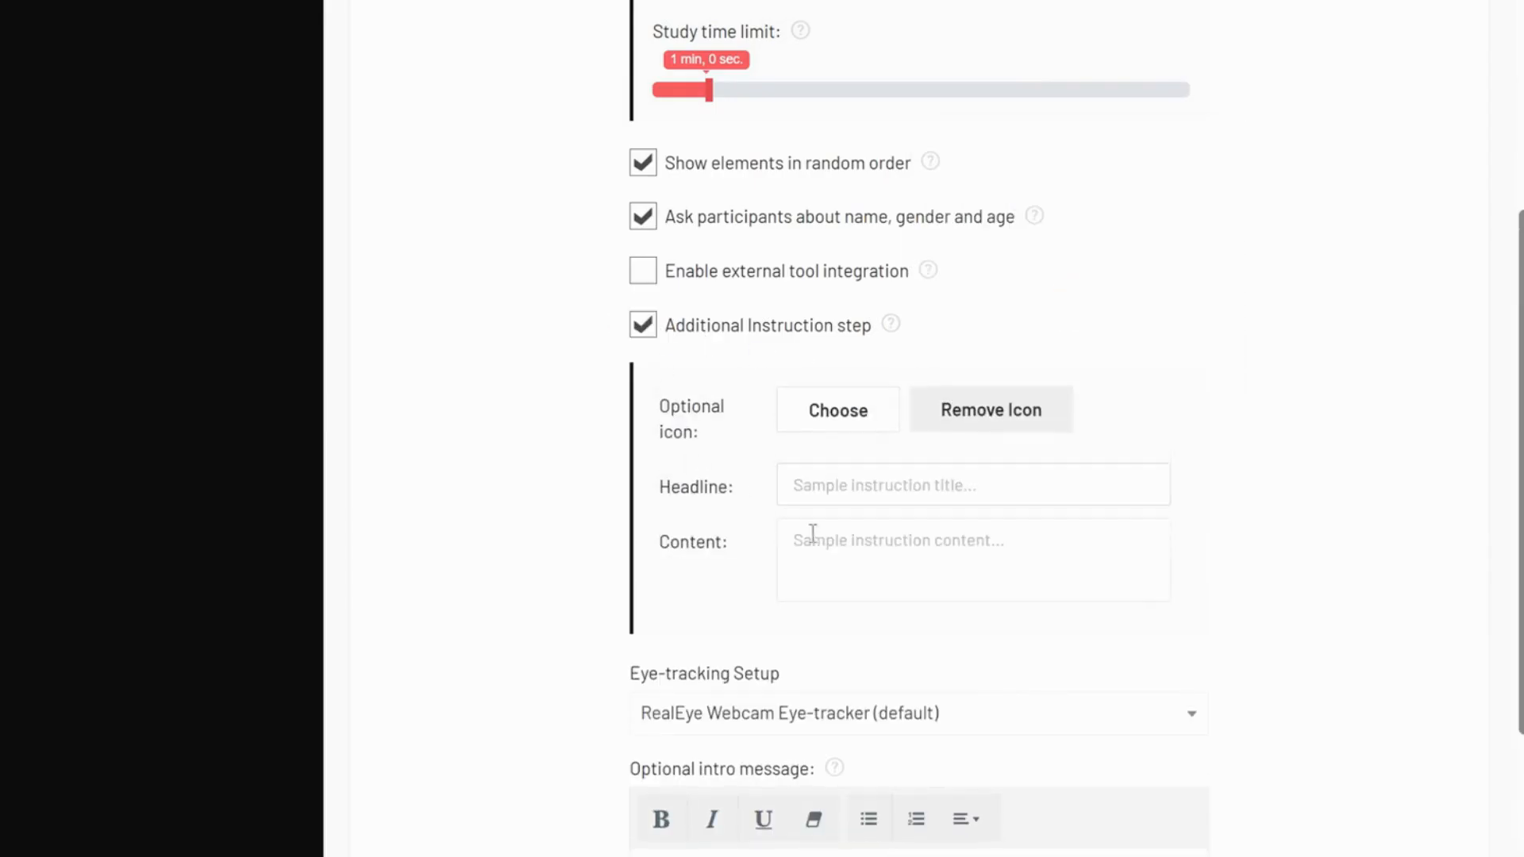
click(886, 411)
scroll(876, 420, down, 6)
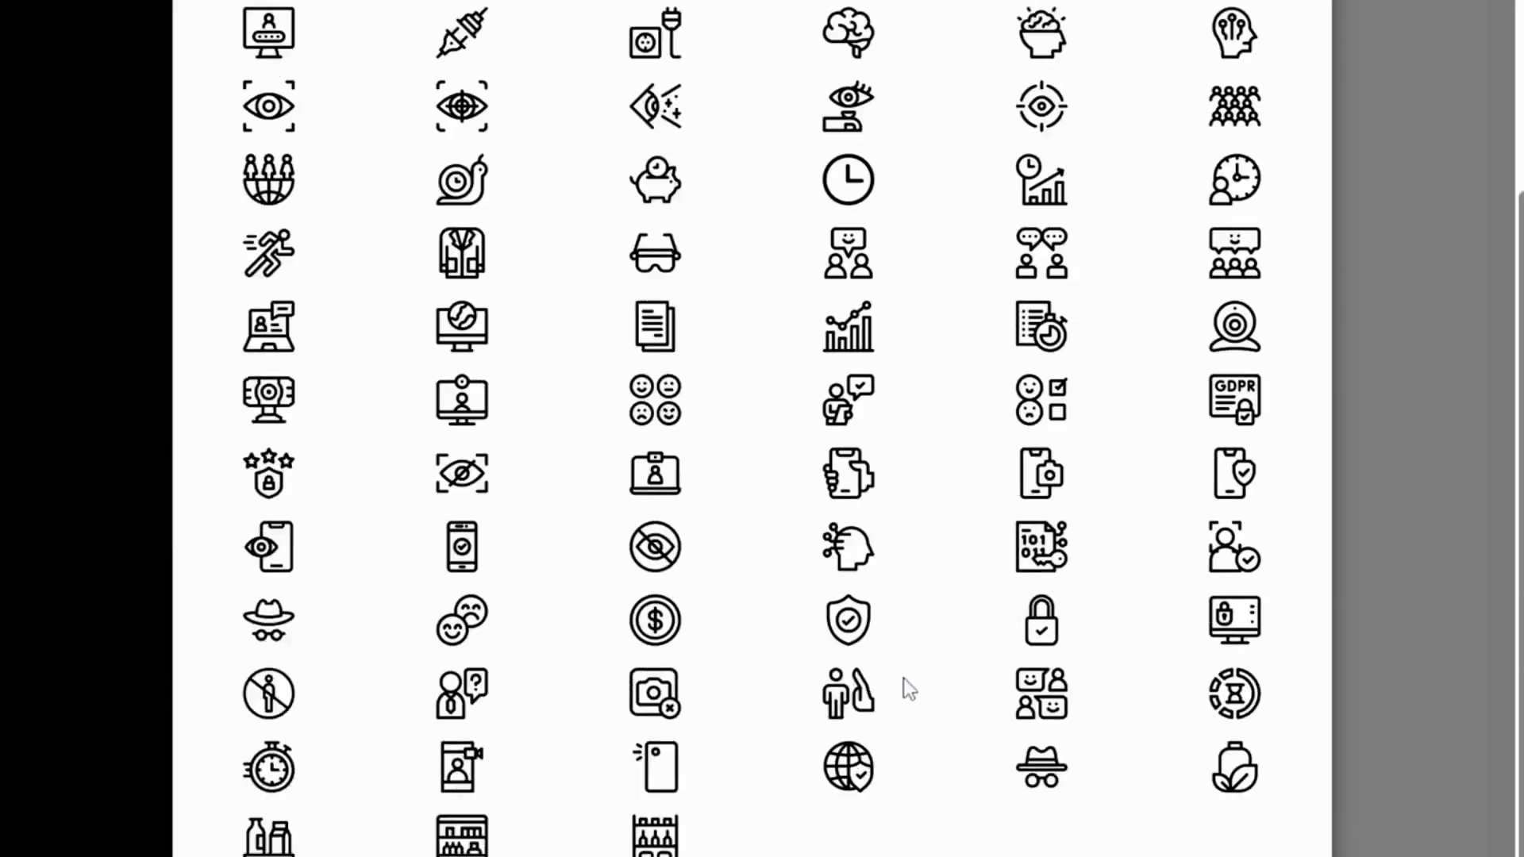
click(1207, 826)
click(659, 335)
Review the Eye-tracking Setup choices and keep RealEye Webcam Eye-tracker (default)
scroll(615, 507, down, 1)
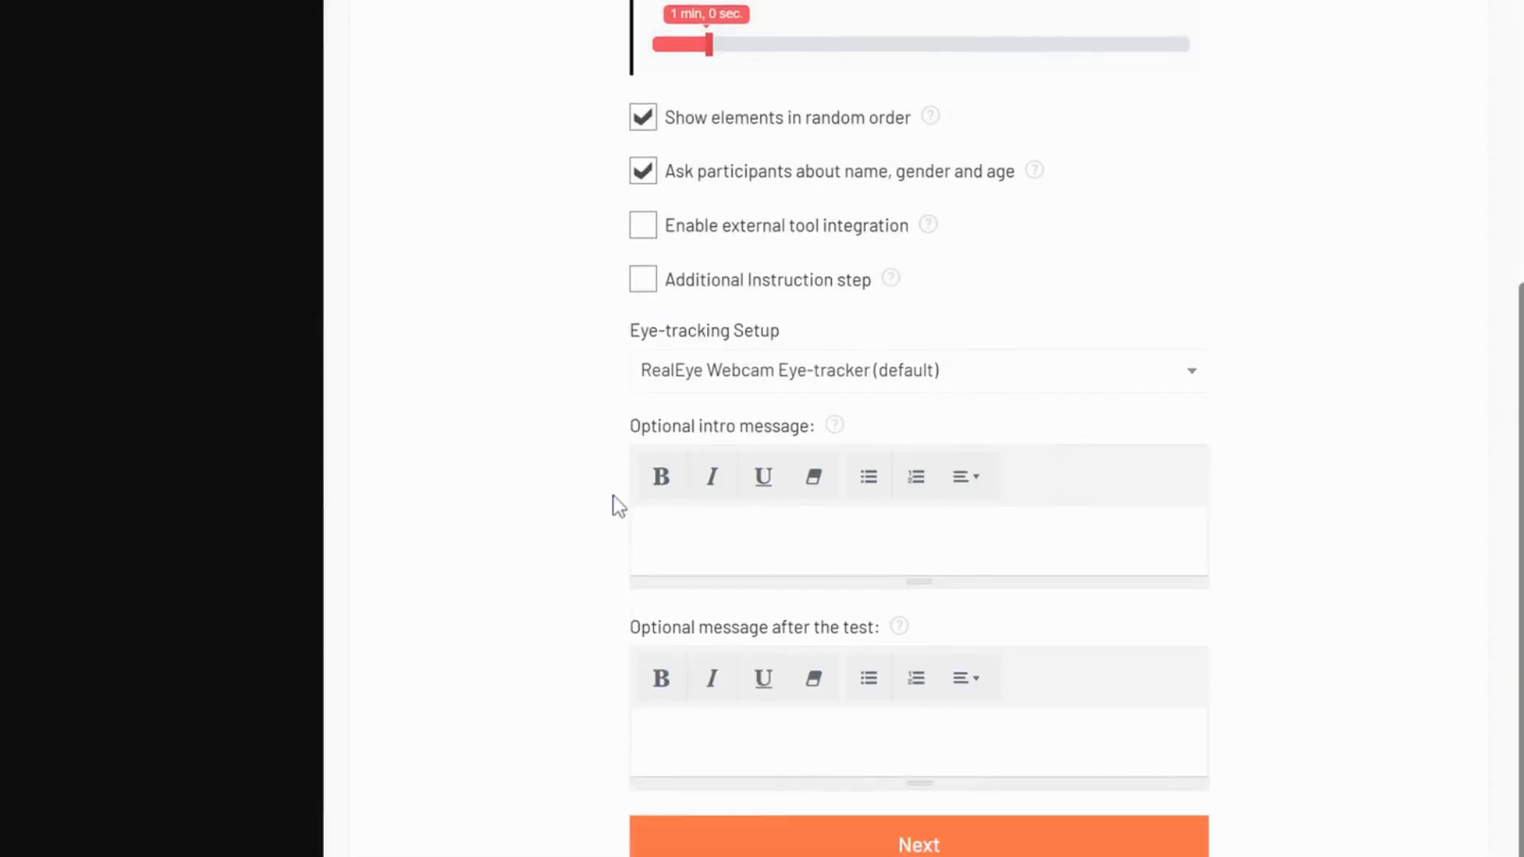
click(638, 389)
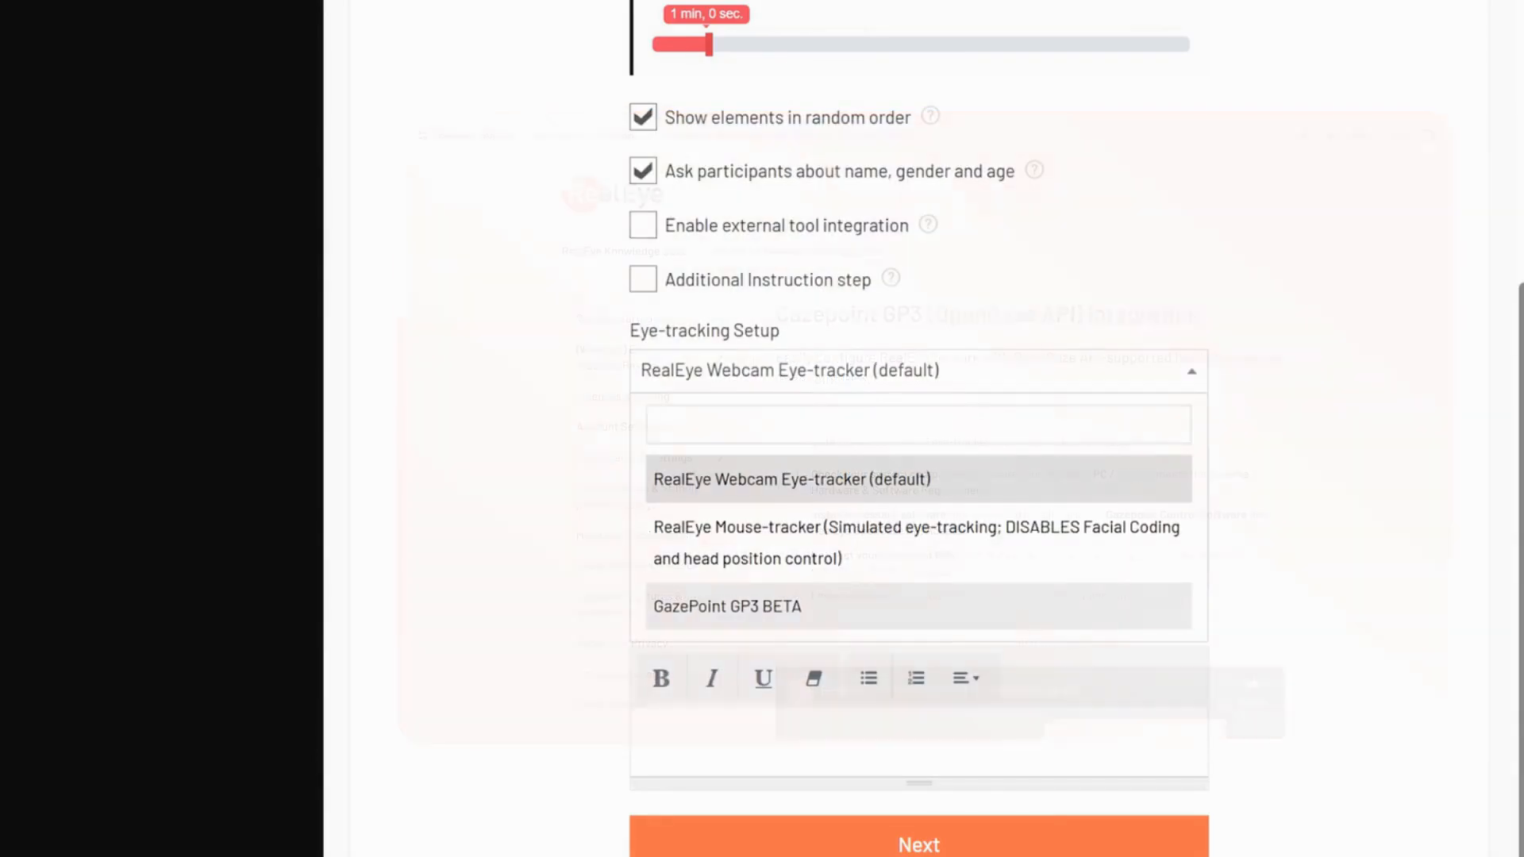
click(665, 492)
Write the optional intro message "Hello, you will now see an Instagram feed. Browse it freely for 1 minute."
scroll(548, 588, down, 2)
click(661, 429)
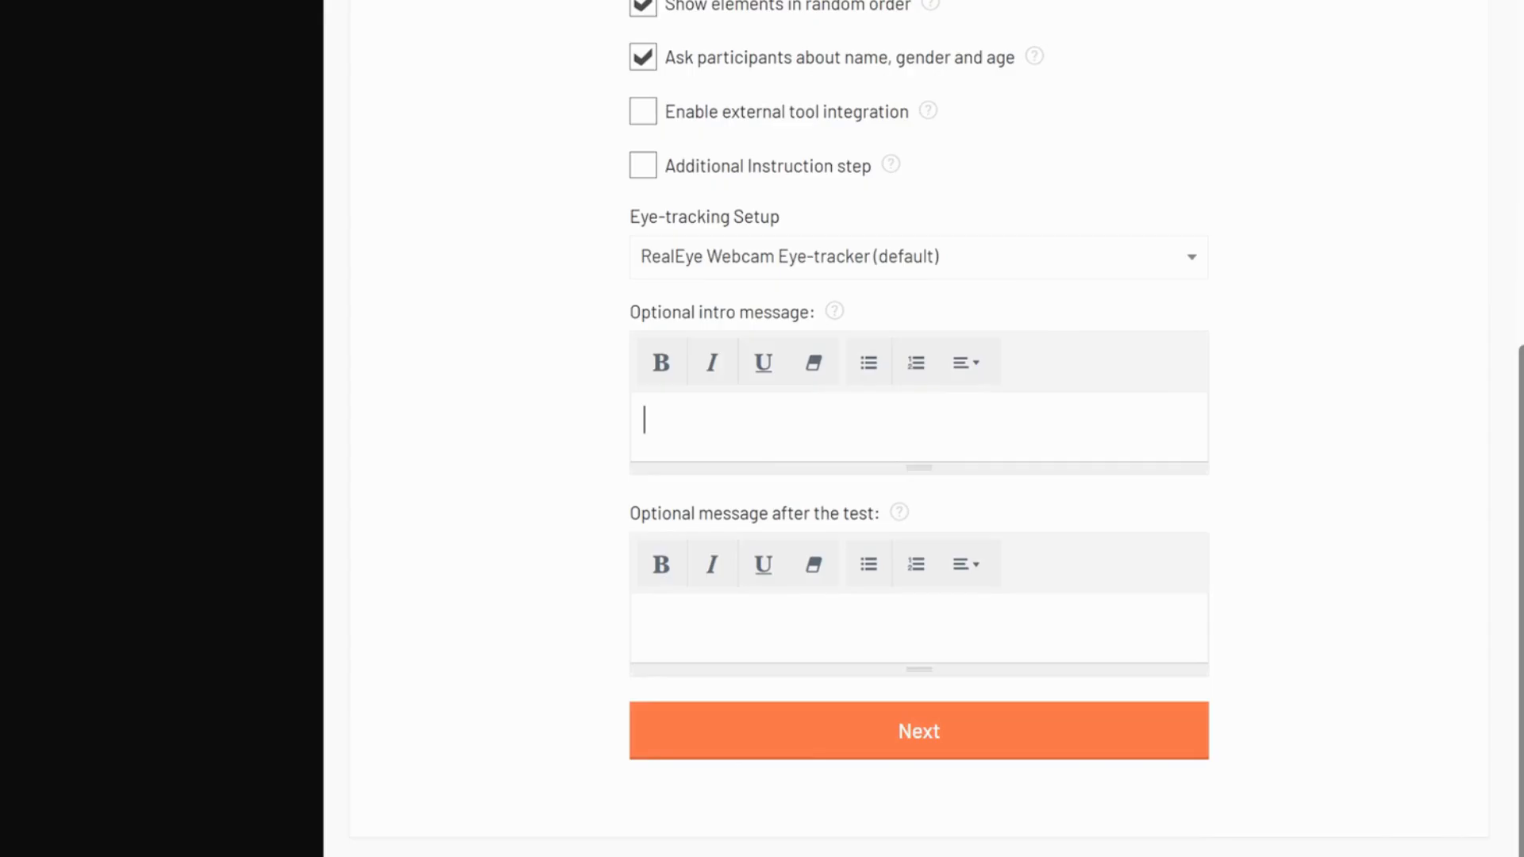
text(Hello, you will)
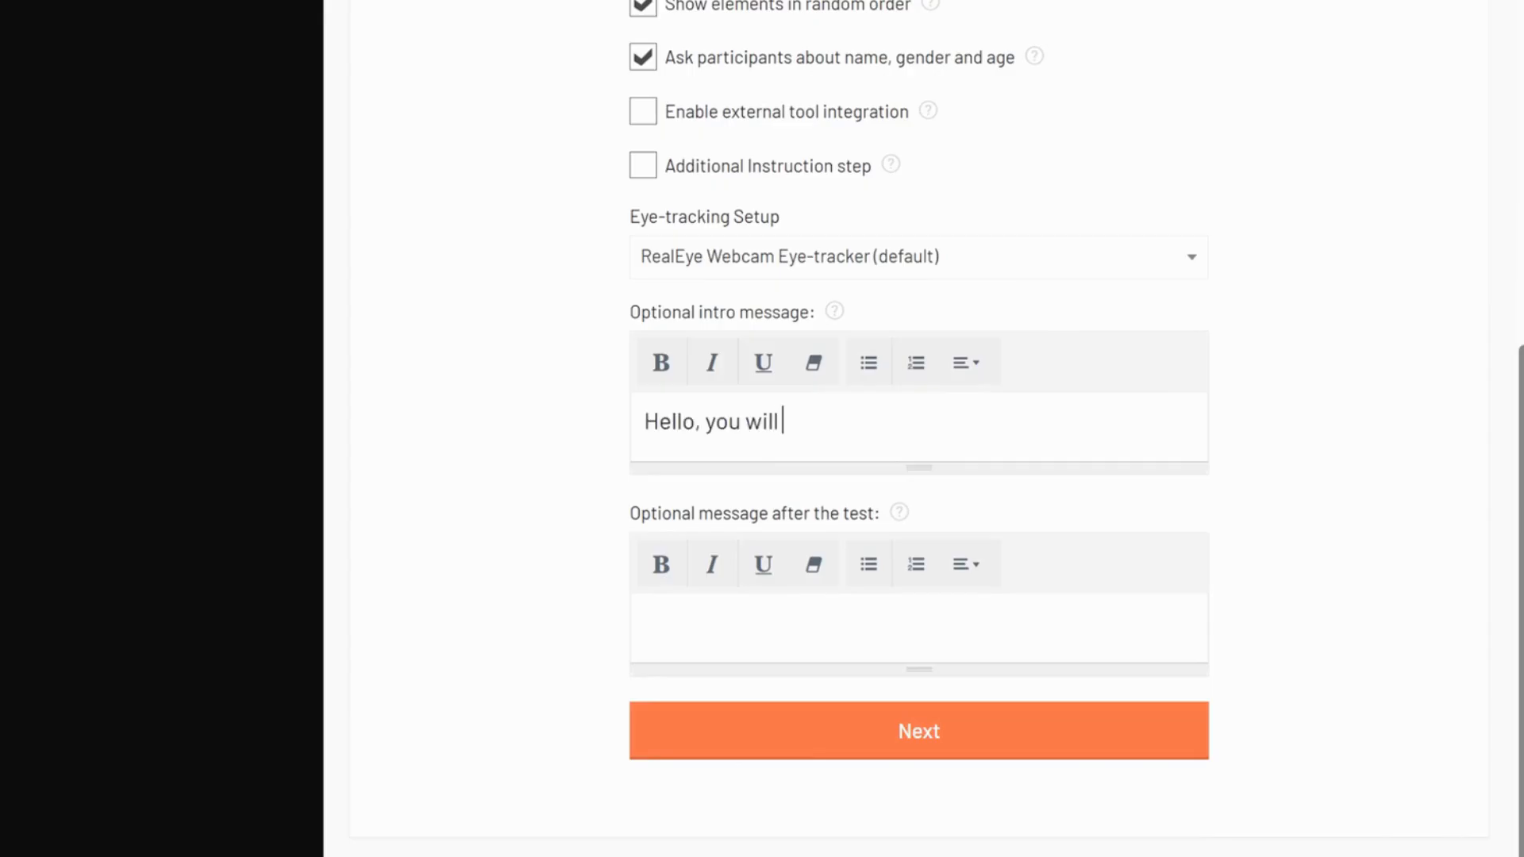
text( now see an Instagram feed. Br)
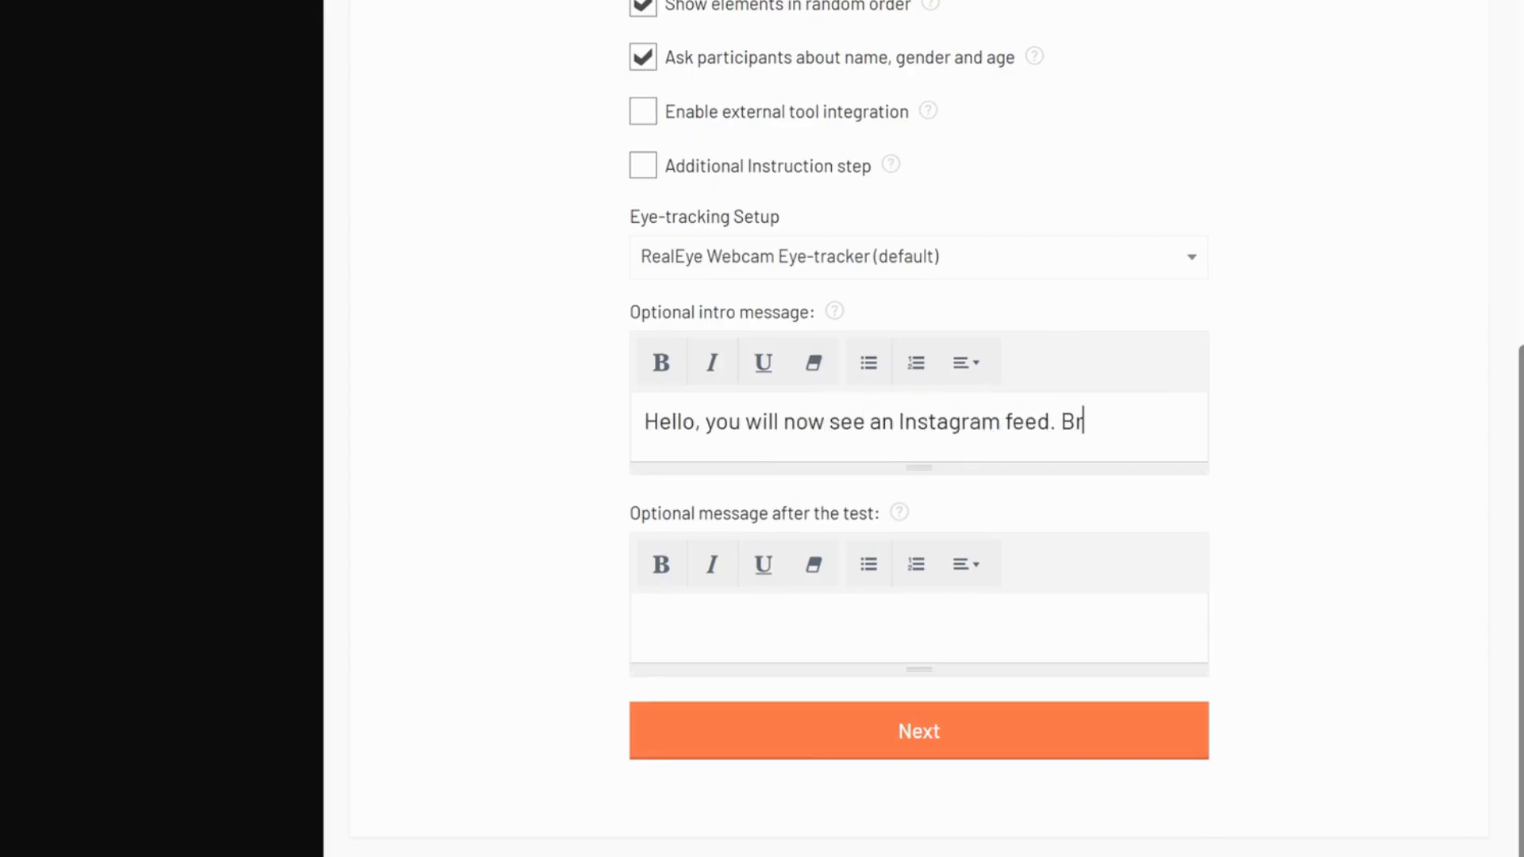
text(owse it freele for 1 minuye)
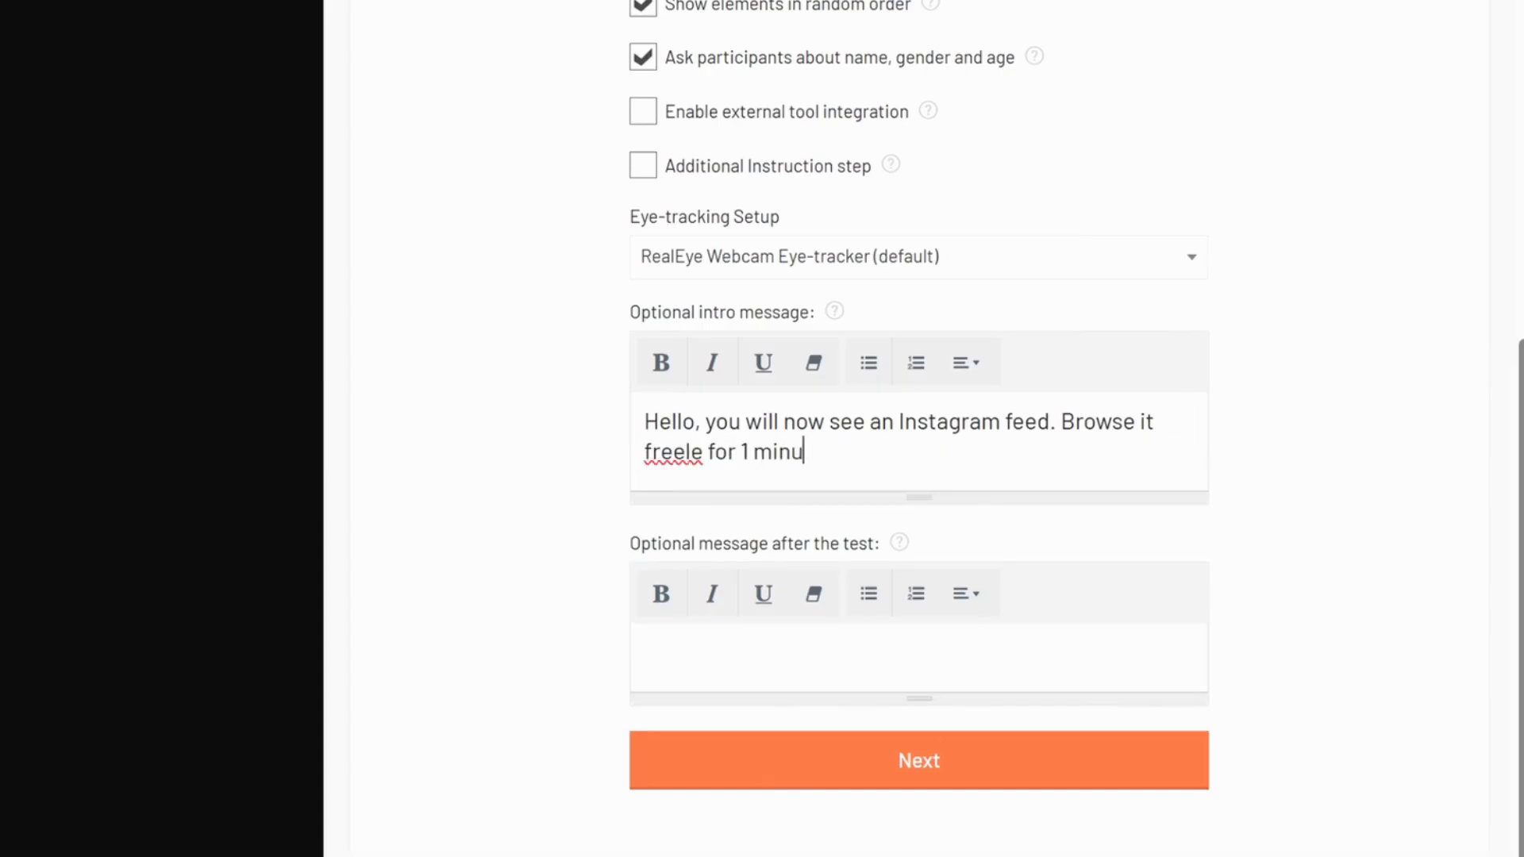
key(BackSpace)
key(BackSpace)
text(te)
key(Left)
key(Left)
key(Left)
key(Left)
key(Left)
key(Left)
key(Left)
key(Left)
key(Left)
key(Left)
key(Left)
key(Left)
key(BackSpace)
key(BackSpace)
text(y)
key(End)
text(.)
Enter "Thank you for your time." as the message after the test and proceed to Contents Setup
click(720, 644)
text(Thank you for your time.)
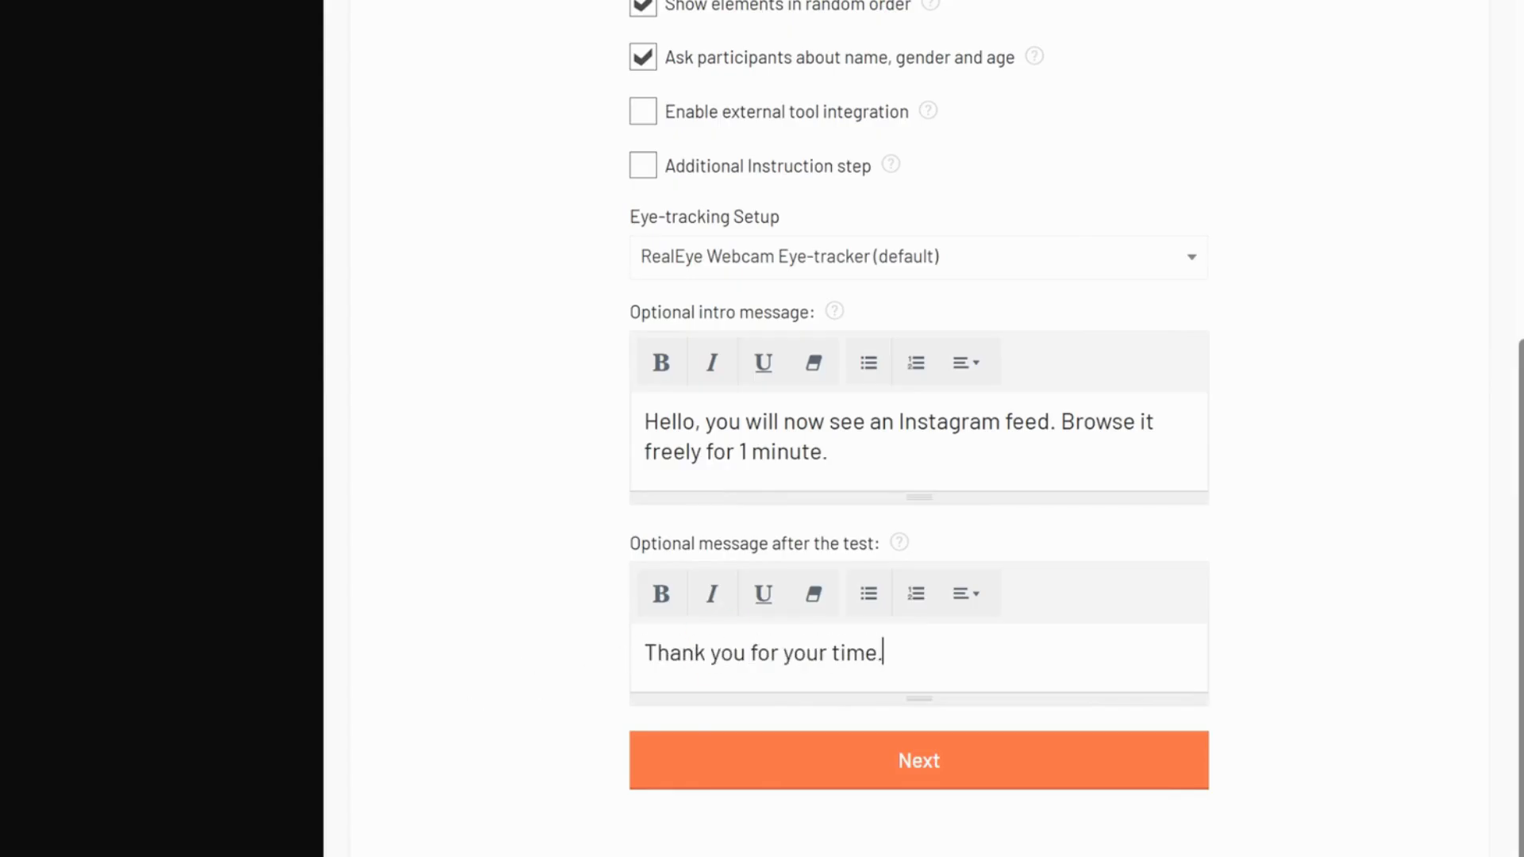
scroll(634, 627, down, 1)
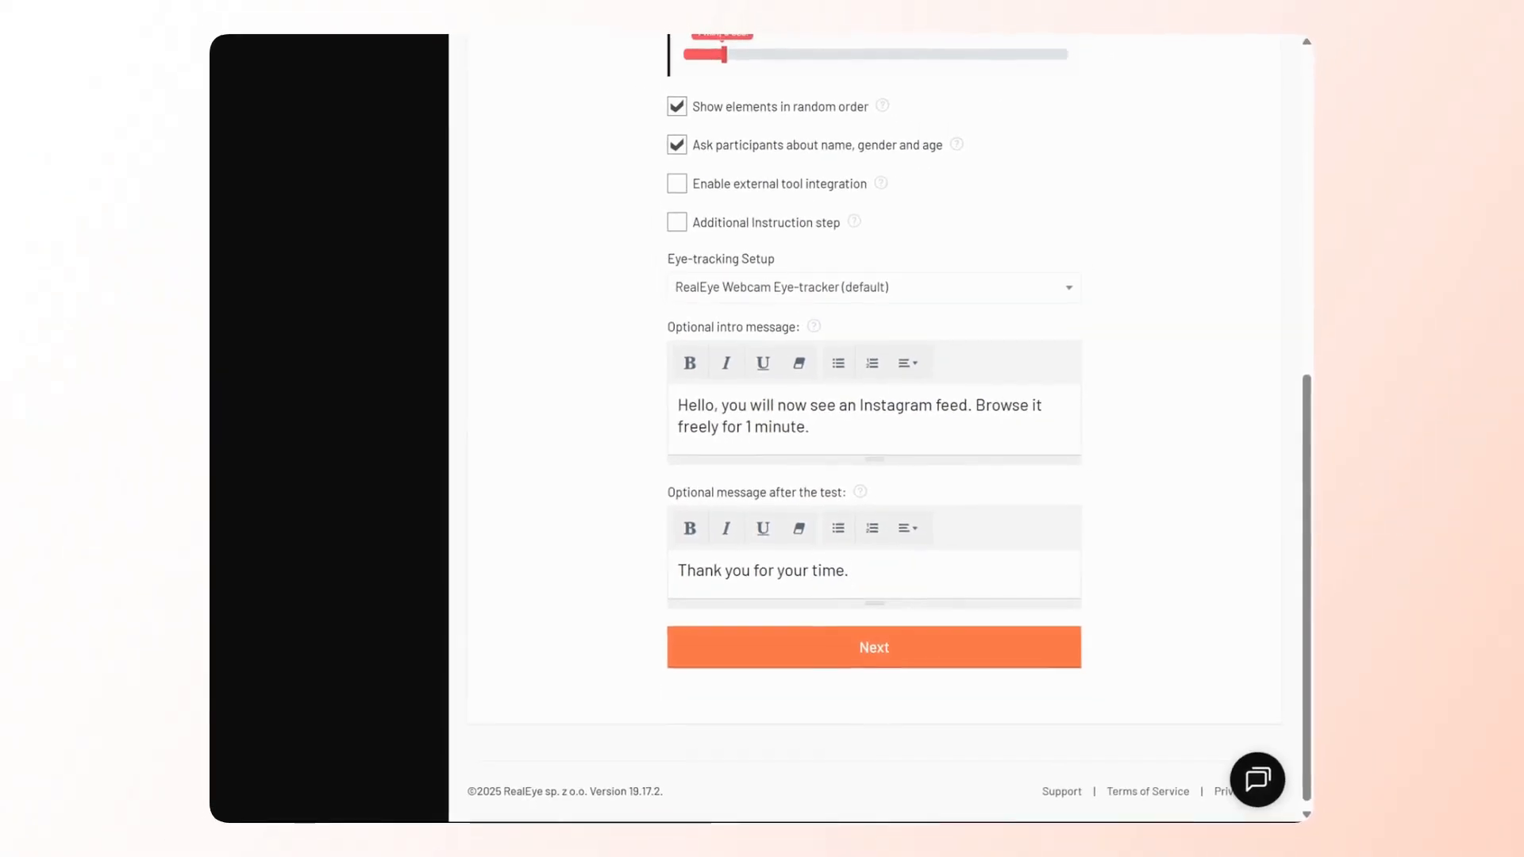
click(843, 652)
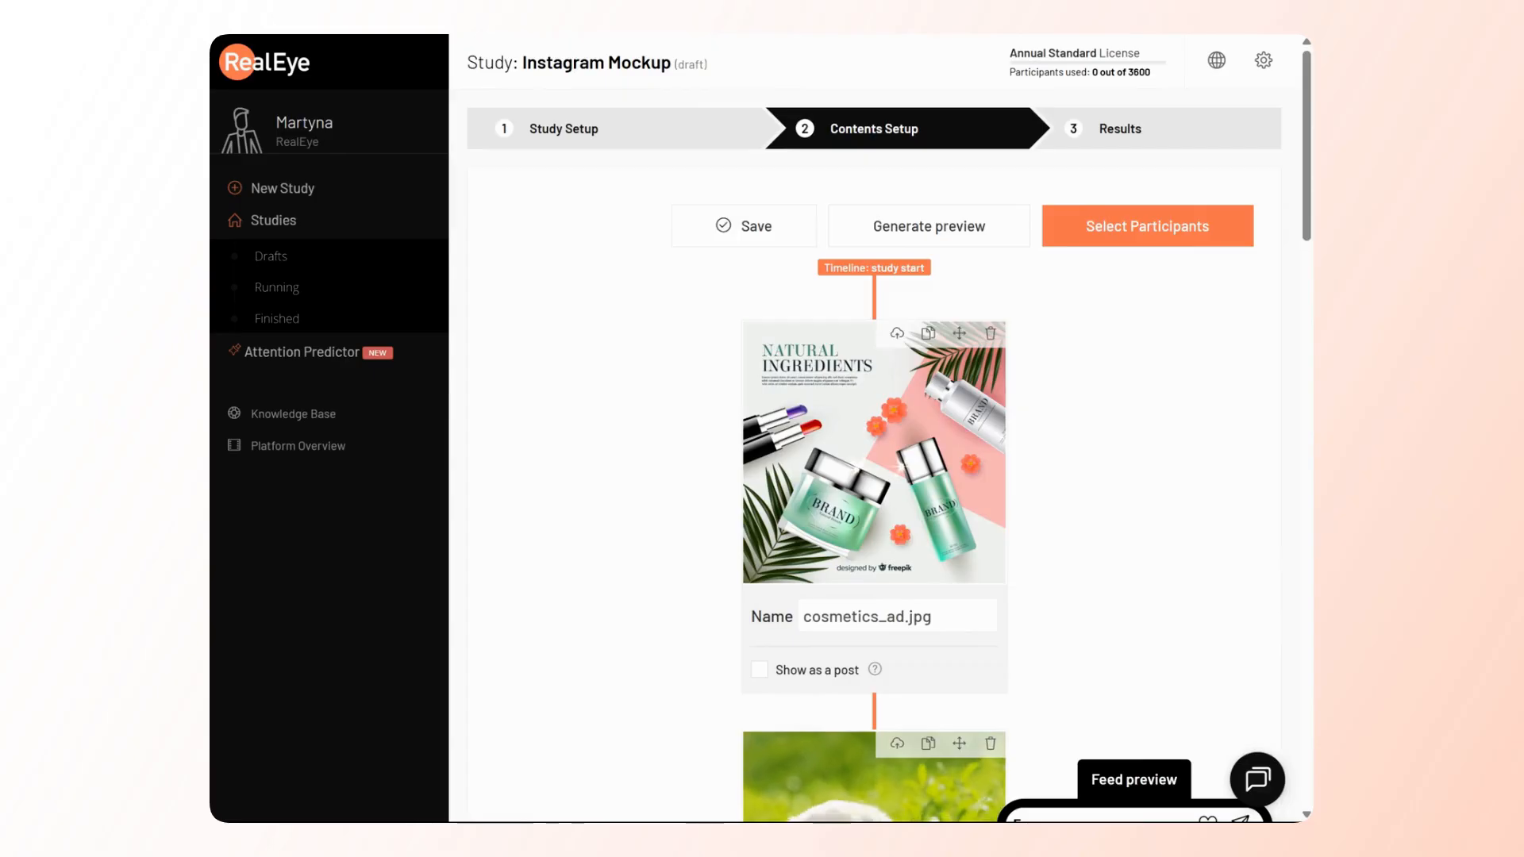
Move the RealEye_ad.png element to the start of the study timeline, ahead of cosmetics_ad.jpg
scroll(972, 441, down, 9)
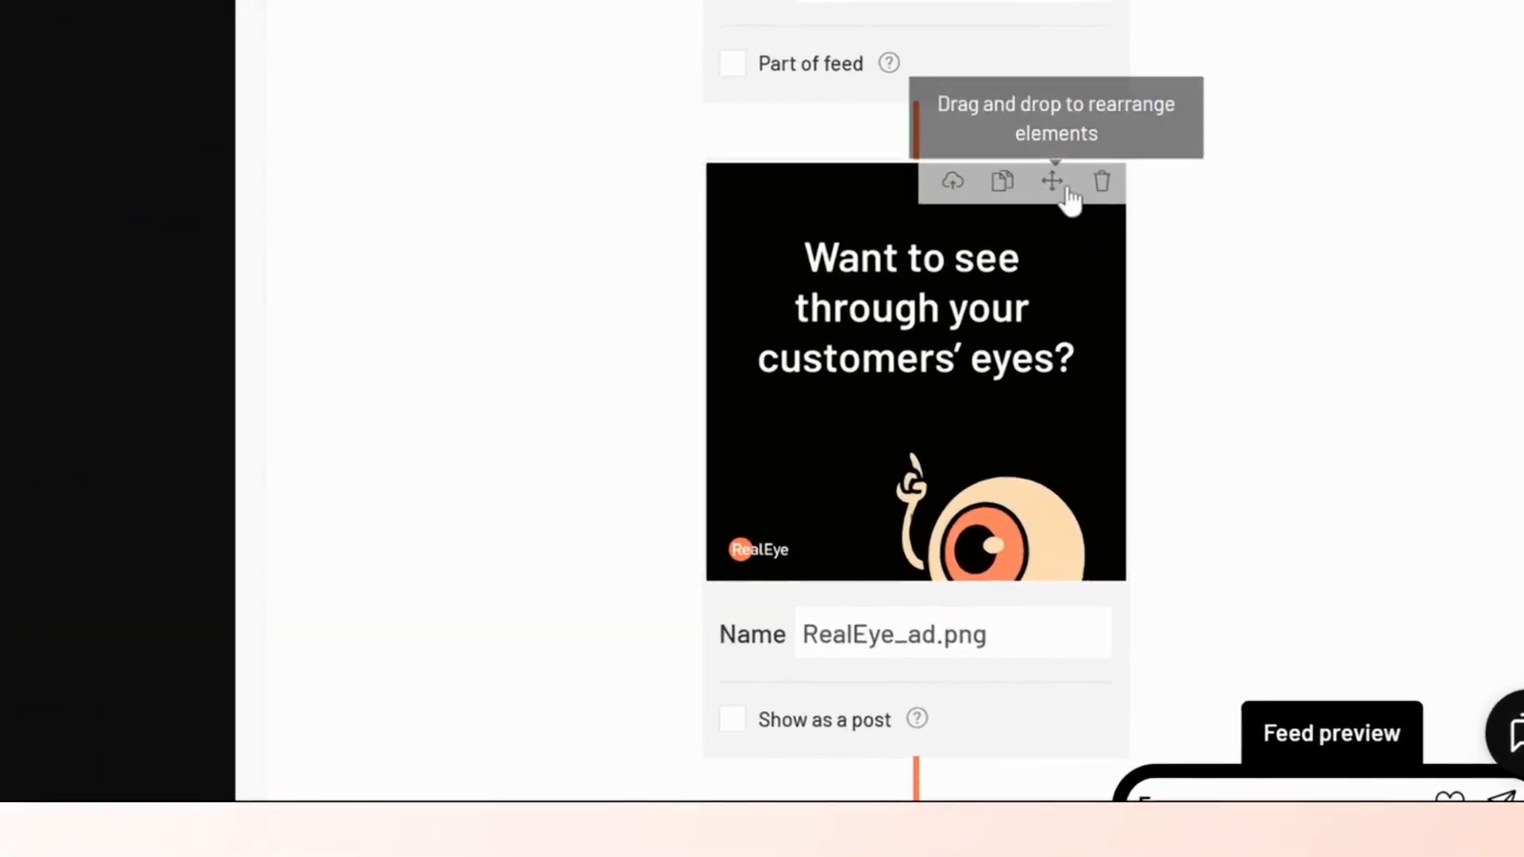
click(1064, 187)
drag(1110, 0, 924, 444)
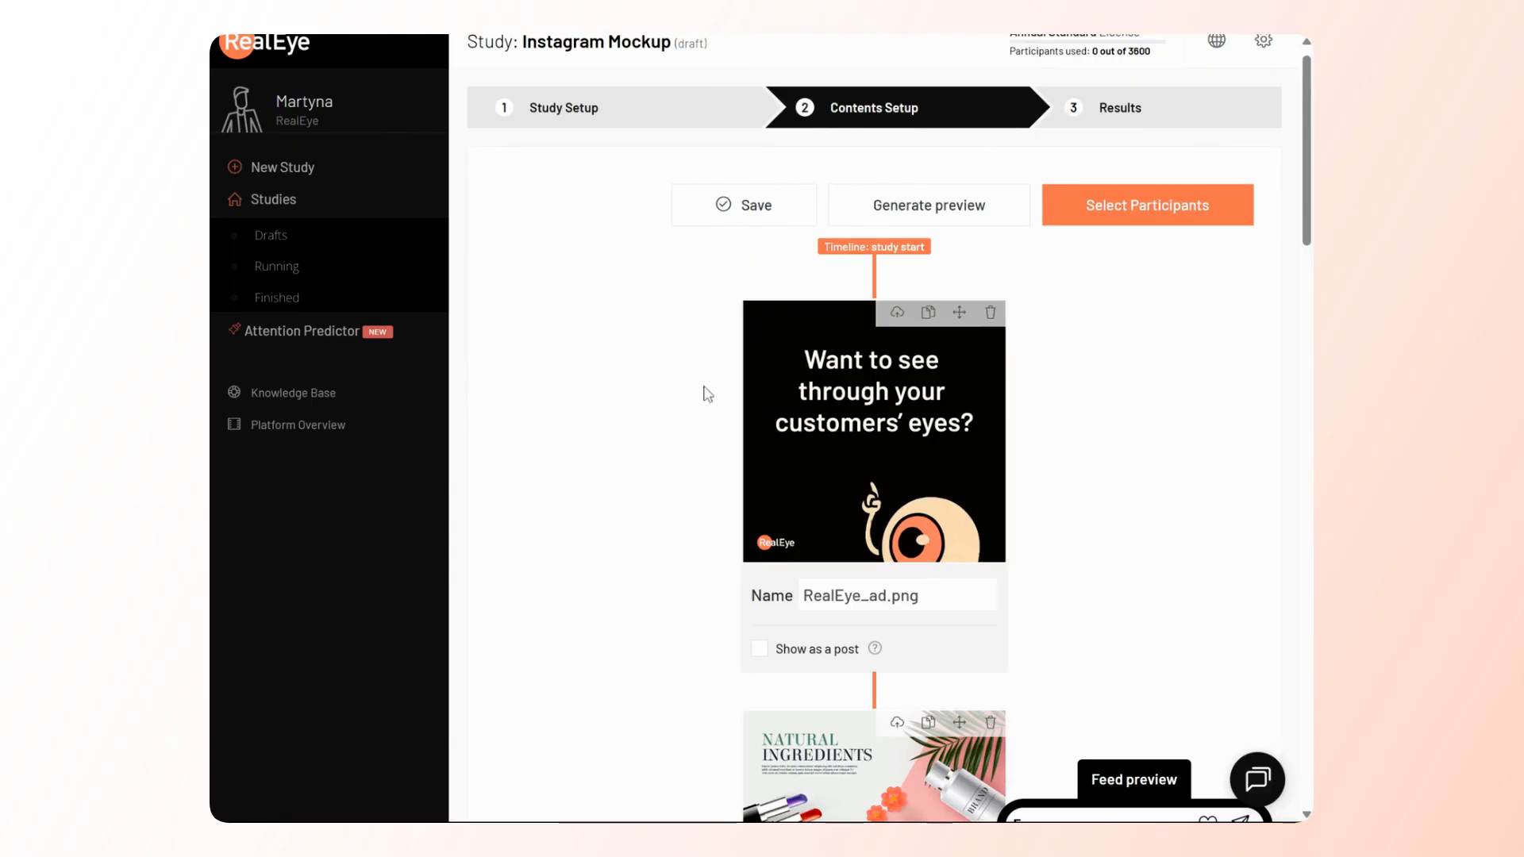
Open the feed preview and widen the browser window to make room beside the content elements
scroll(695, 450, down, 1)
scroll(694, 449, up, 2)
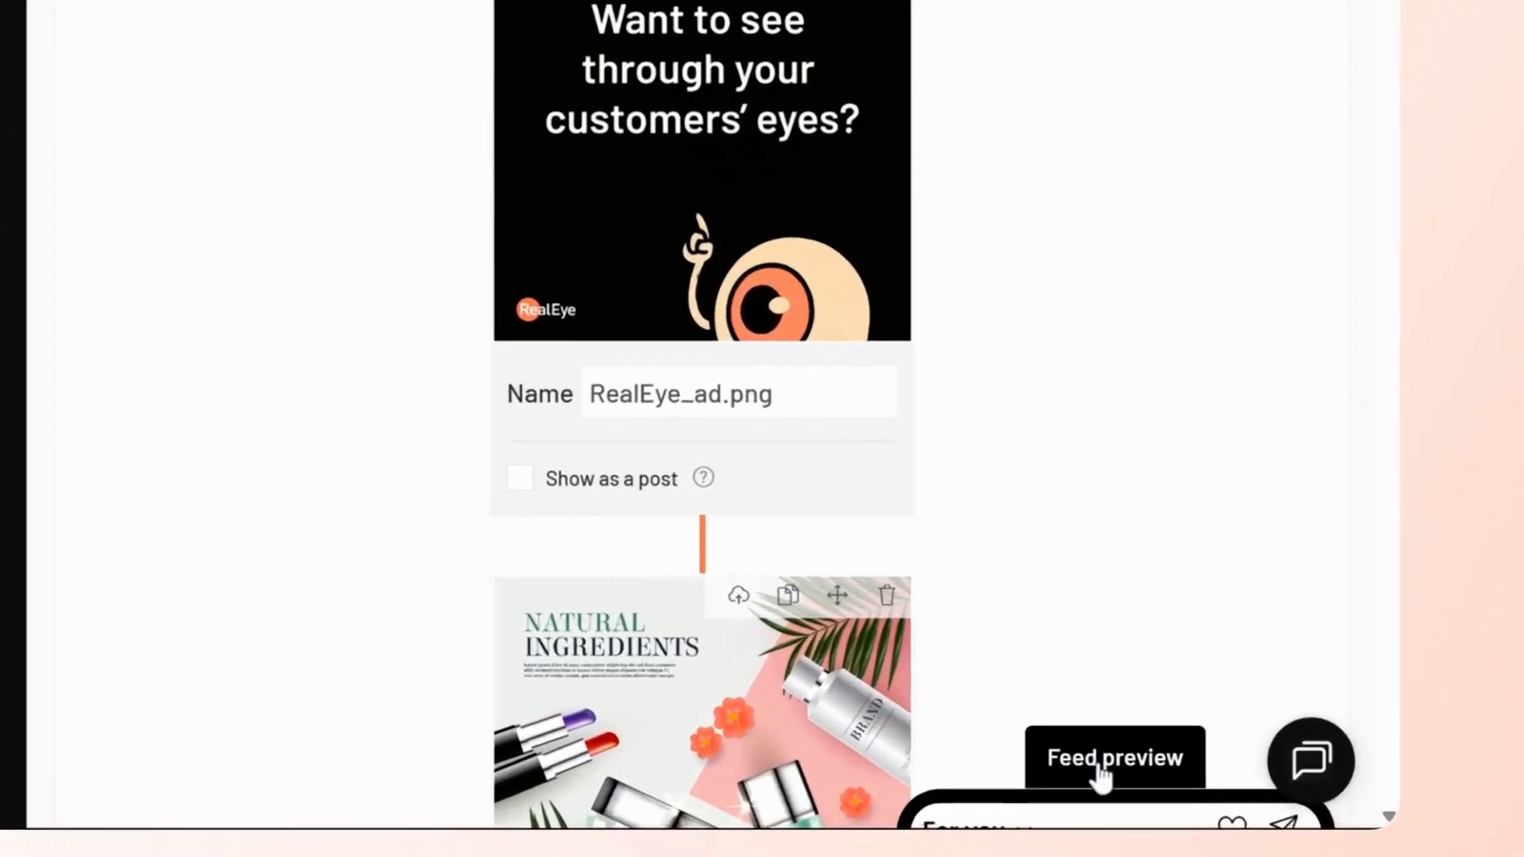
click(1133, 779)
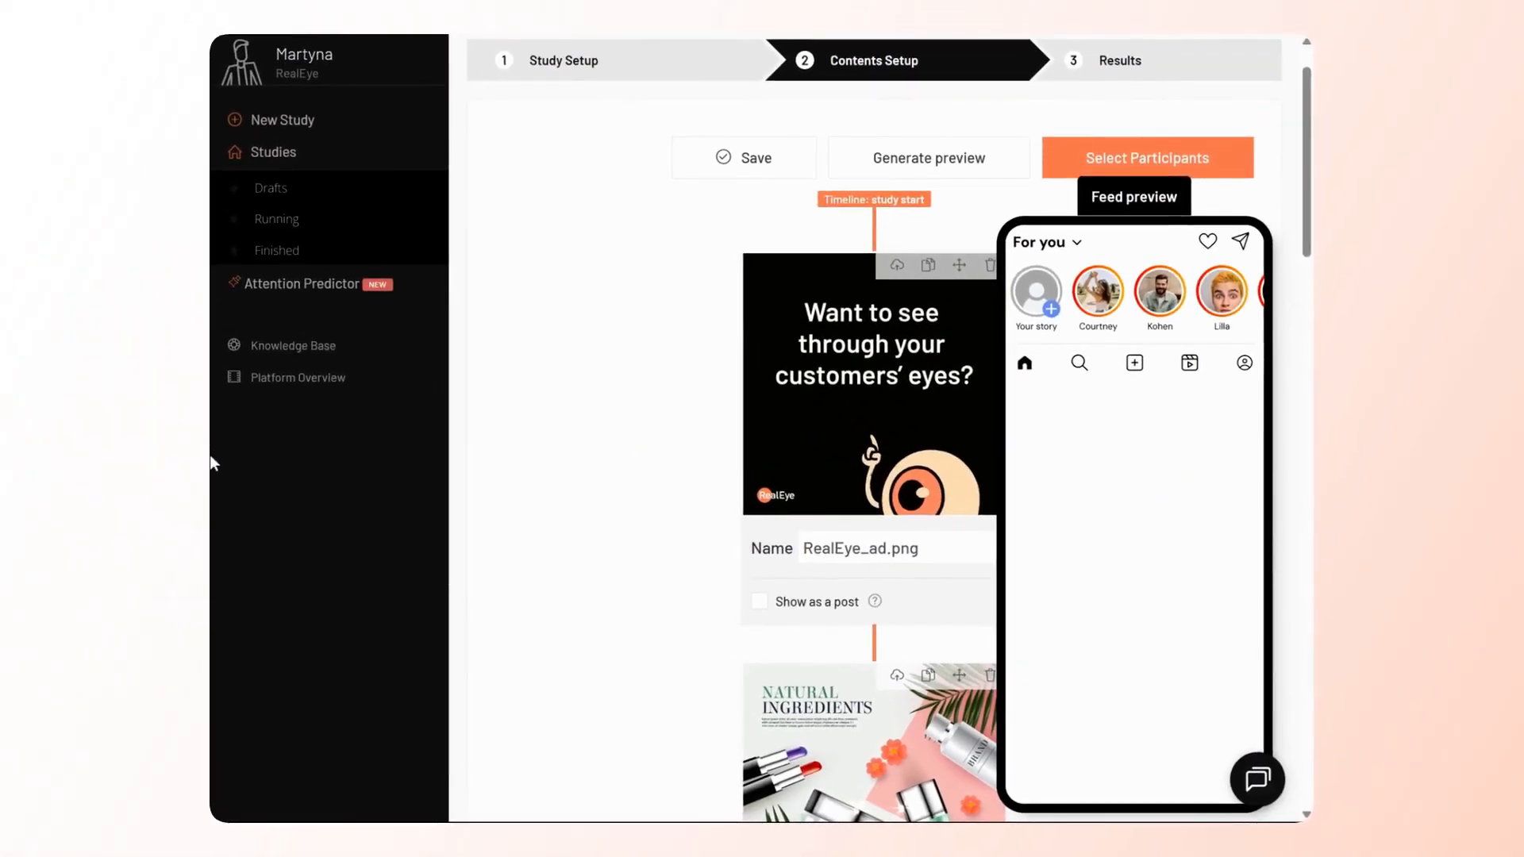
drag(210, 464, 133, 464)
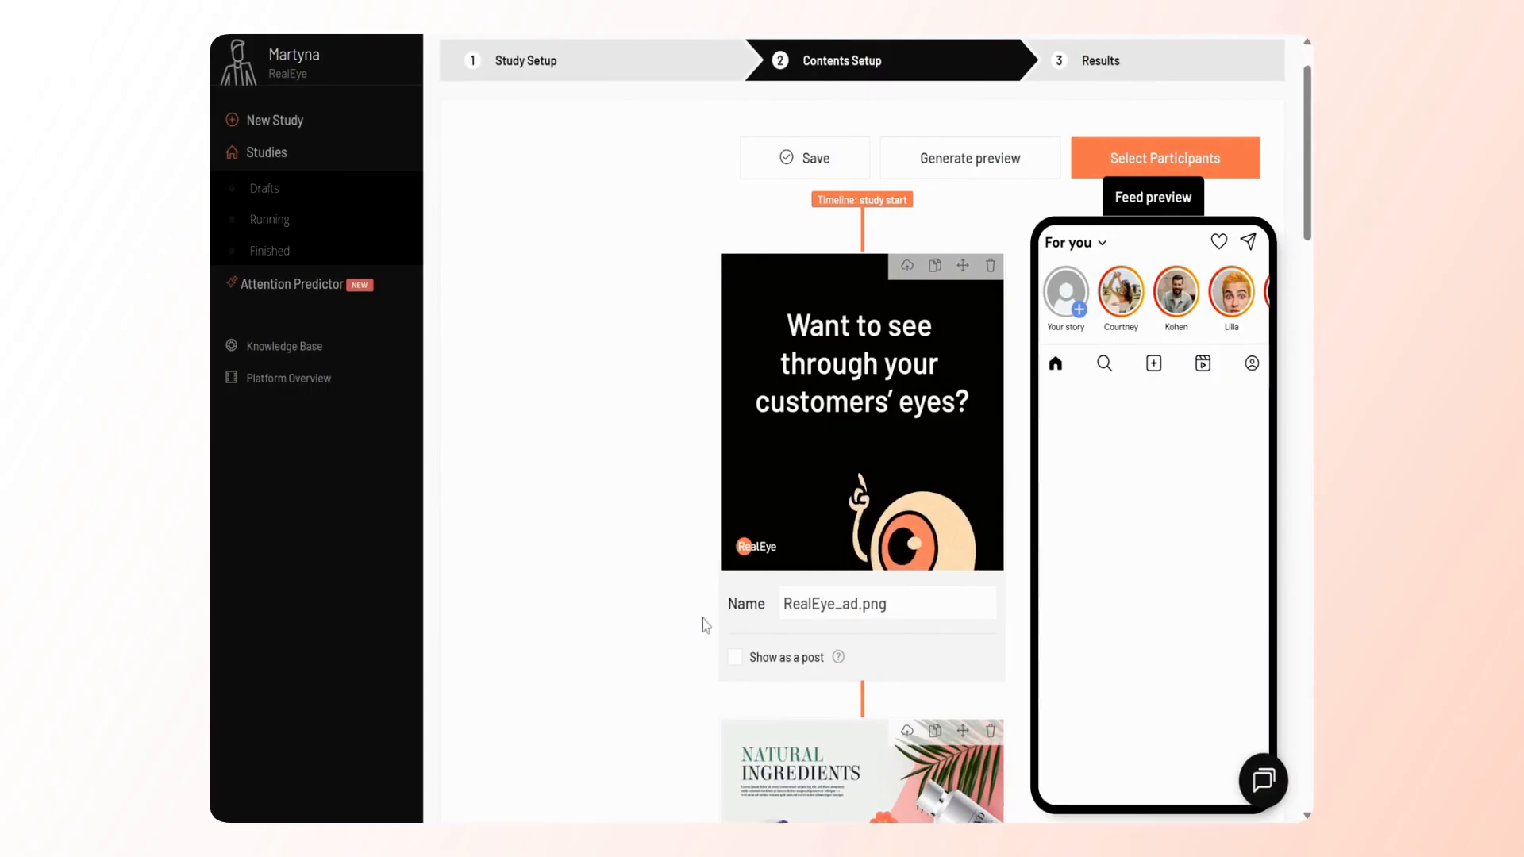
Show RealEye_ad.png as a post with the user name "RealEye" and the user subtitle "Warsaw, Poland"
click(733, 657)
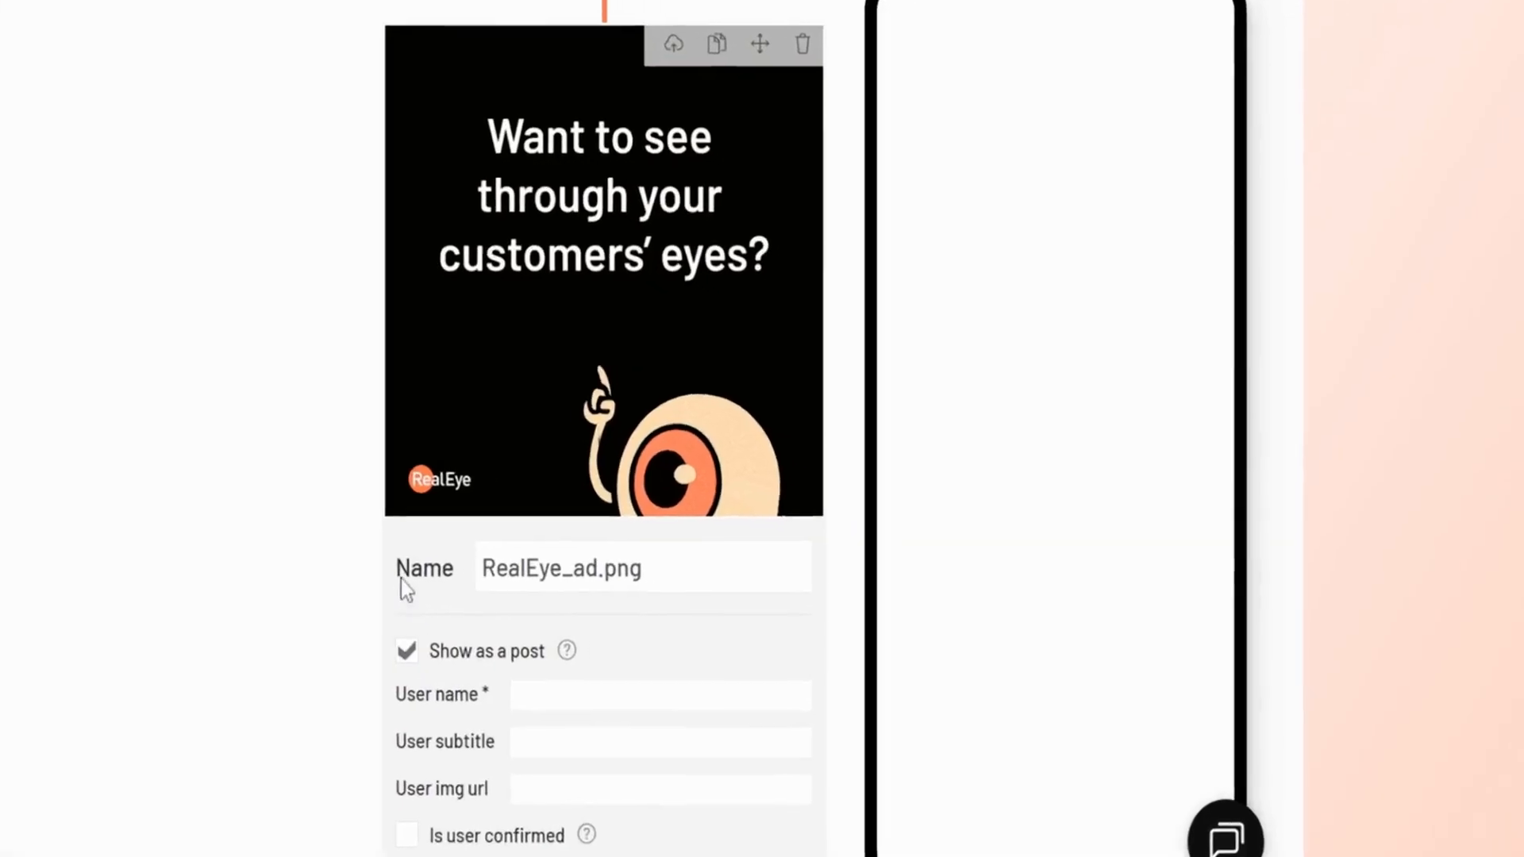
scroll(300, 585, down, 4)
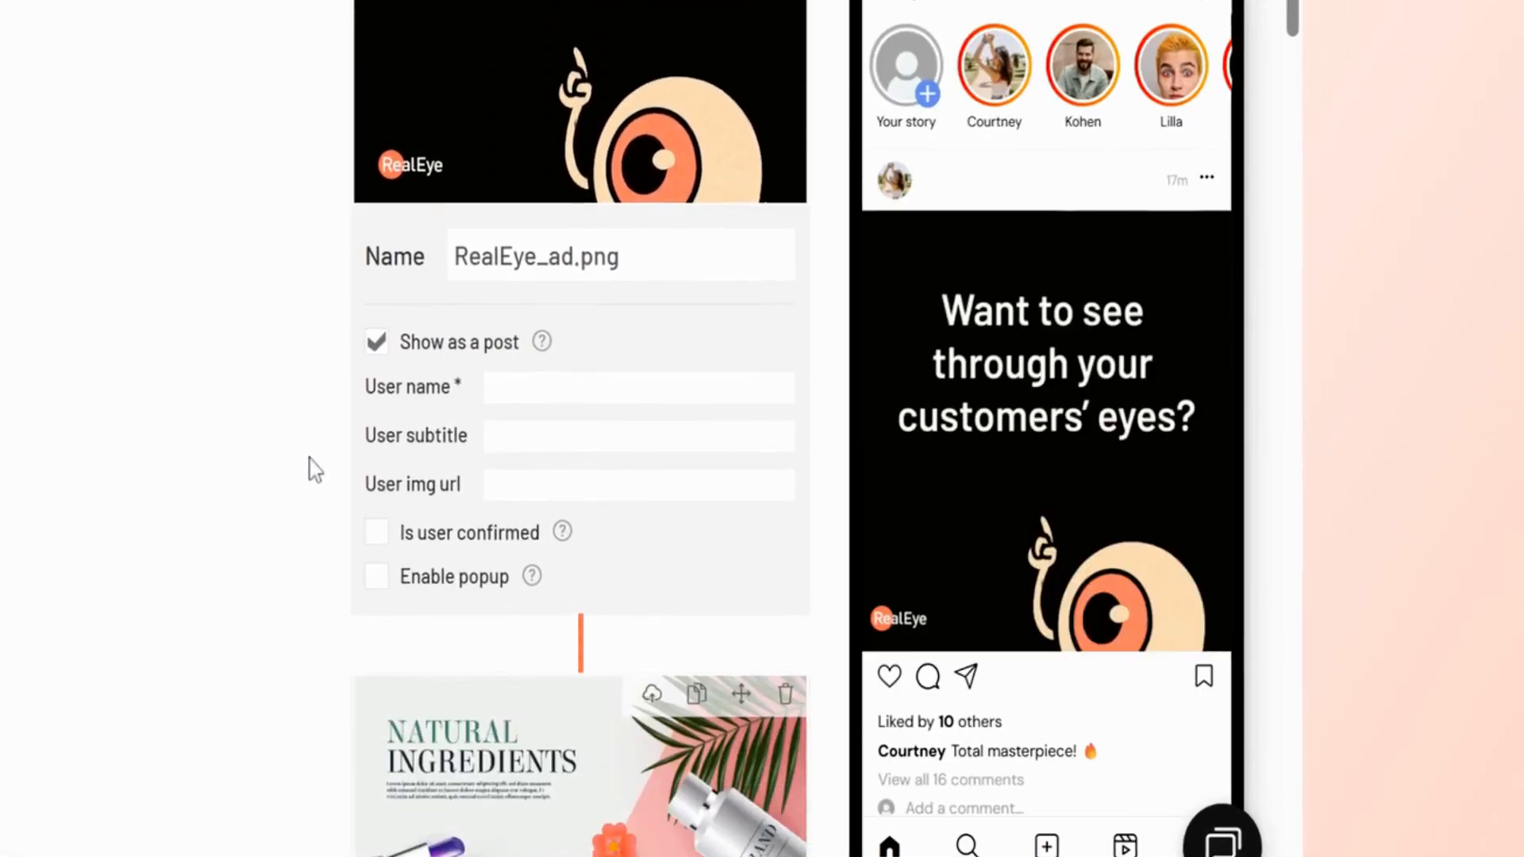
click(517, 384)
text(RealEye)
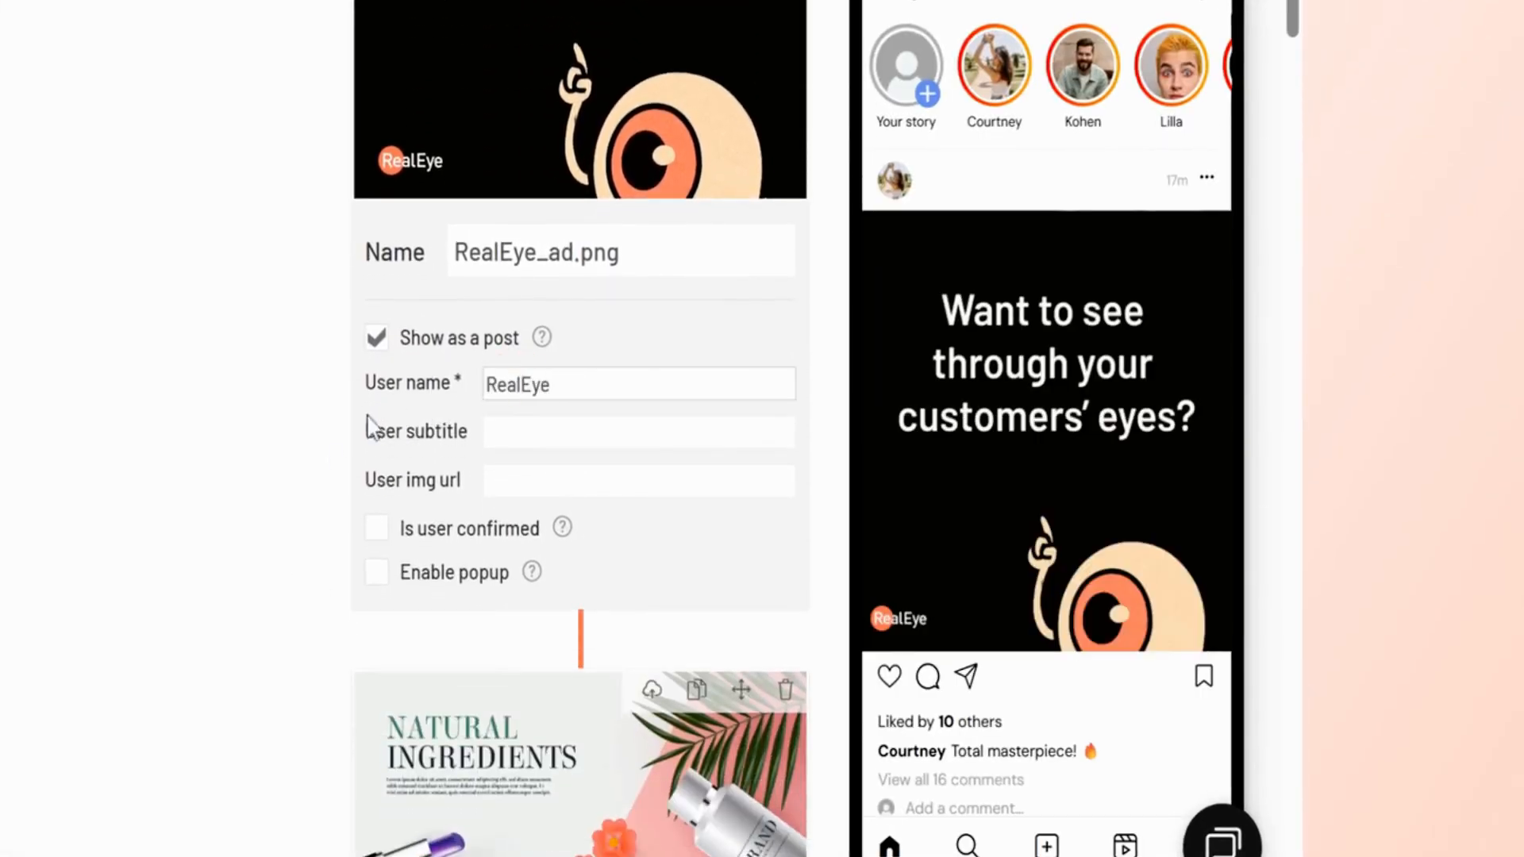
key(Tab)
text(Warsa)
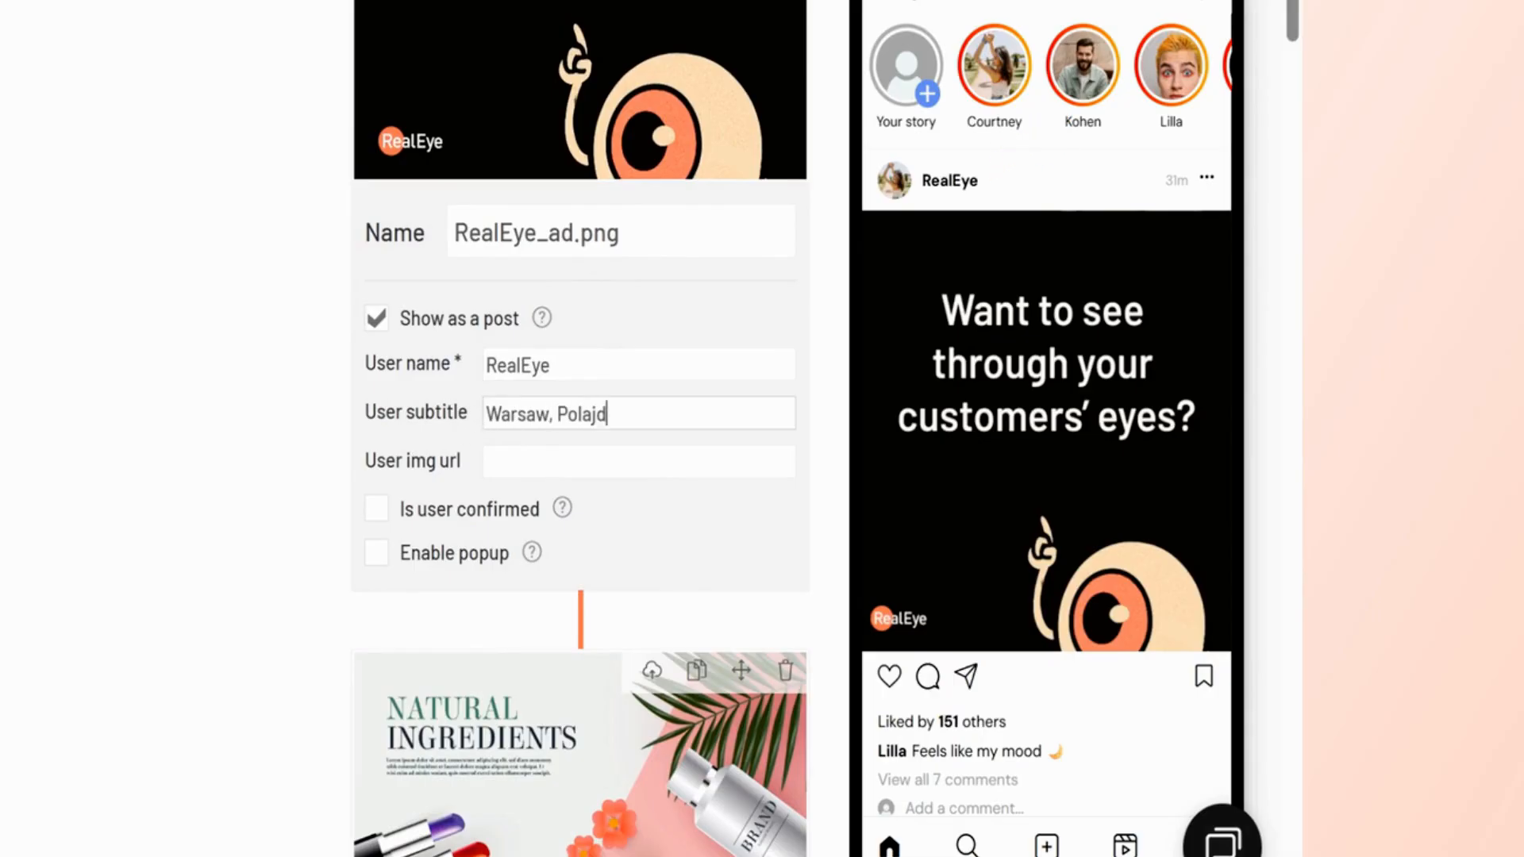
click(262, 449)
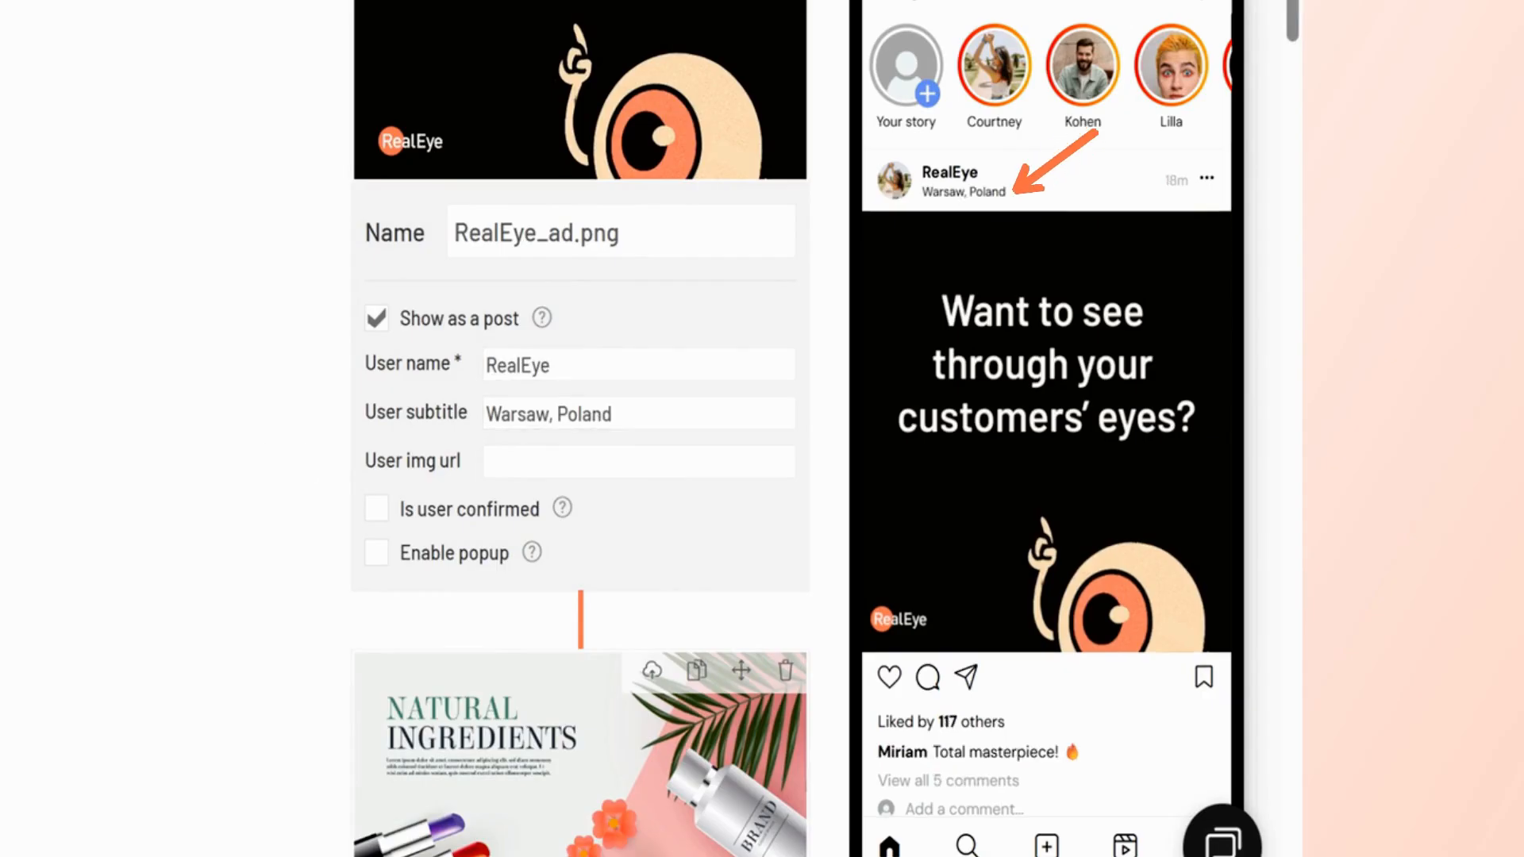
scroll(317, 448, down, 1)
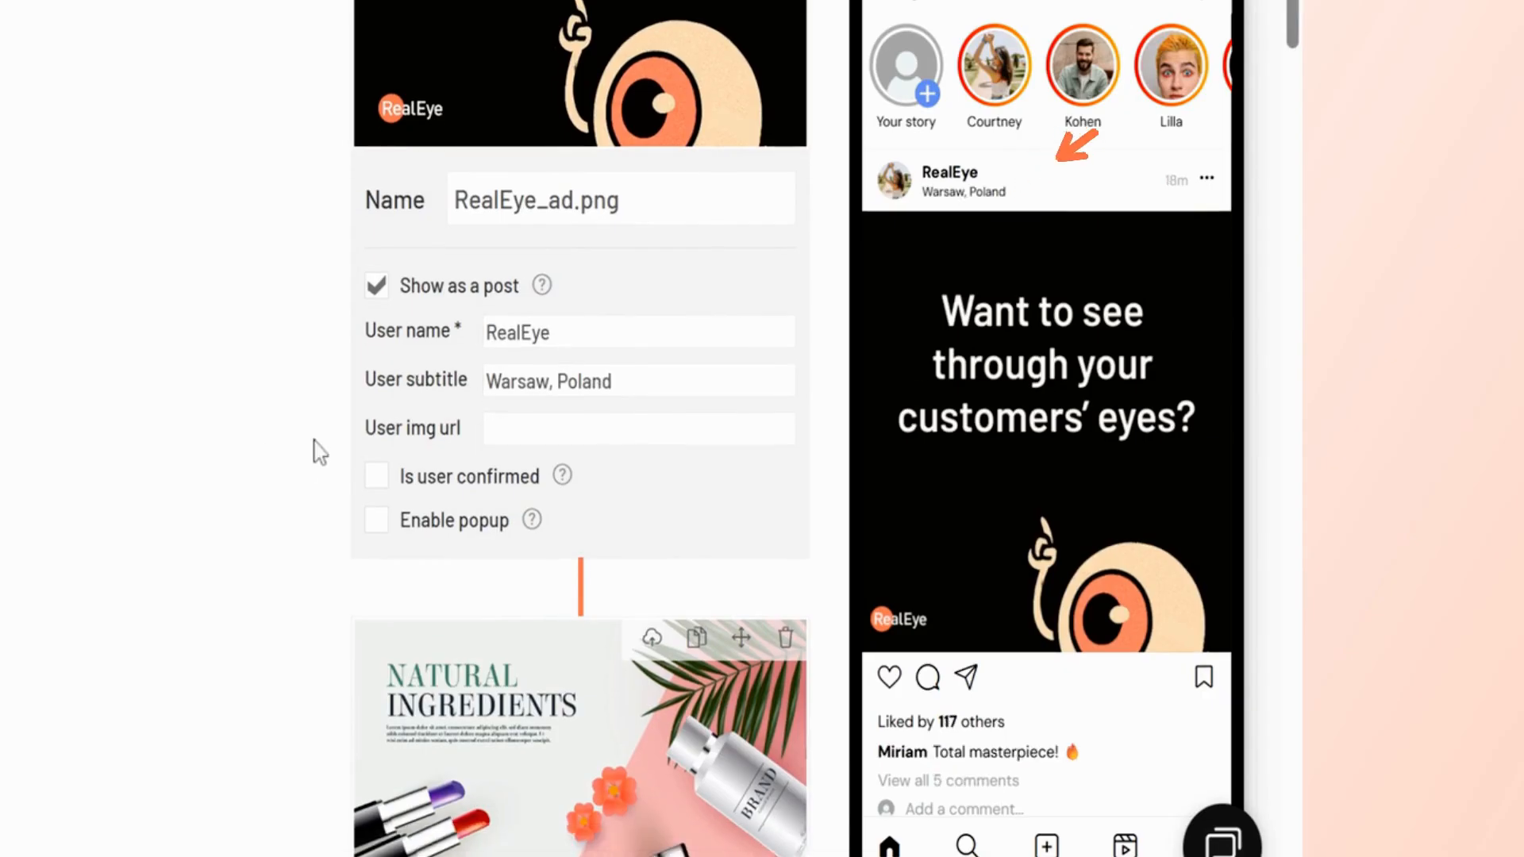
click(504, 398)
click(330, 482)
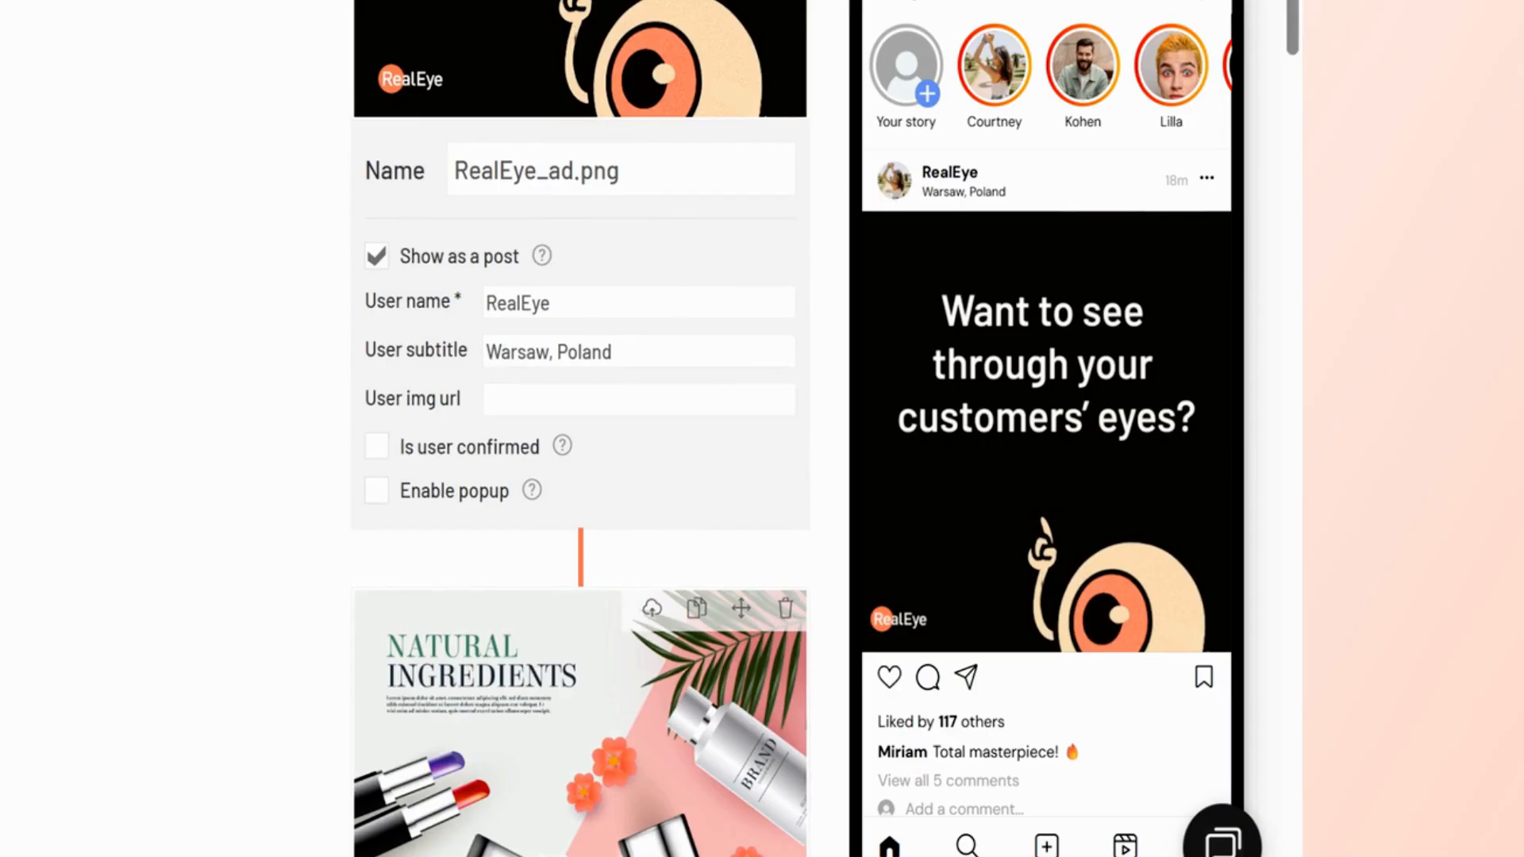
Paste the logo's web address as the user image URL of the RealEye_ad.png post and mark its user as confirmed
key(ctrl+v)
click(289, 408)
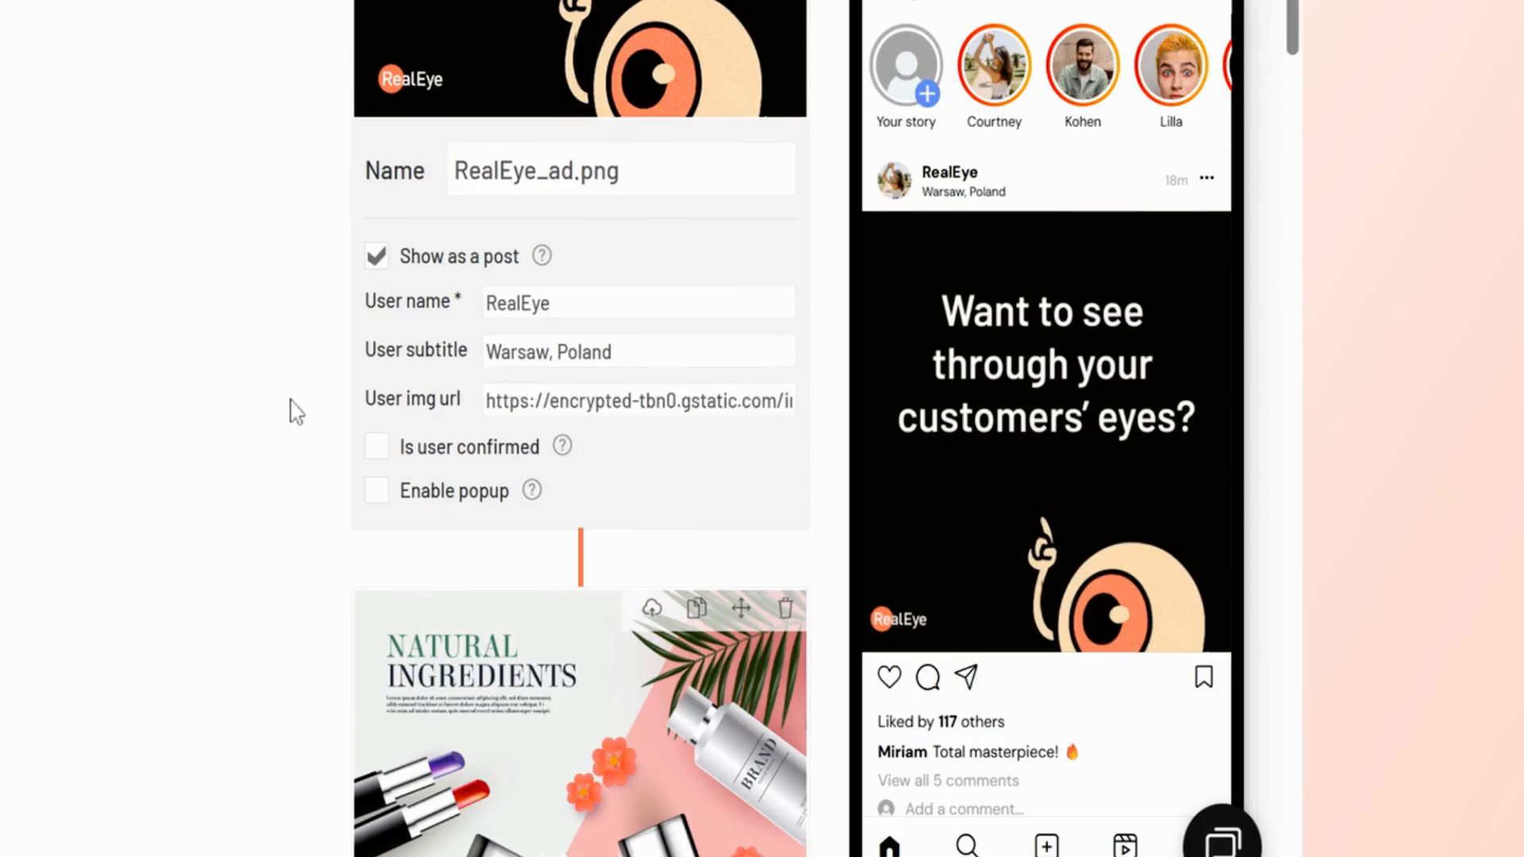
scroll(340, 459, down, 2)
click(377, 317)
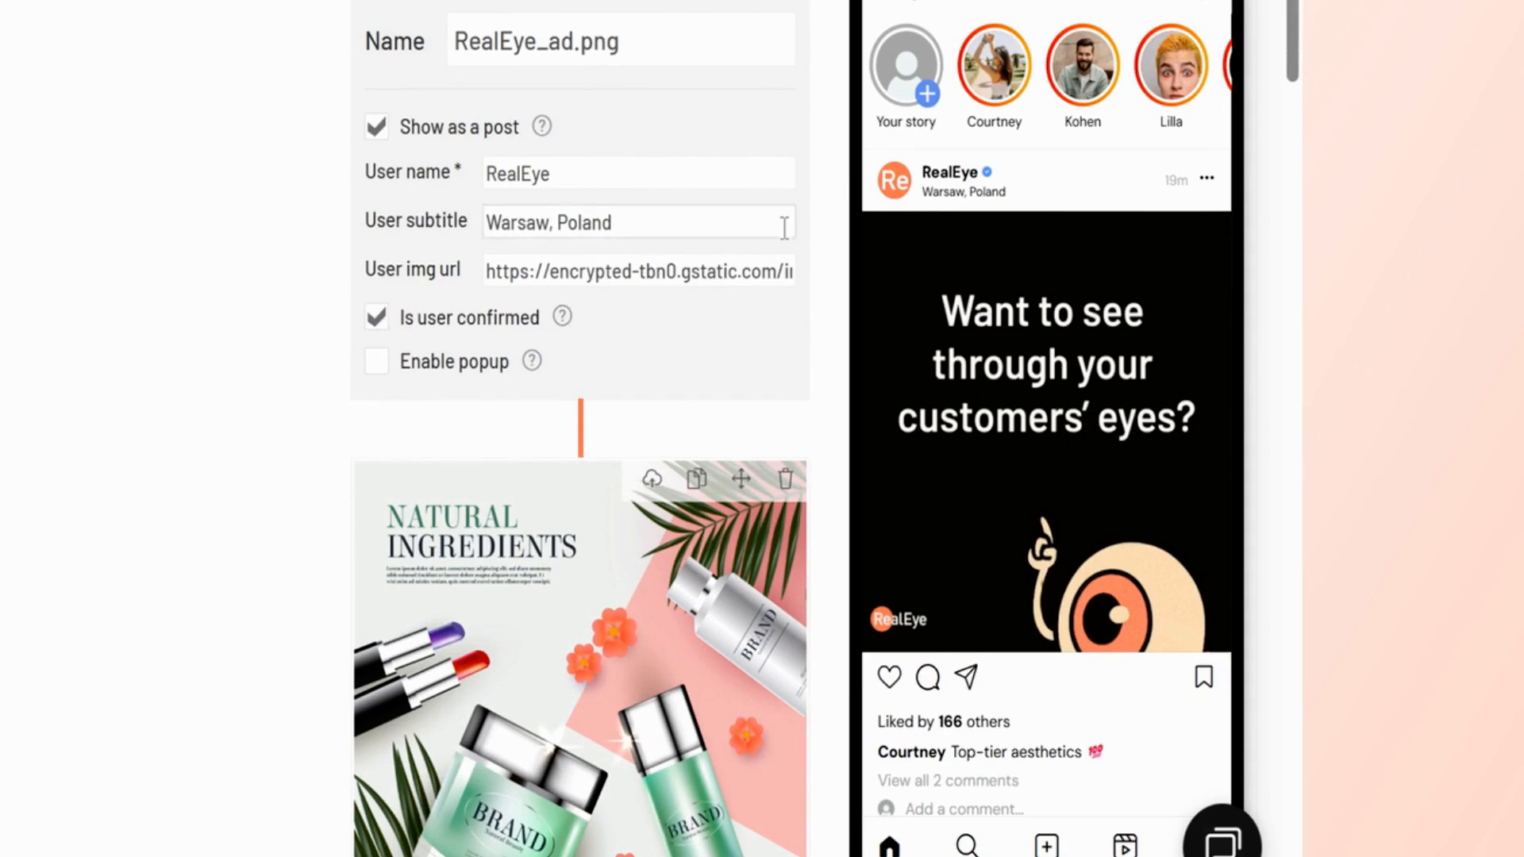
Enable the popup on the RealEye_ad.png post and choose RealEye_website.png as its popup stimulus
scroll(334, 381, down, 1)
click(376, 320)
scroll(375, 332, down, 1)
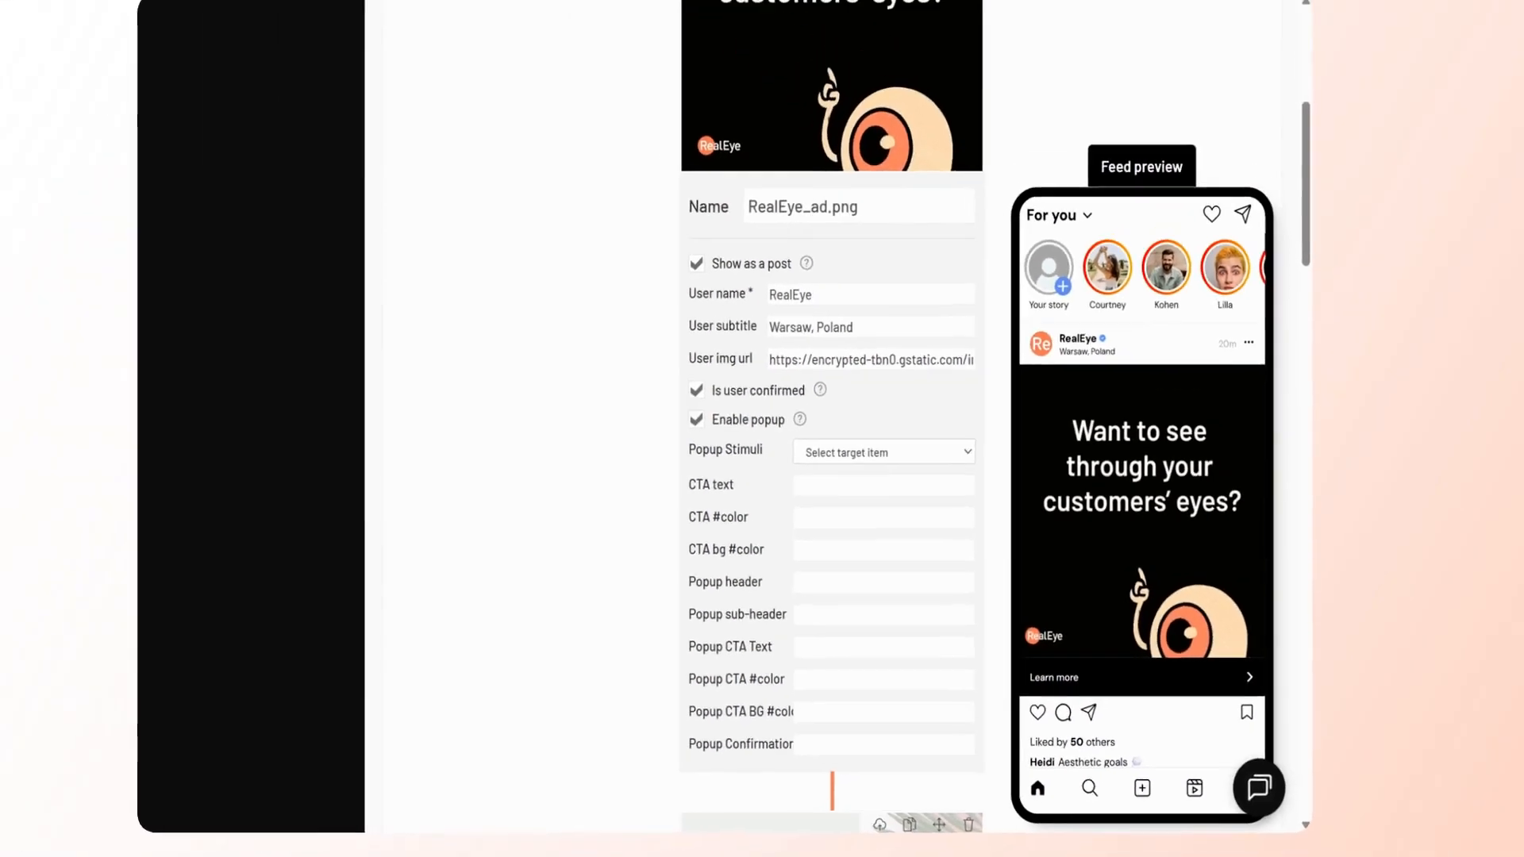
click(659, 343)
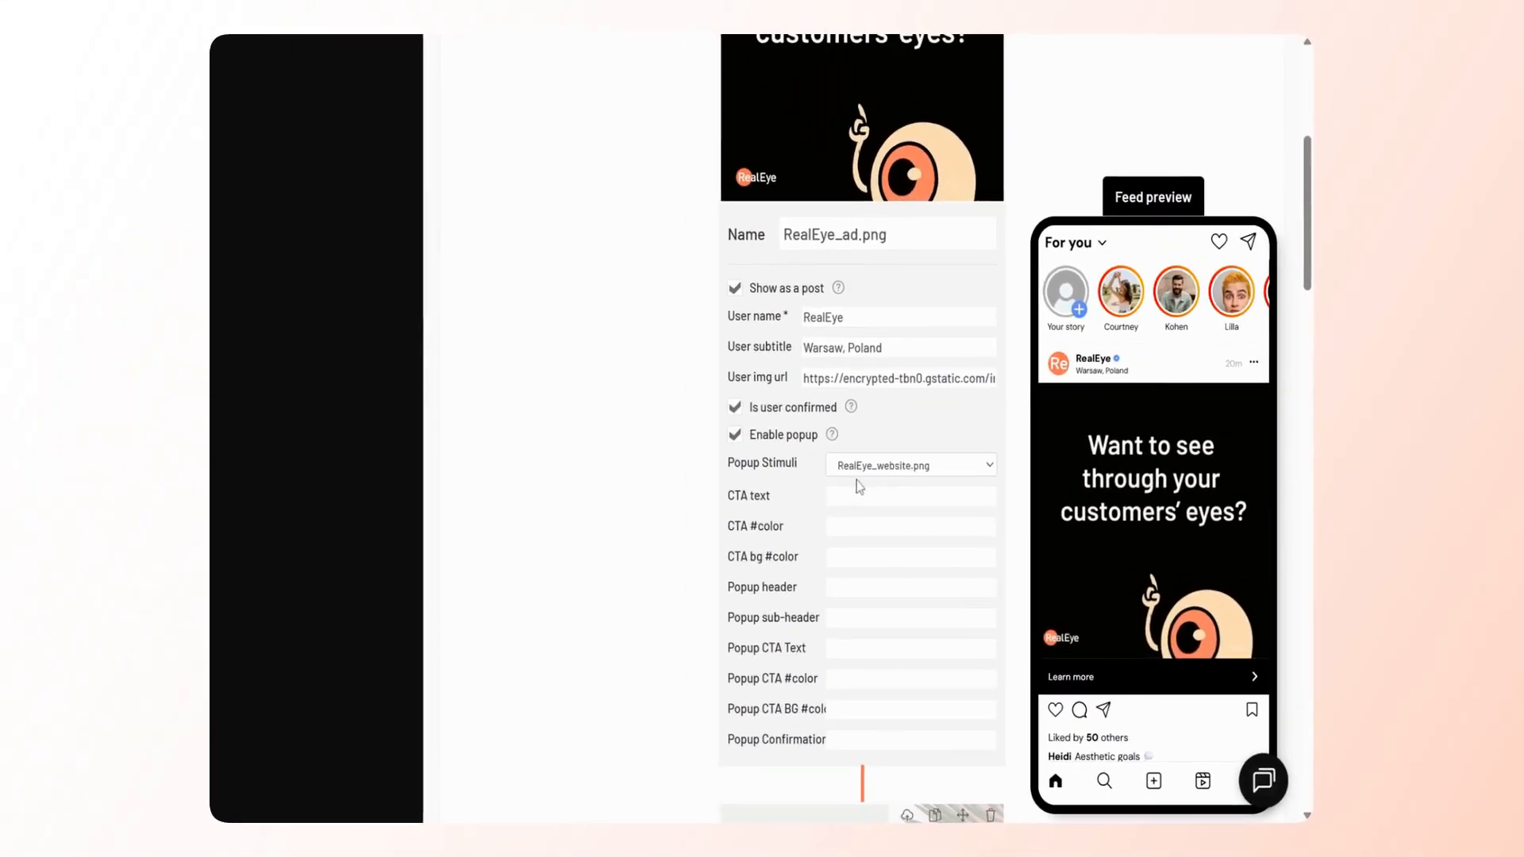
Examine the full RealEye_website.png image in its preview, close it and return to the RealEye_ad.png settings
scroll(673, 738, down, 10)
click(843, 503)
scroll(842, 505, down, 10)
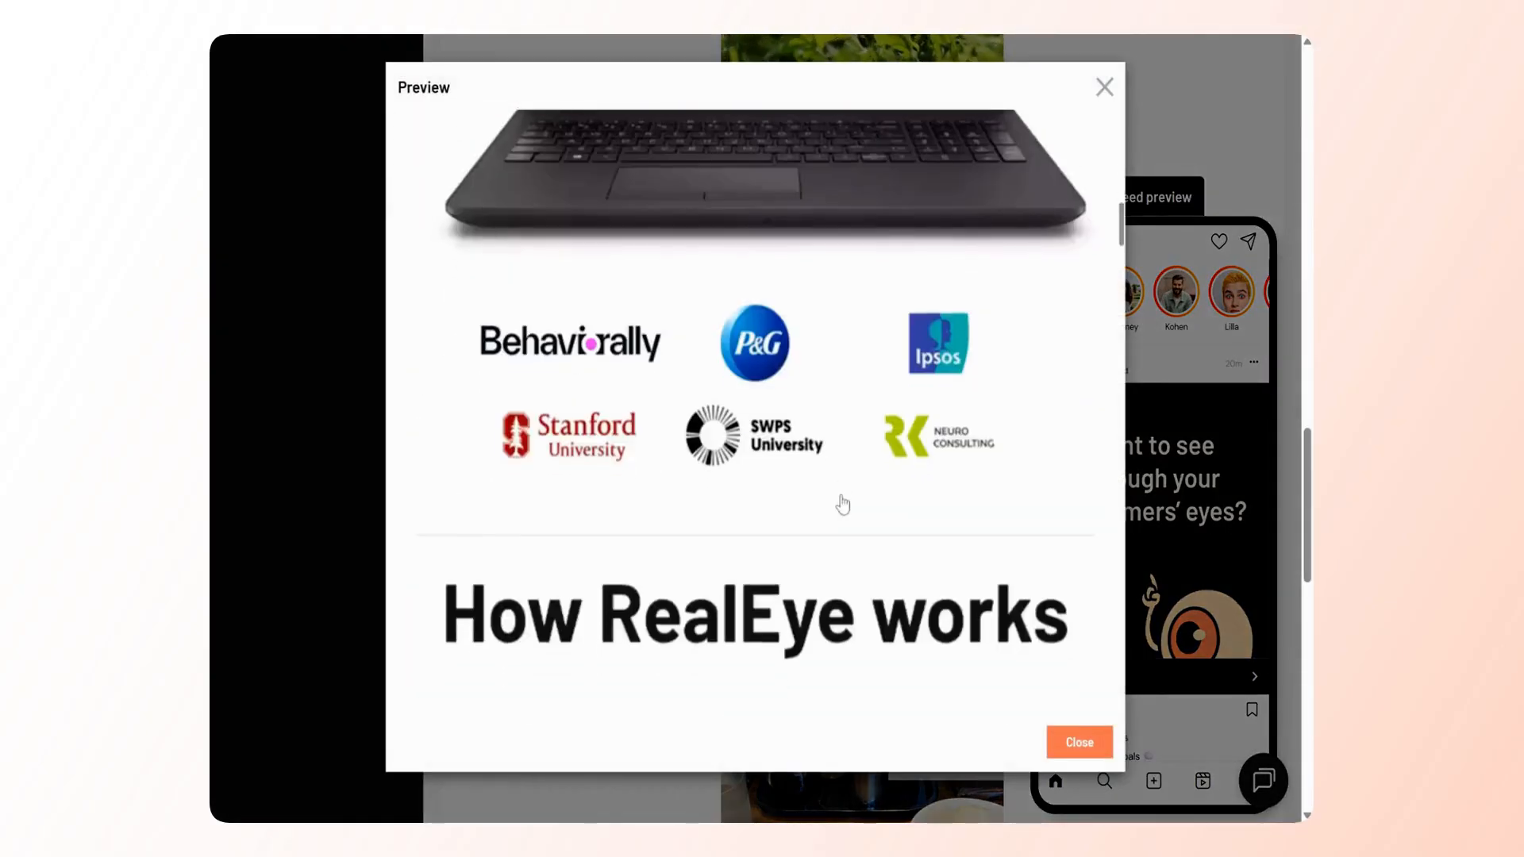
click(1079, 743)
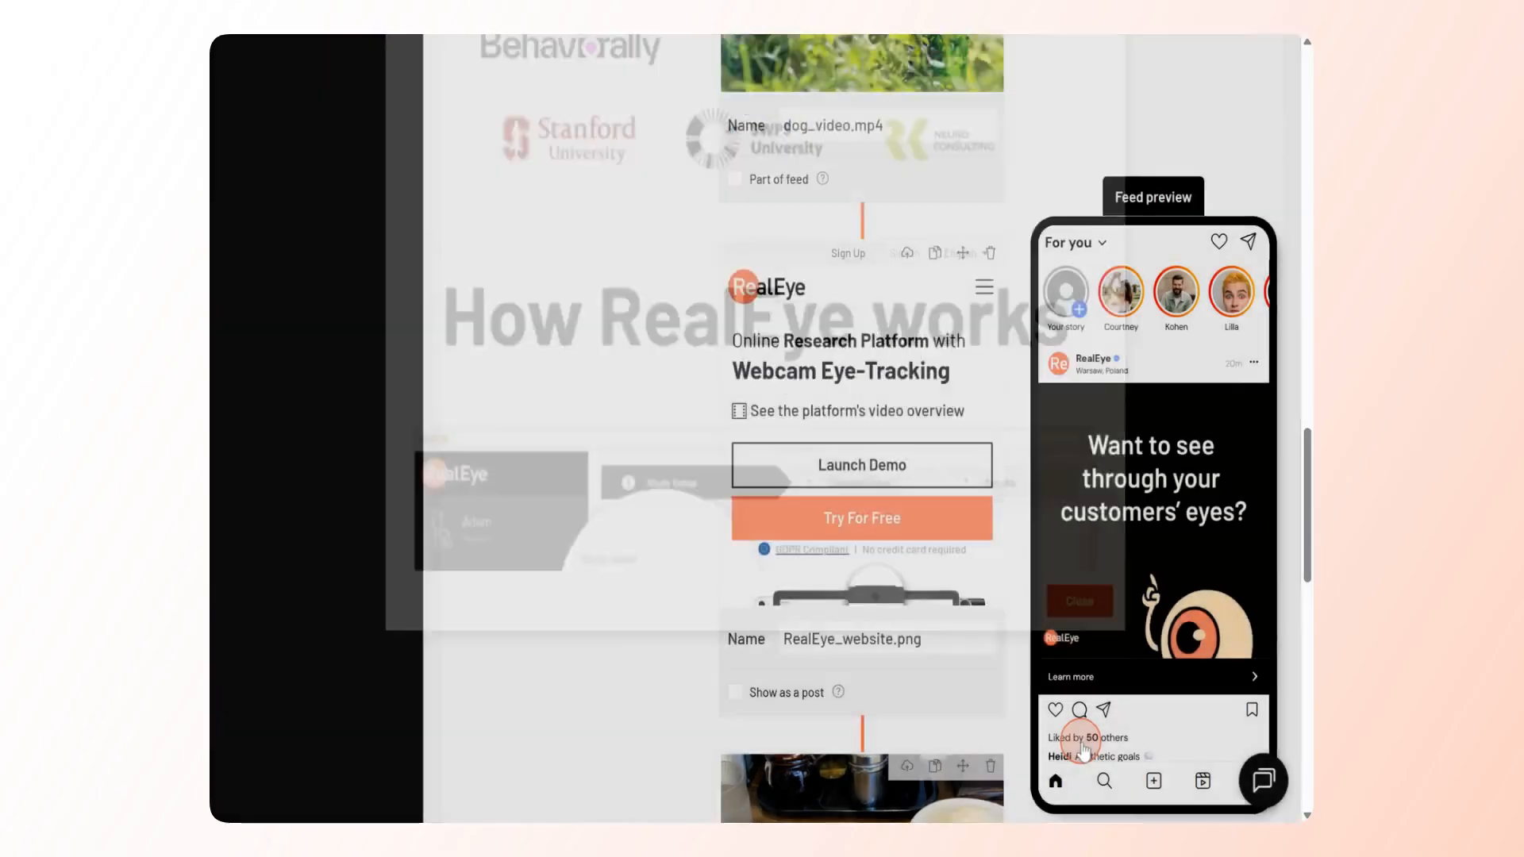
scroll(746, 496, up, 15)
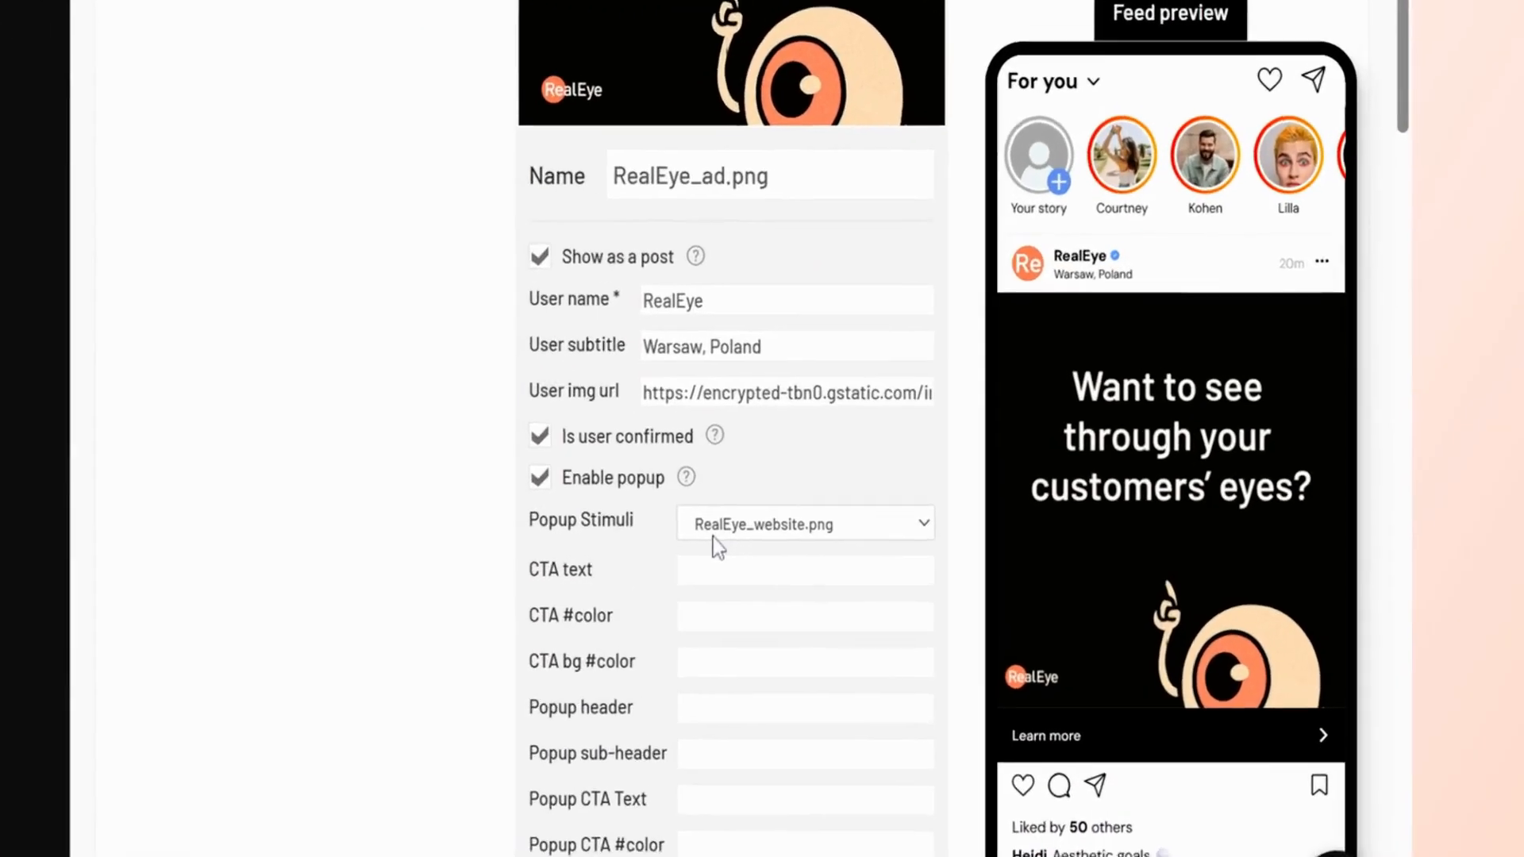
Set the CTA text of the RealEye_ad.png post to "Click here to learn more"
scroll(713, 538, down, 3)
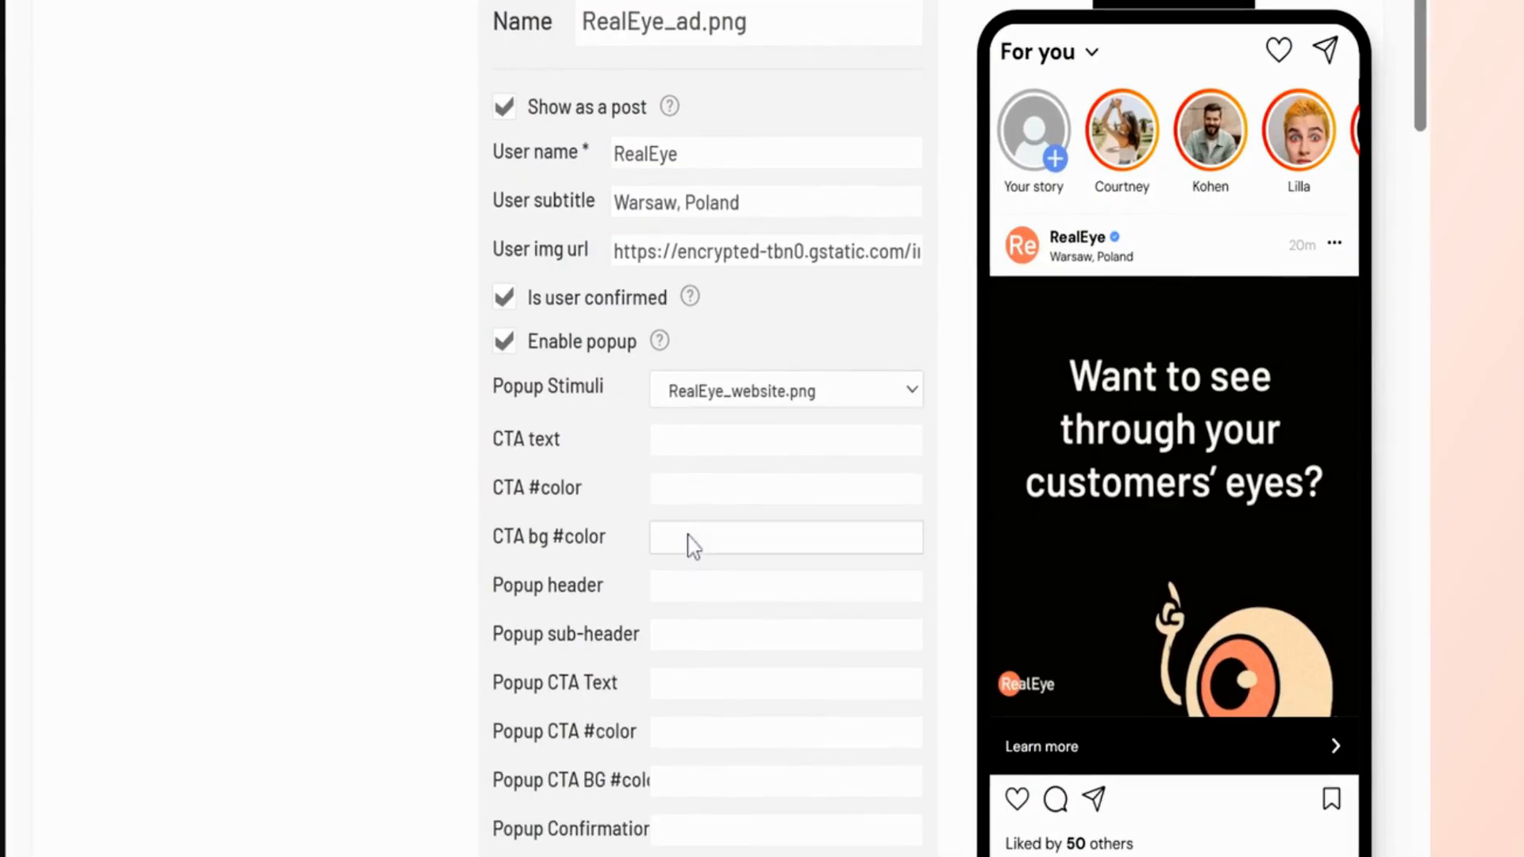
scroll(585, 460, down, 1)
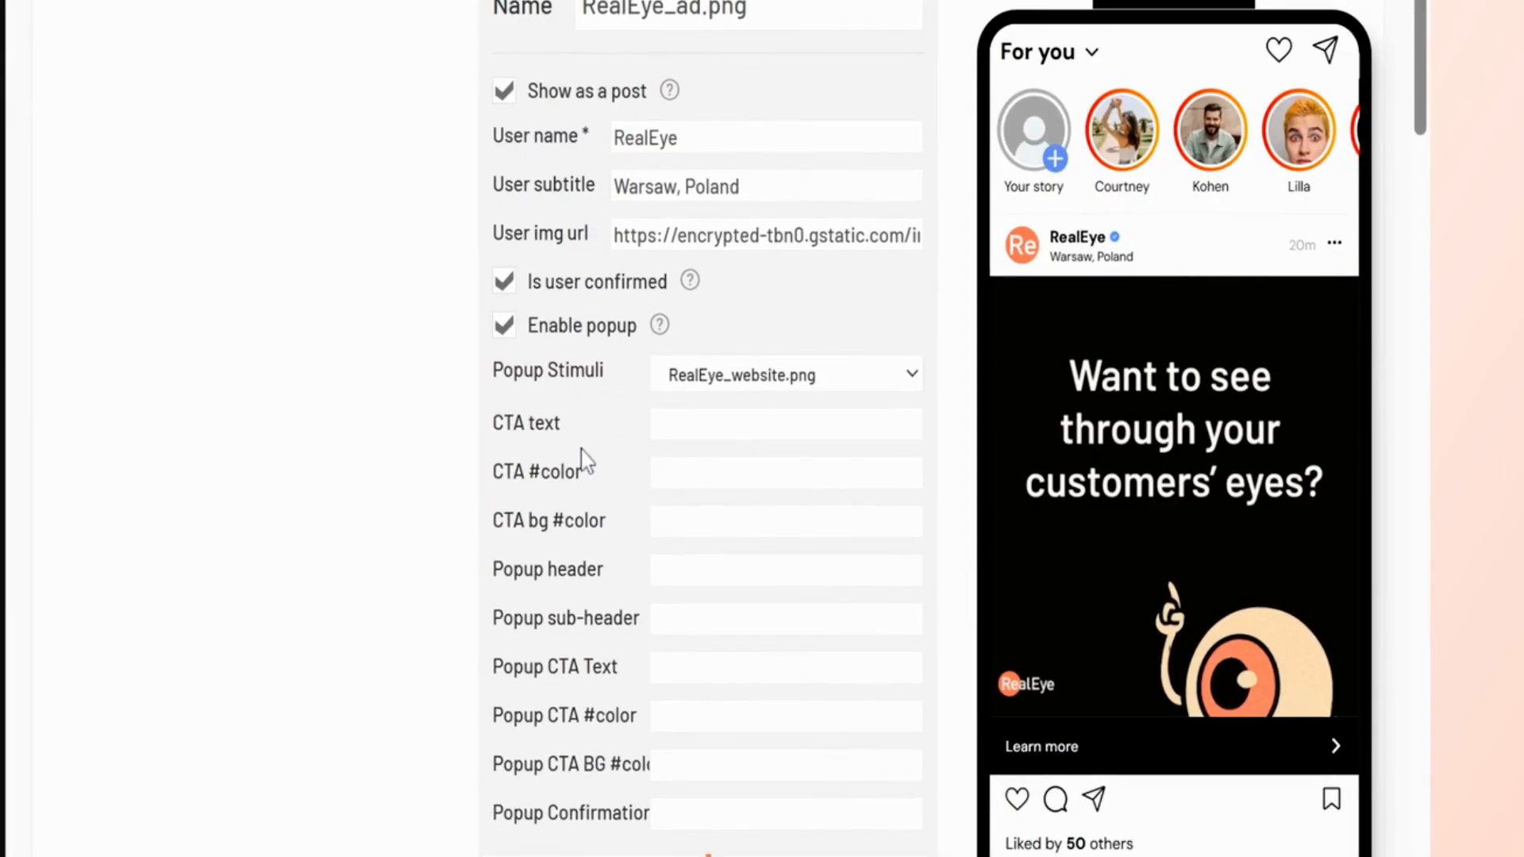
click(678, 435)
click(674, 422)
text(Click here to learn more)
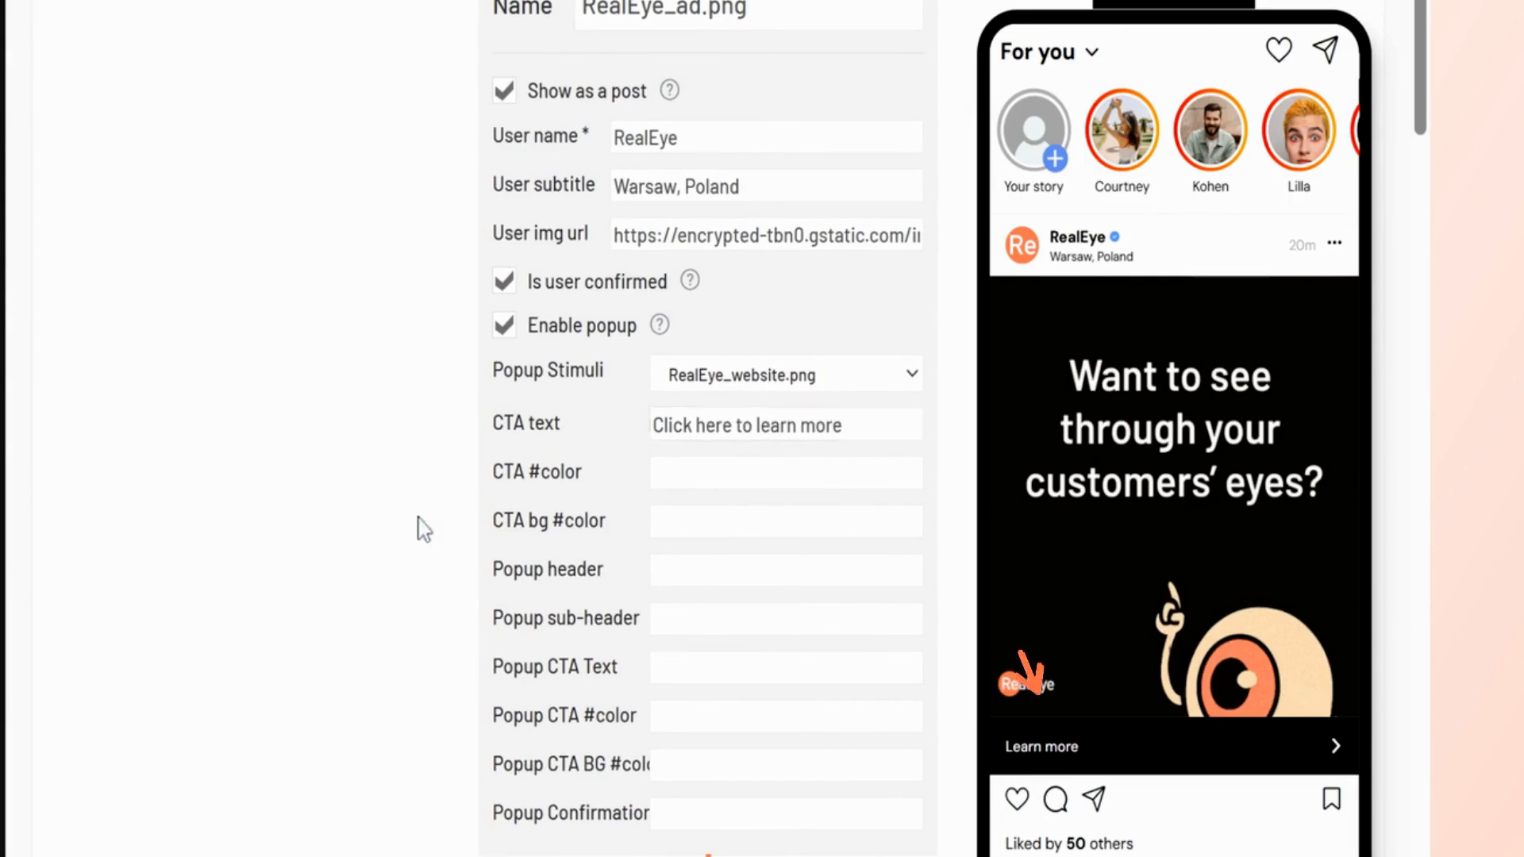
Set the CTA color of the RealEye_ad.png post to #FC7753
scroll(428, 555, down, 2)
click(653, 367)
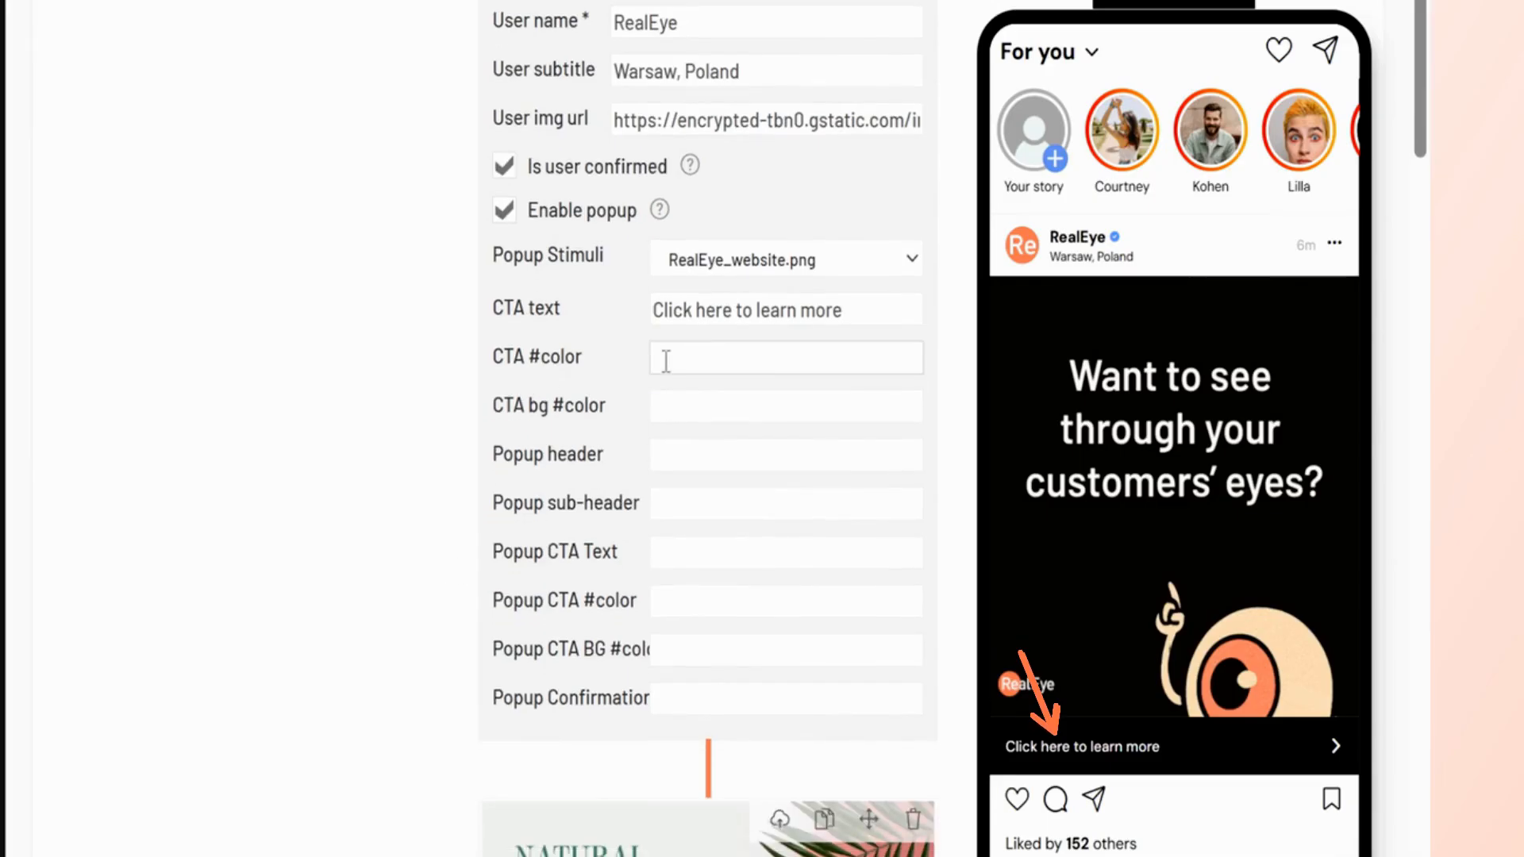
text(#FC7753)
scroll(487, 493, down, 1)
click(486, 493)
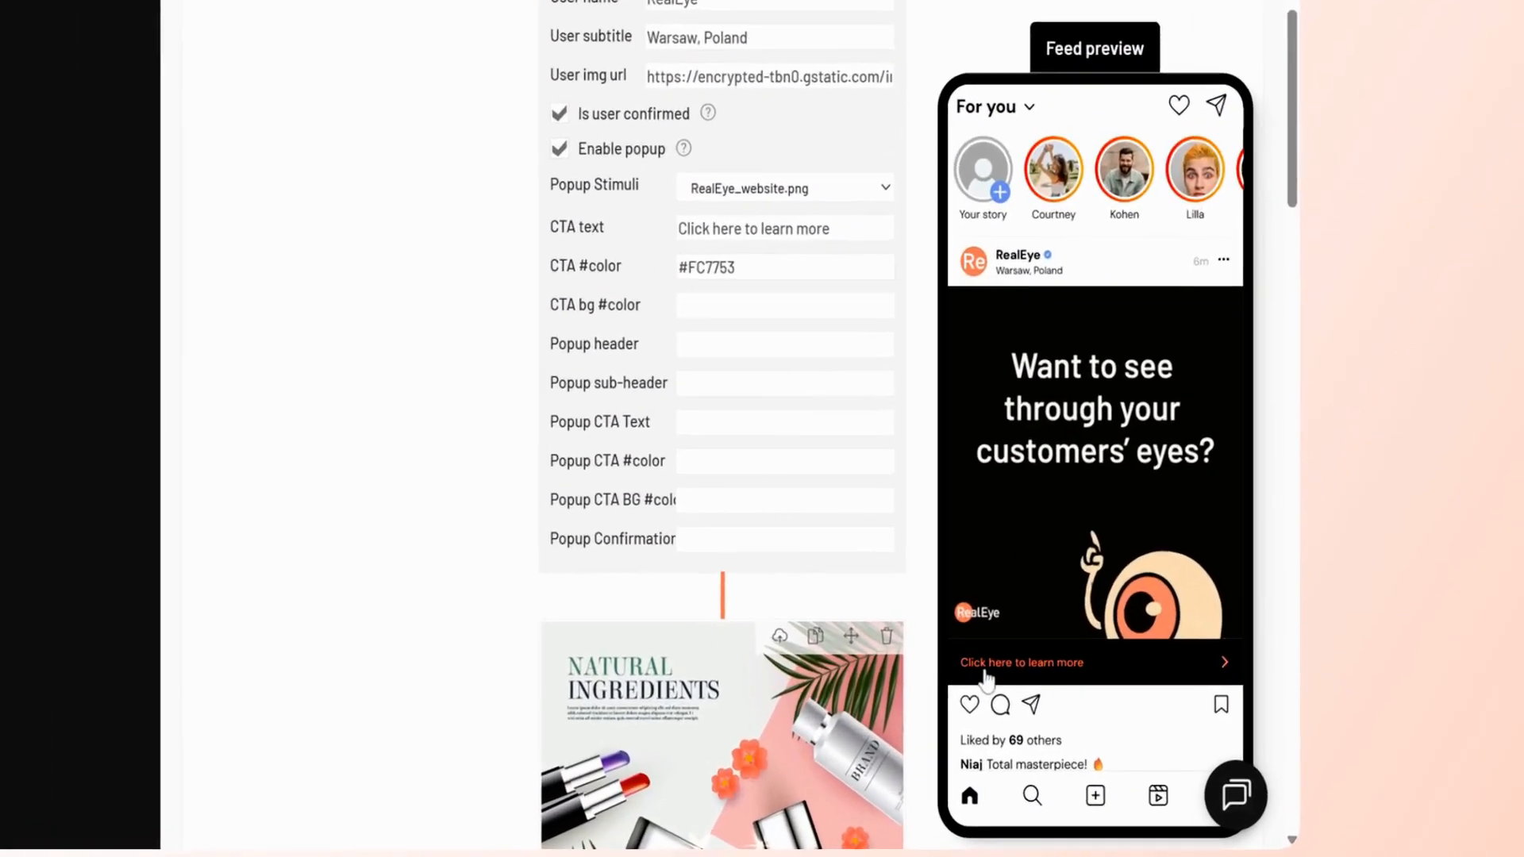
click(1073, 648)
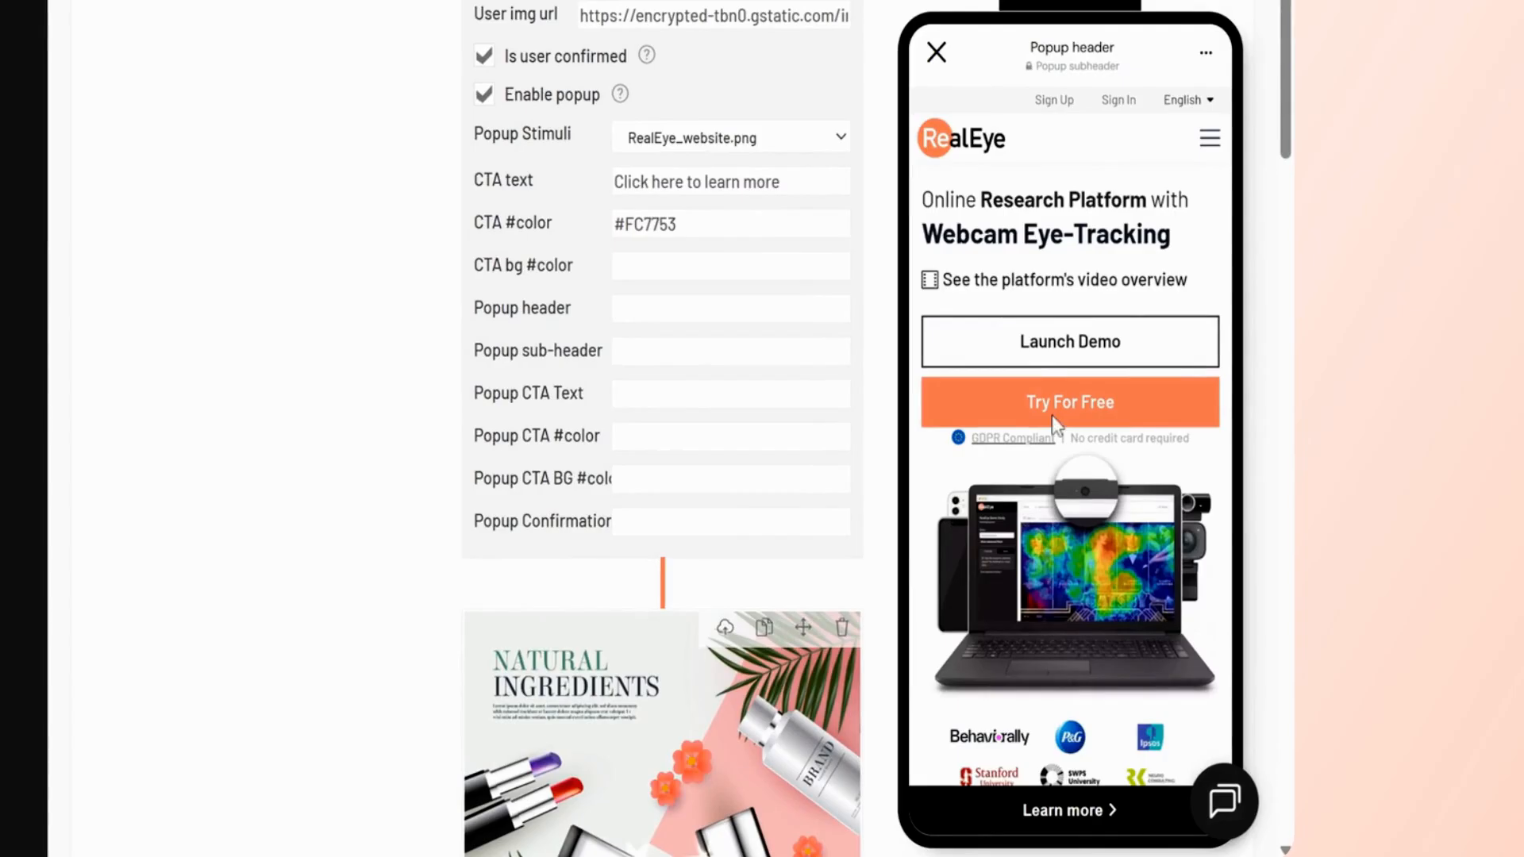
scroll(1078, 357, down, 15)
scroll(1004, 739, up, 15)
click(643, 308)
text(RealEye)
click(650, 349)
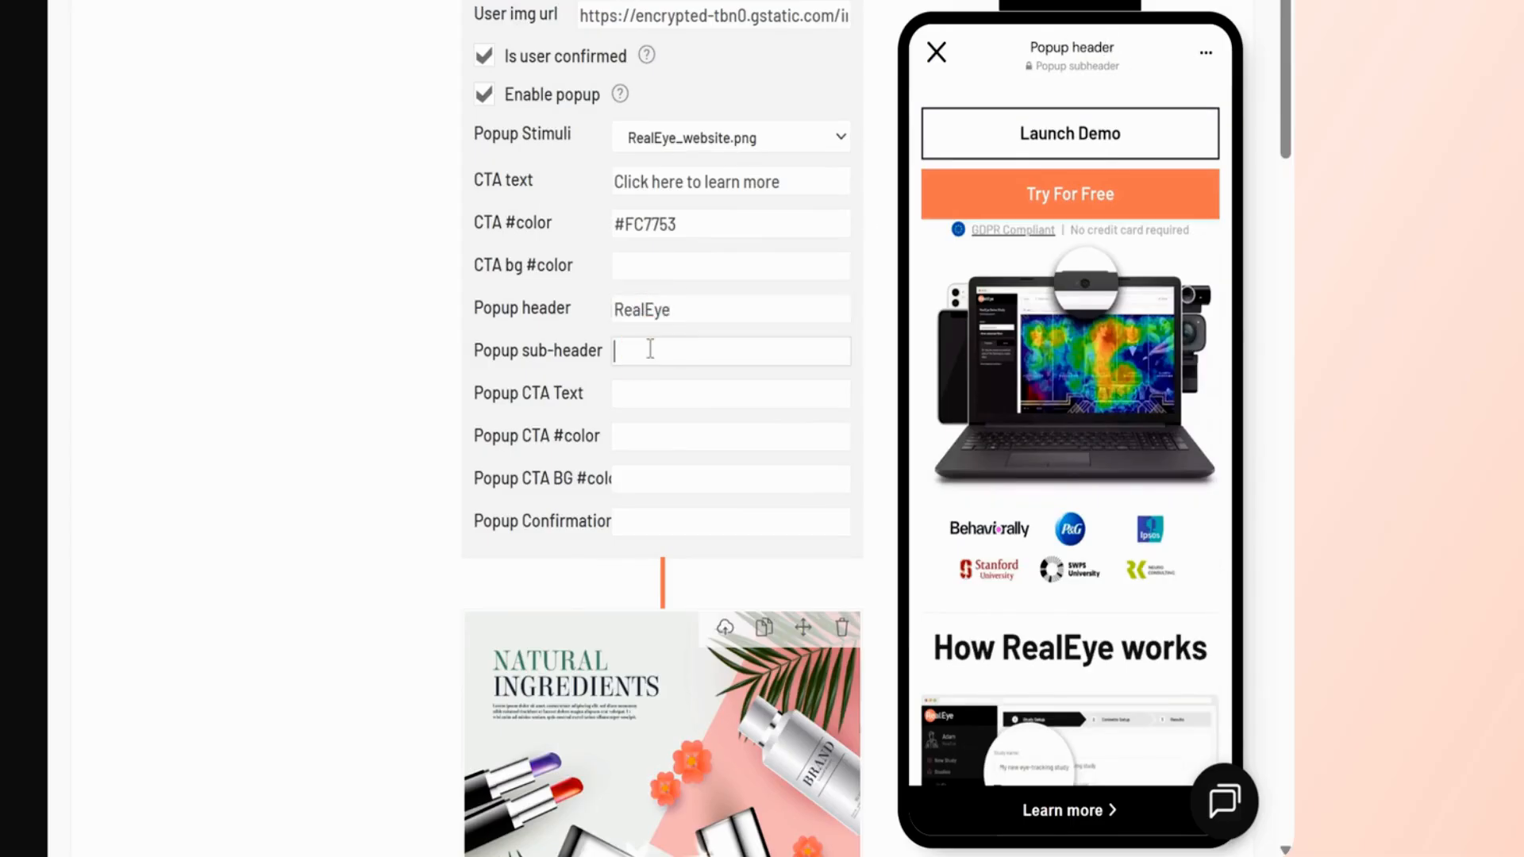
text(www.realeye.io)
scroll(561, 344, down, 1)
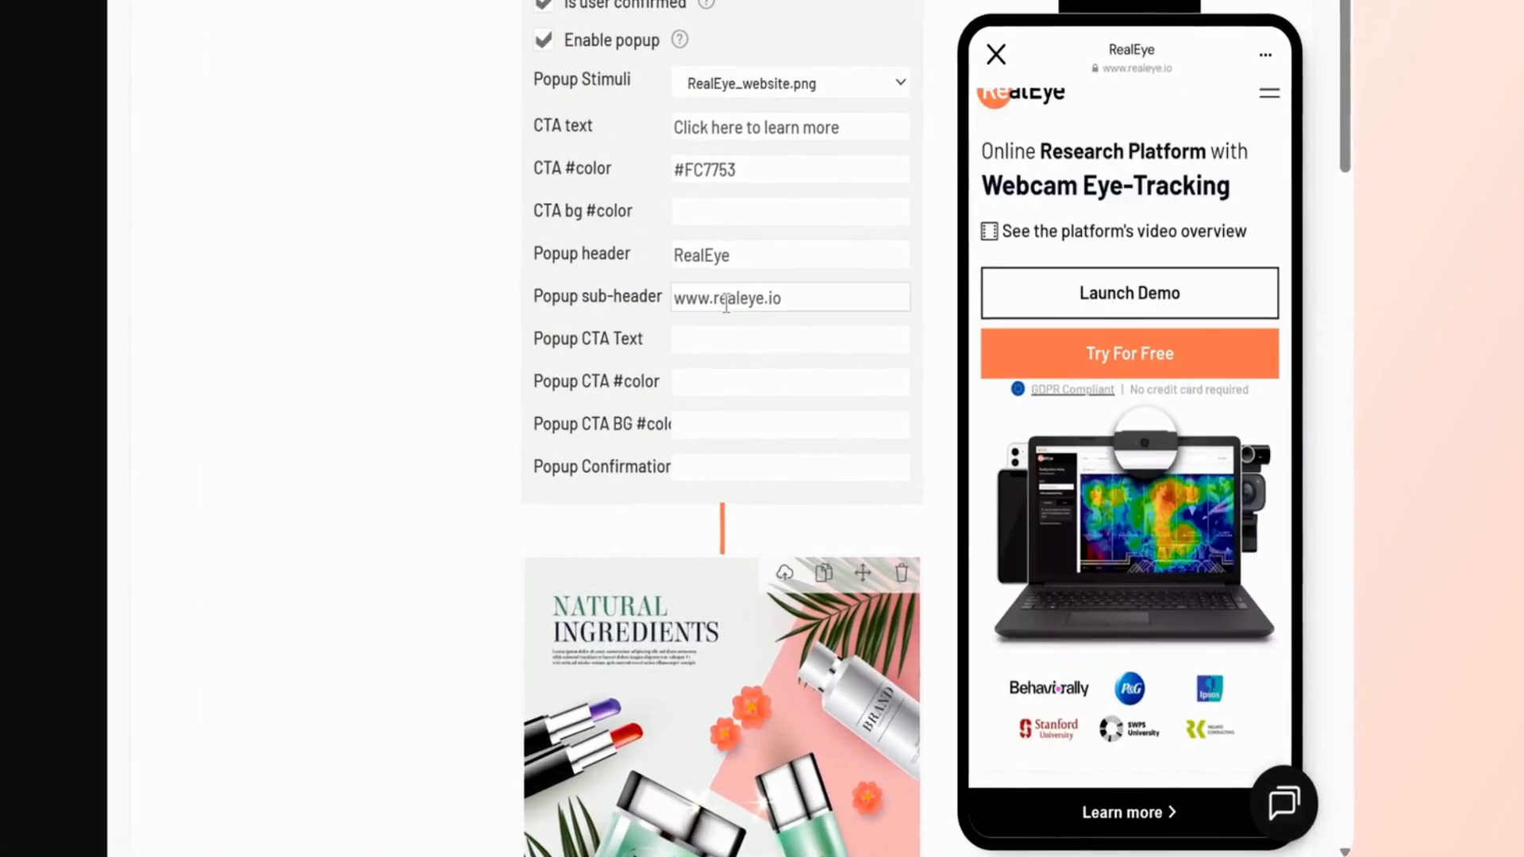
Set the popup CTA text to "Go back to feed" and the popup confirmation to "Thank you for visiting!", testing it in the feed preview
click(861, 445)
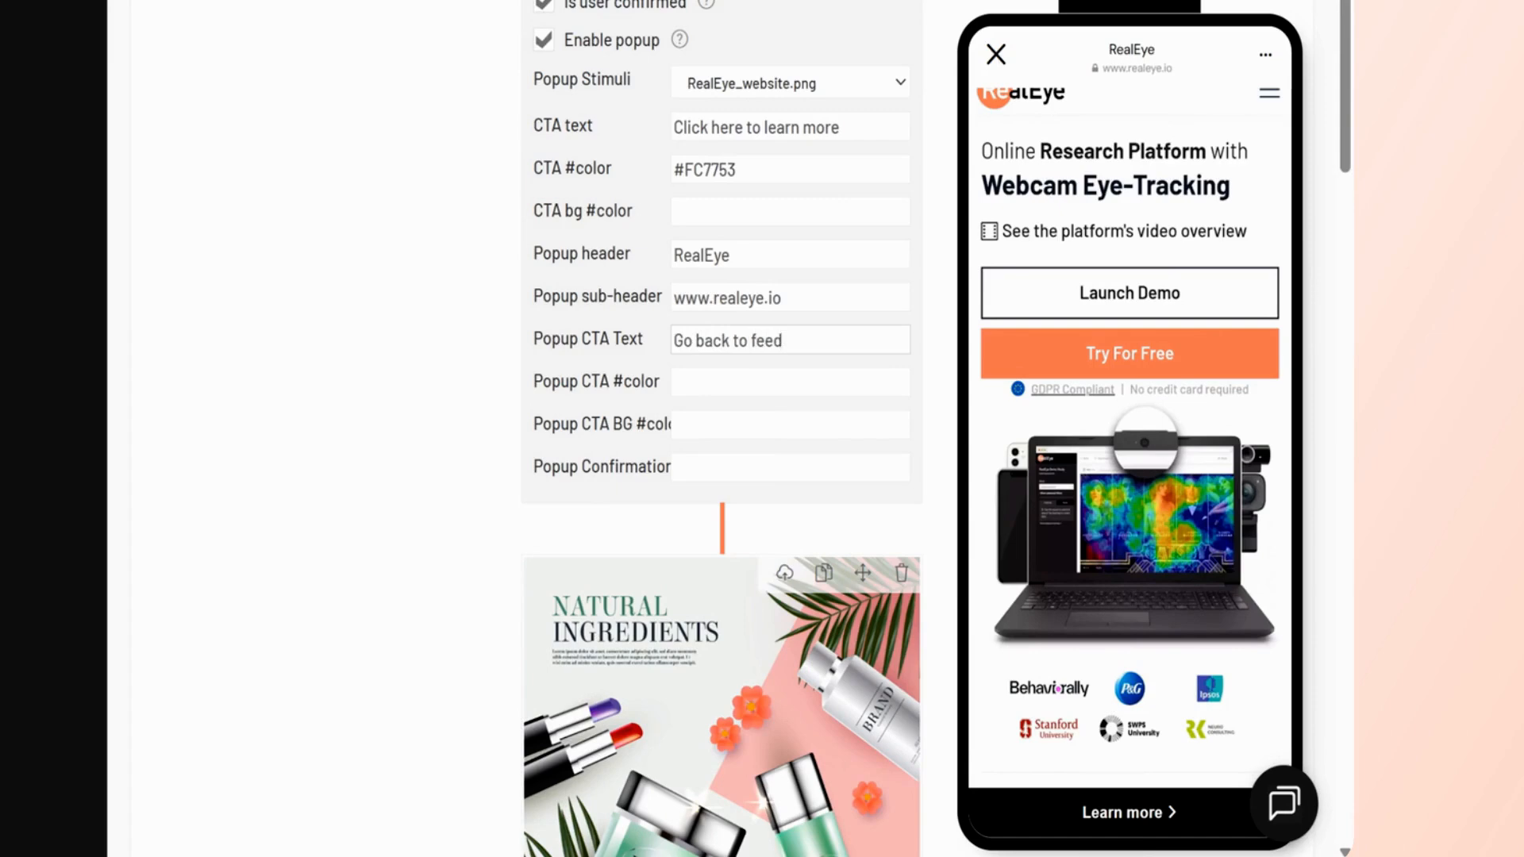
click(475, 405)
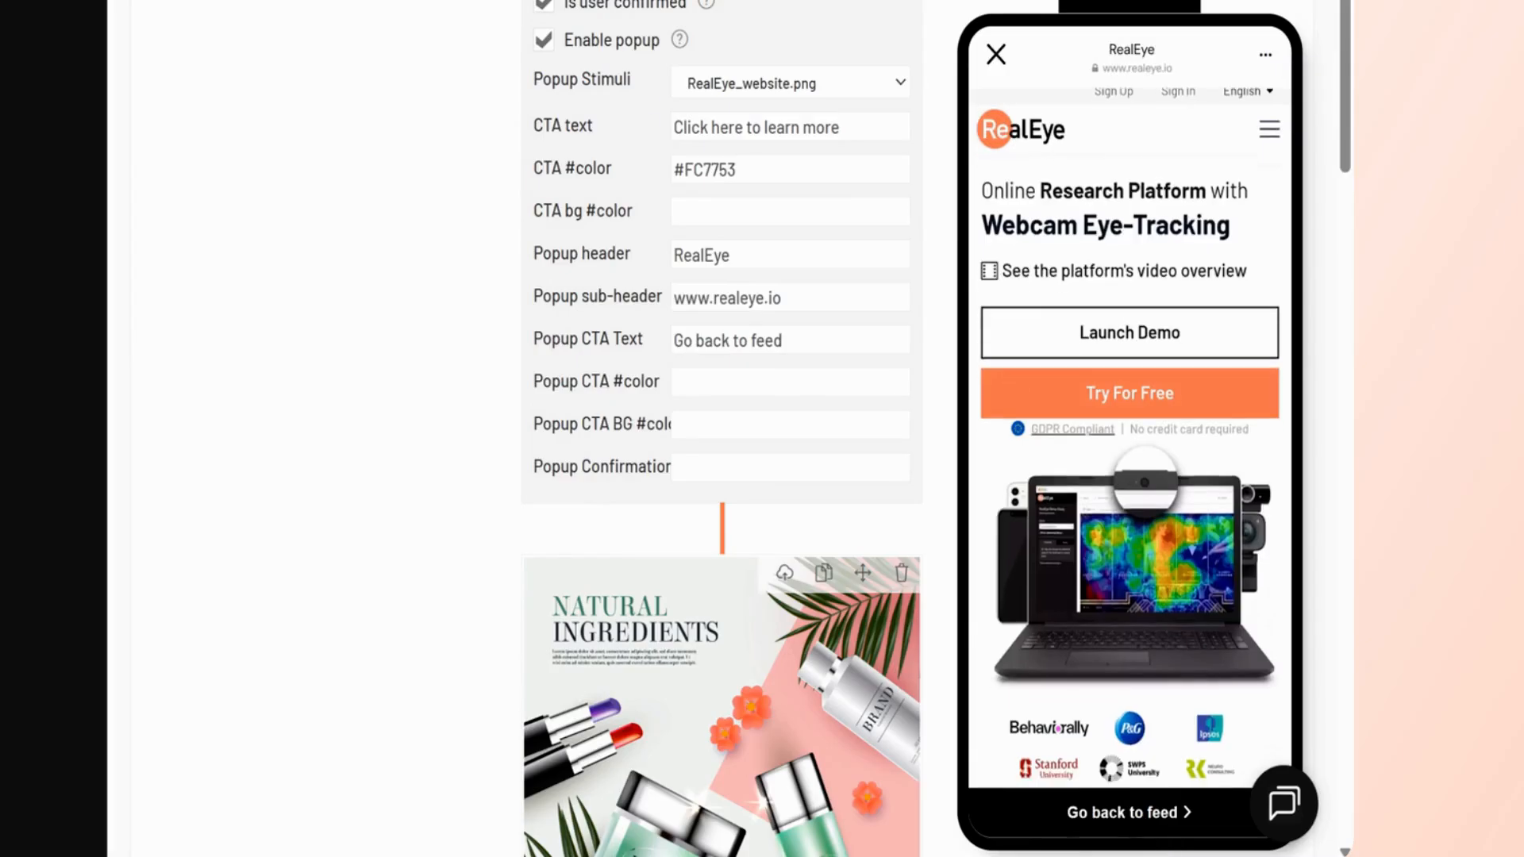
click(704, 468)
text(Thank you for visiting!)
click(1027, 611)
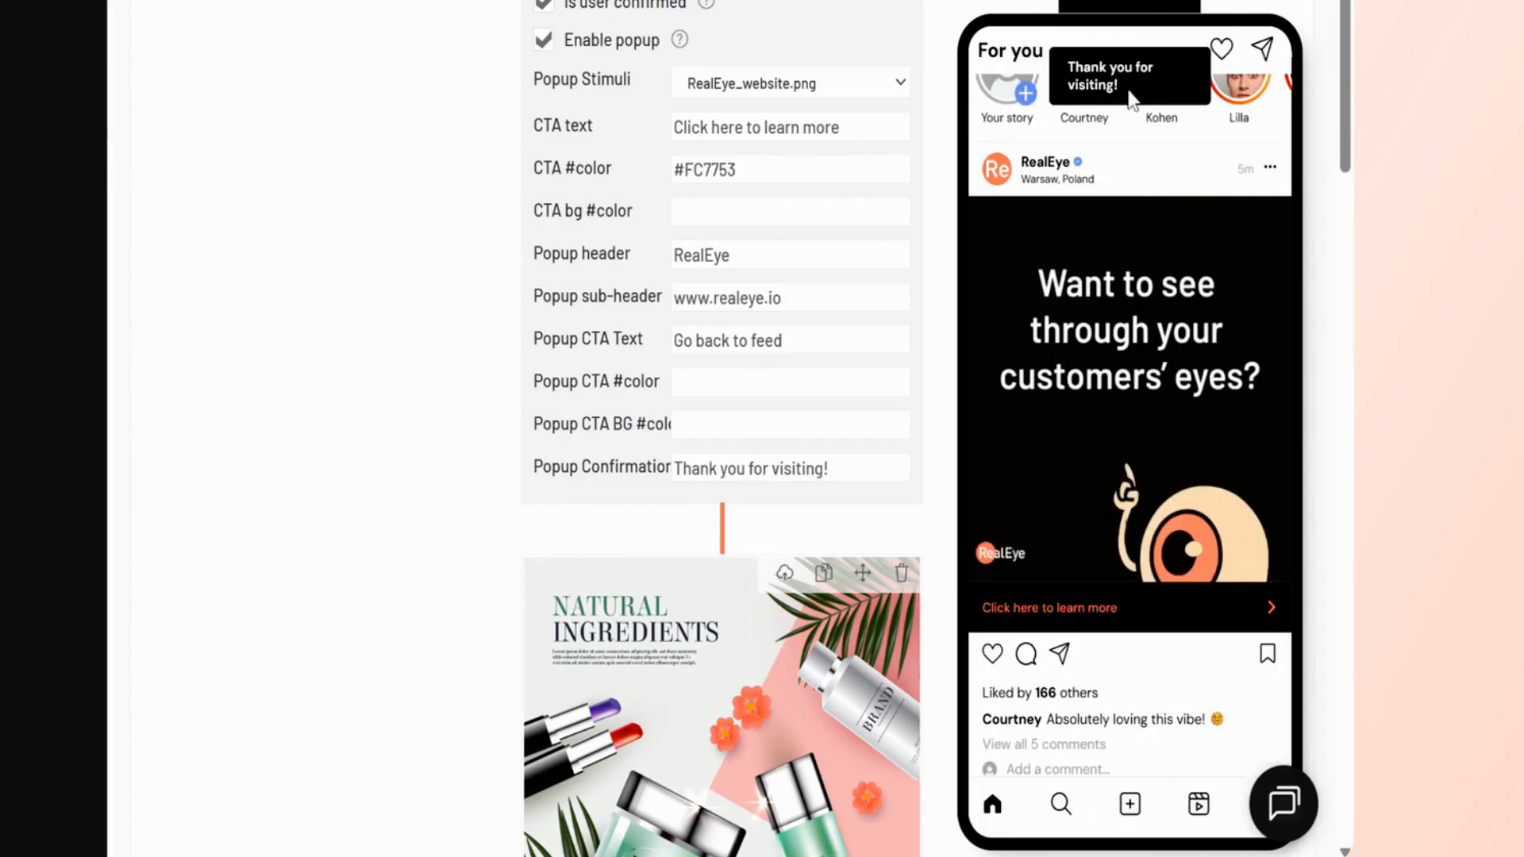
Include cosmetics_ad.jpg, dog_video.mp4, soup.jpg and view.jpg as posts in the feed and check them in the feed preview
scroll(629, 493, down, 3)
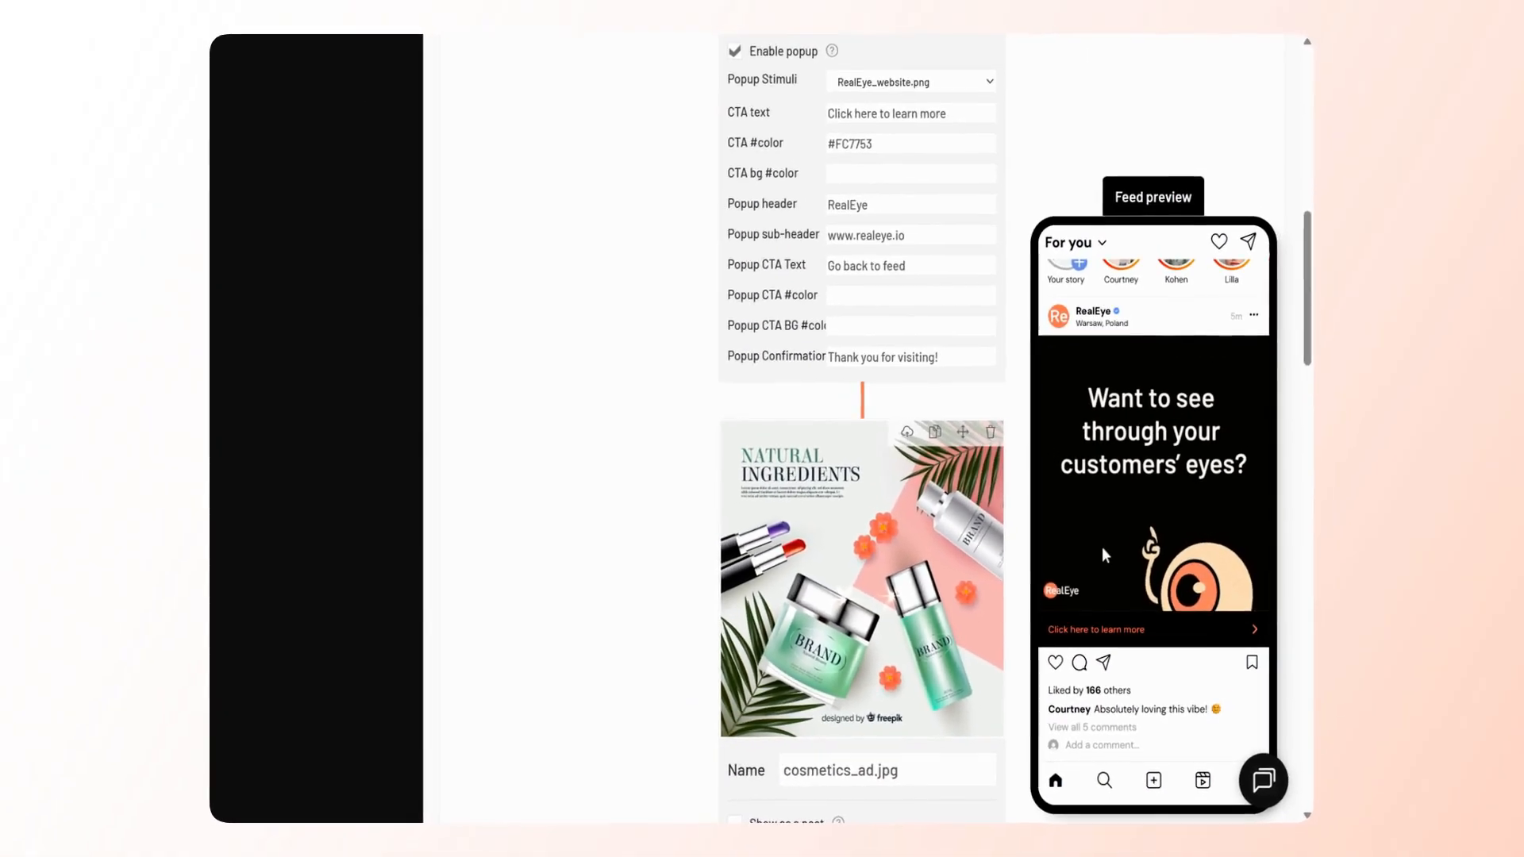
scroll(684, 598, down, 3)
click(726, 605)
scroll(707, 704, down, 5)
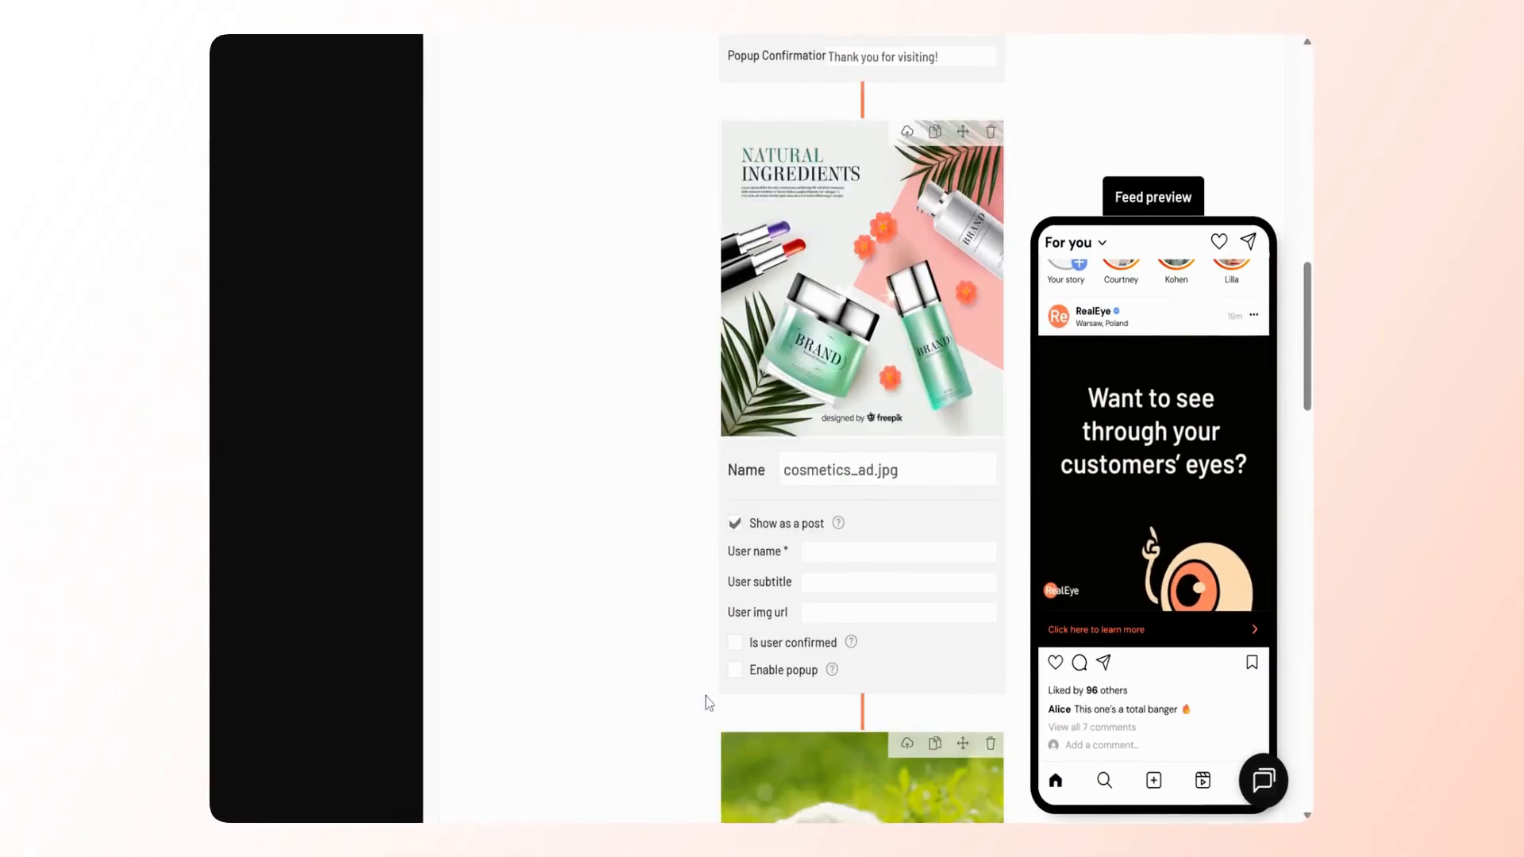
click(731, 733)
scroll(735, 742, down, 5)
scroll(698, 682, down, 5)
click(735, 697)
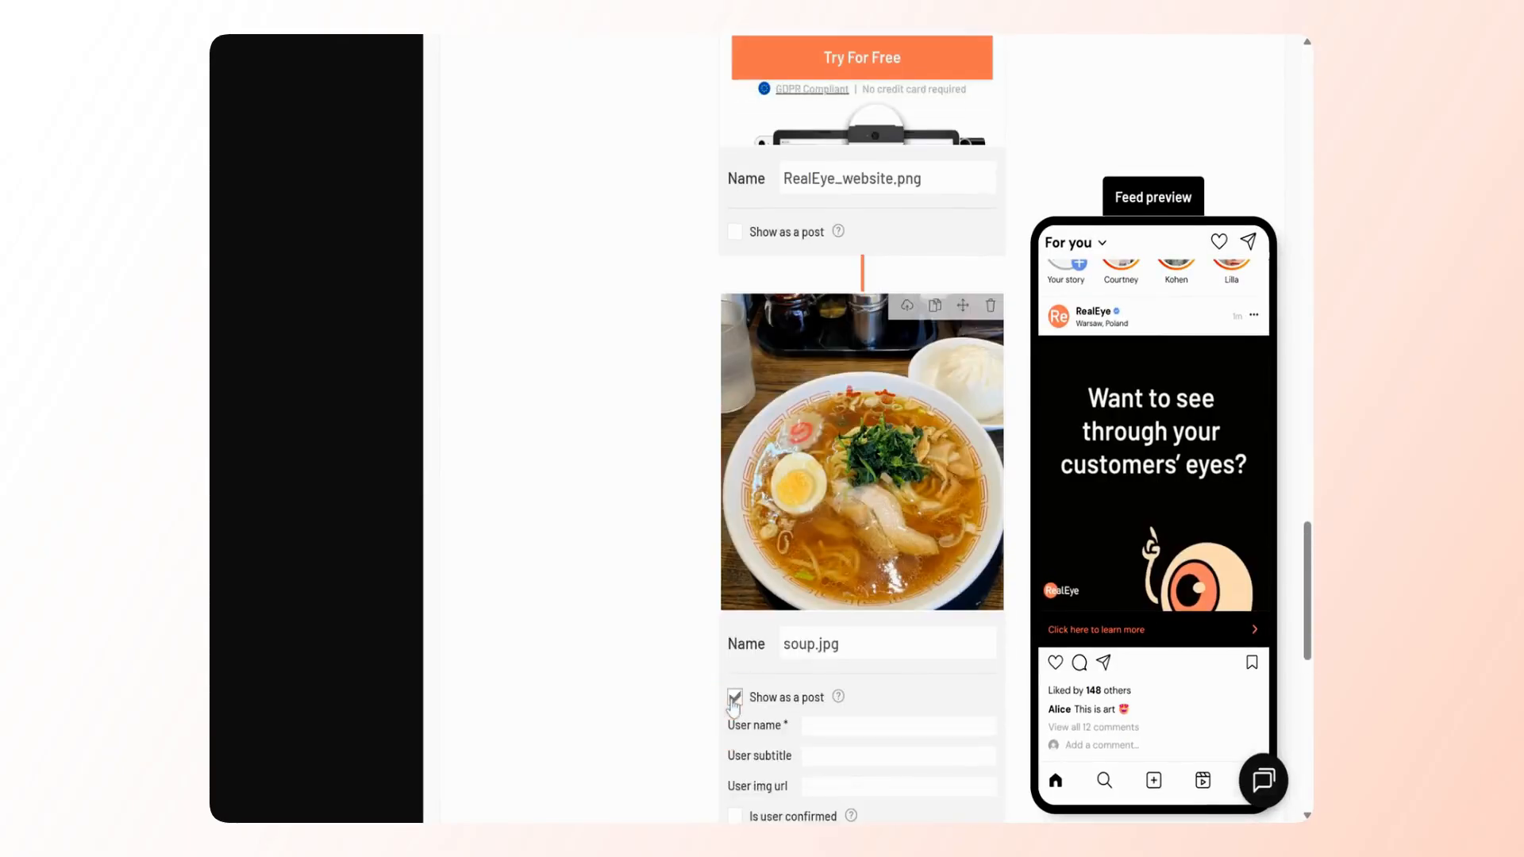
scroll(714, 691, down, 5)
click(735, 693)
scroll(683, 631, up, 15)
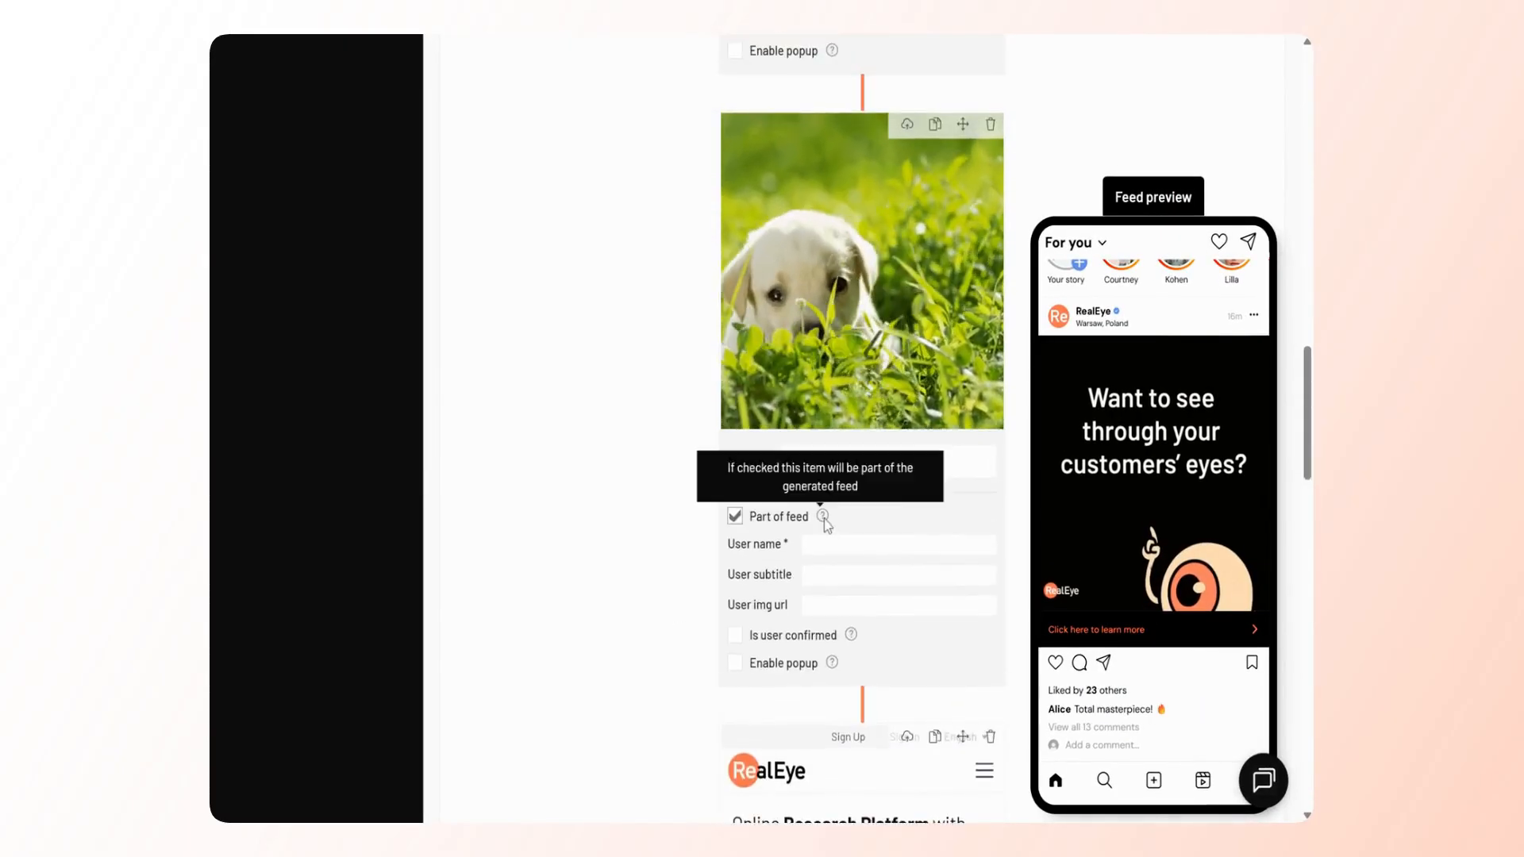
scroll(1198, 580, down, 10)
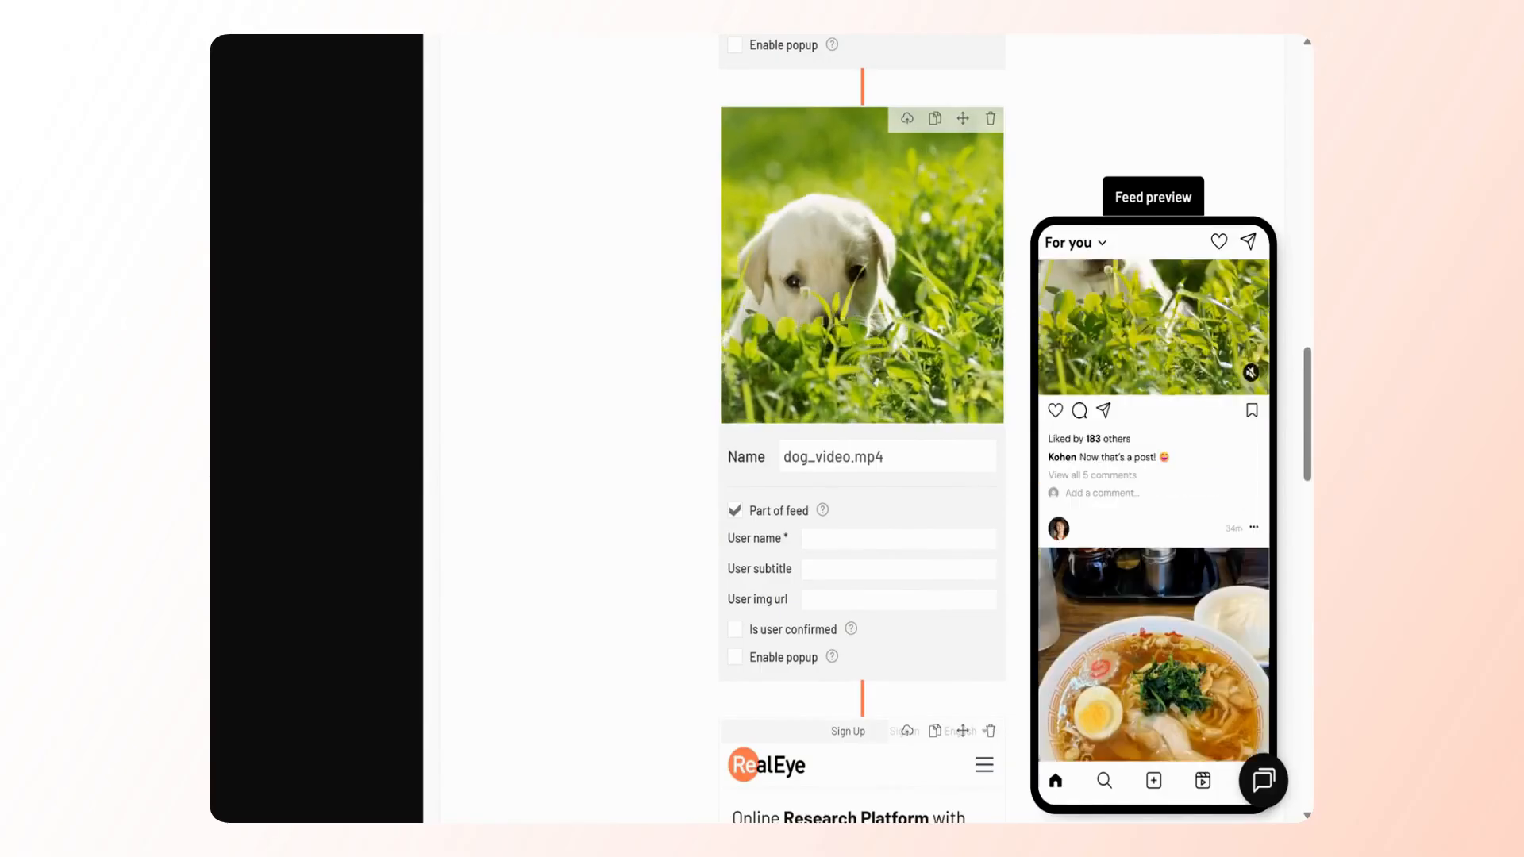
scroll(705, 523, down, 1)
Fill in the user name of the view.jpg post and set its user subtitle to "2 days ago"
scroll(705, 523, up, 10)
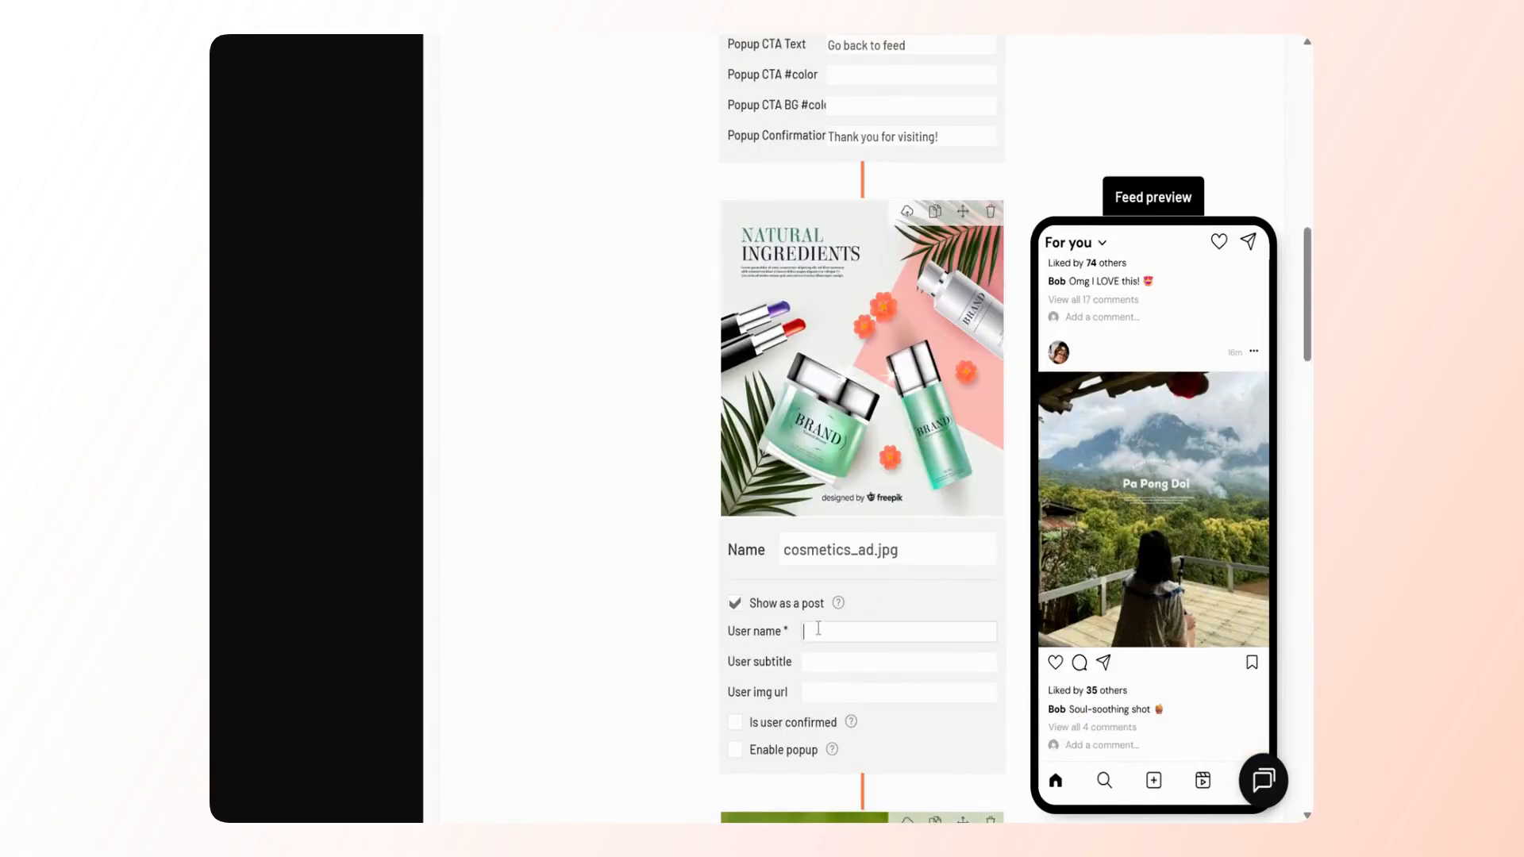
scroll(818, 629, down, 20)
scroll(1124, 370, down, 15)
click(897, 632)
text(added 2 days ago)
key(BackSpace)
key(BackSpace)
key(BackSpace)
key(BackSpace)
key(BackSpace)
key(BackSpace)
key(BackSpace)
key(BackSpace)
key(BackSpace)
key(BackSpace)
key(BackSpace)
key(BackSpace)
key(BackSpace)
key(BackSpace)
key(BackSpace)
key(BackSpace)
text(2 days ago)
click(681, 649)
Mark the user of the view.jpg post as confirmed
scroll(683, 651, down, 1)
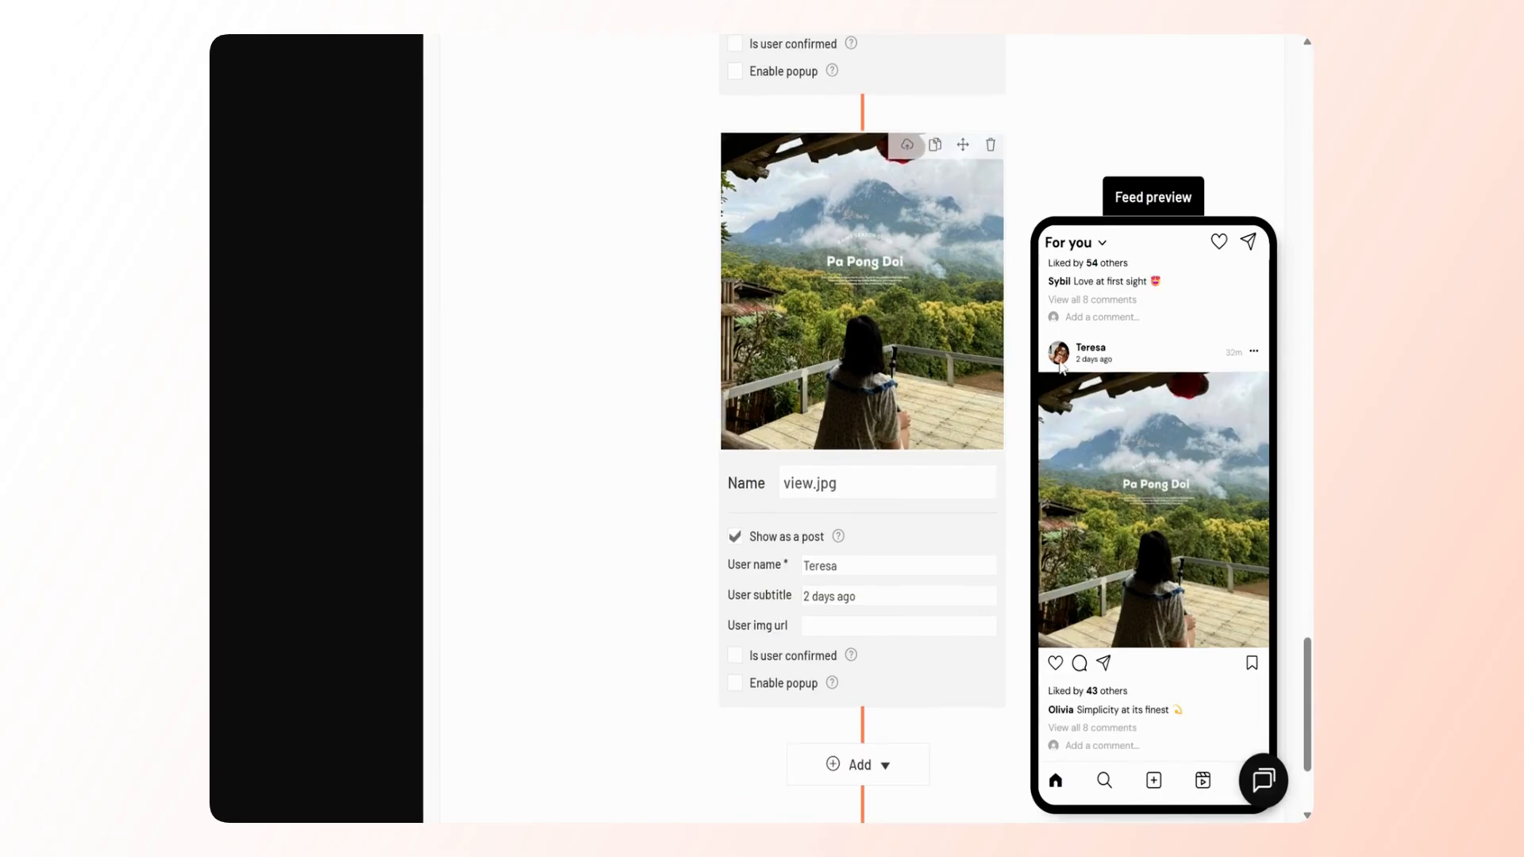
scroll(873, 516, down, 1)
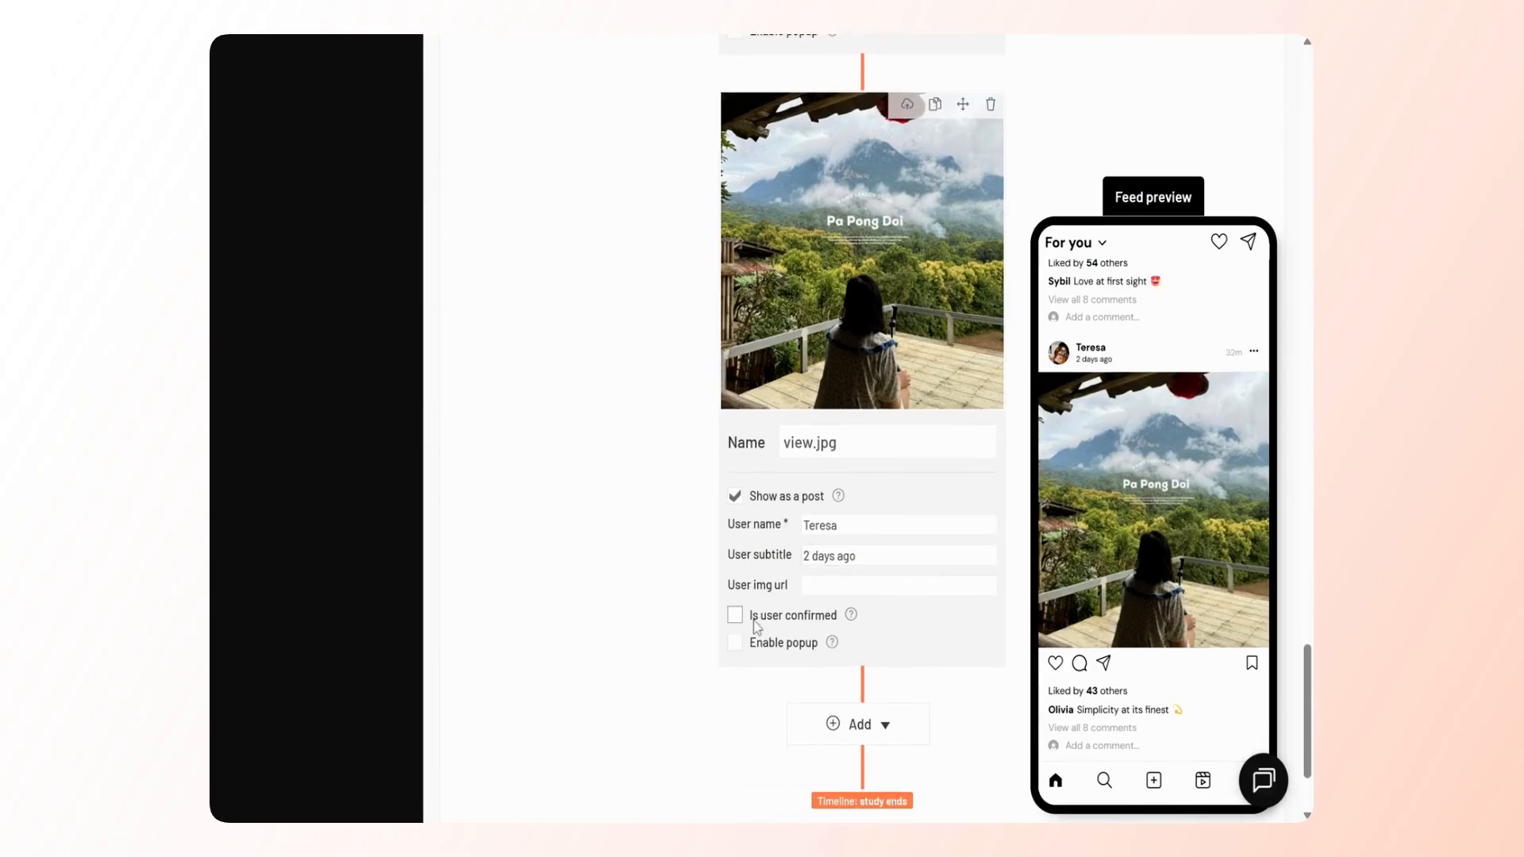
scroll(788, 626, down, 1)
click(735, 581)
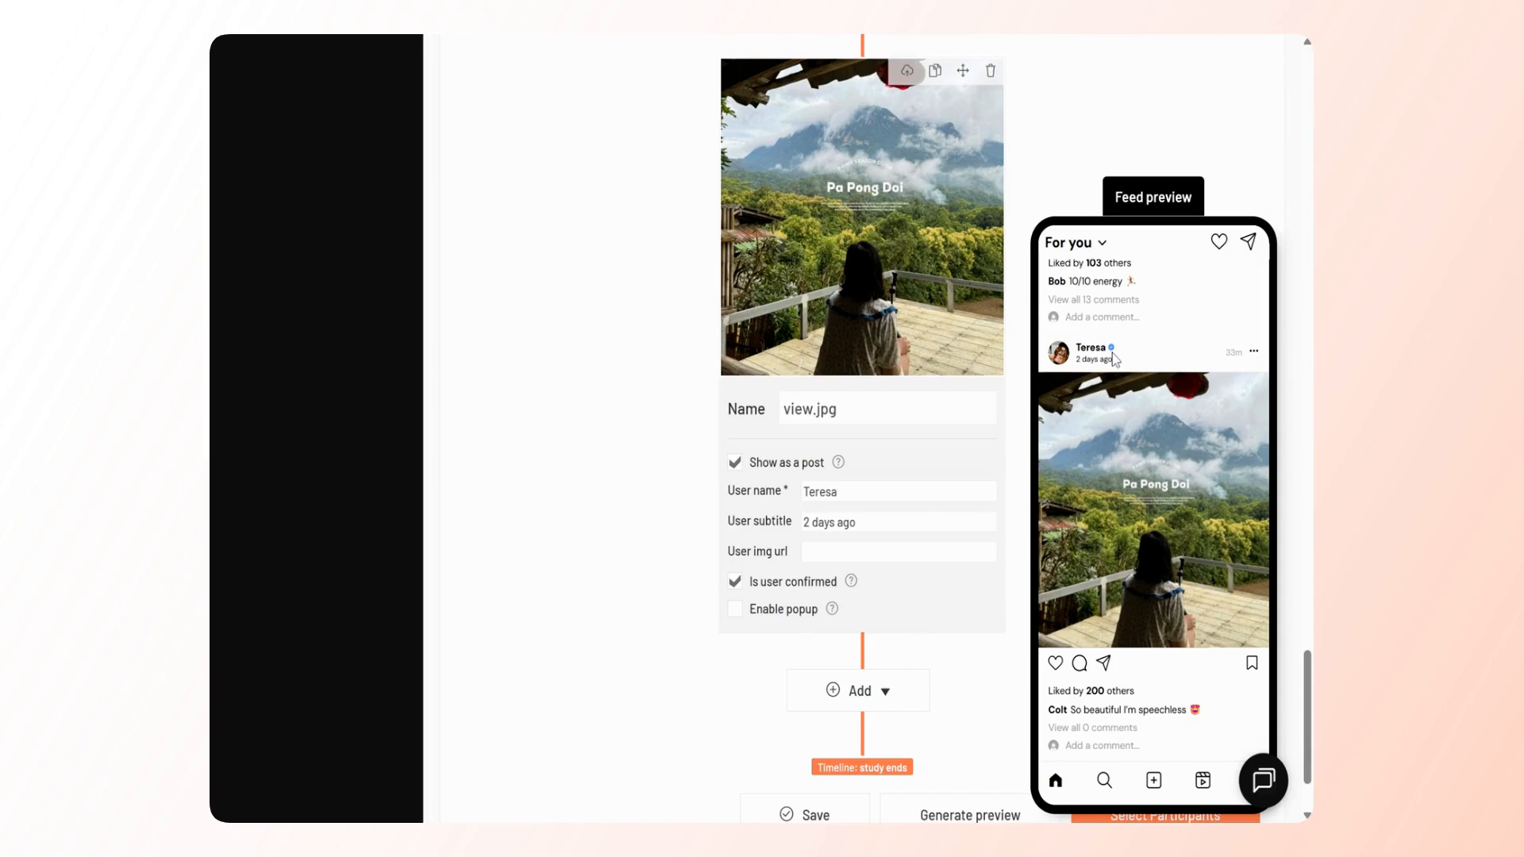
scroll(893, 595, down, 1)
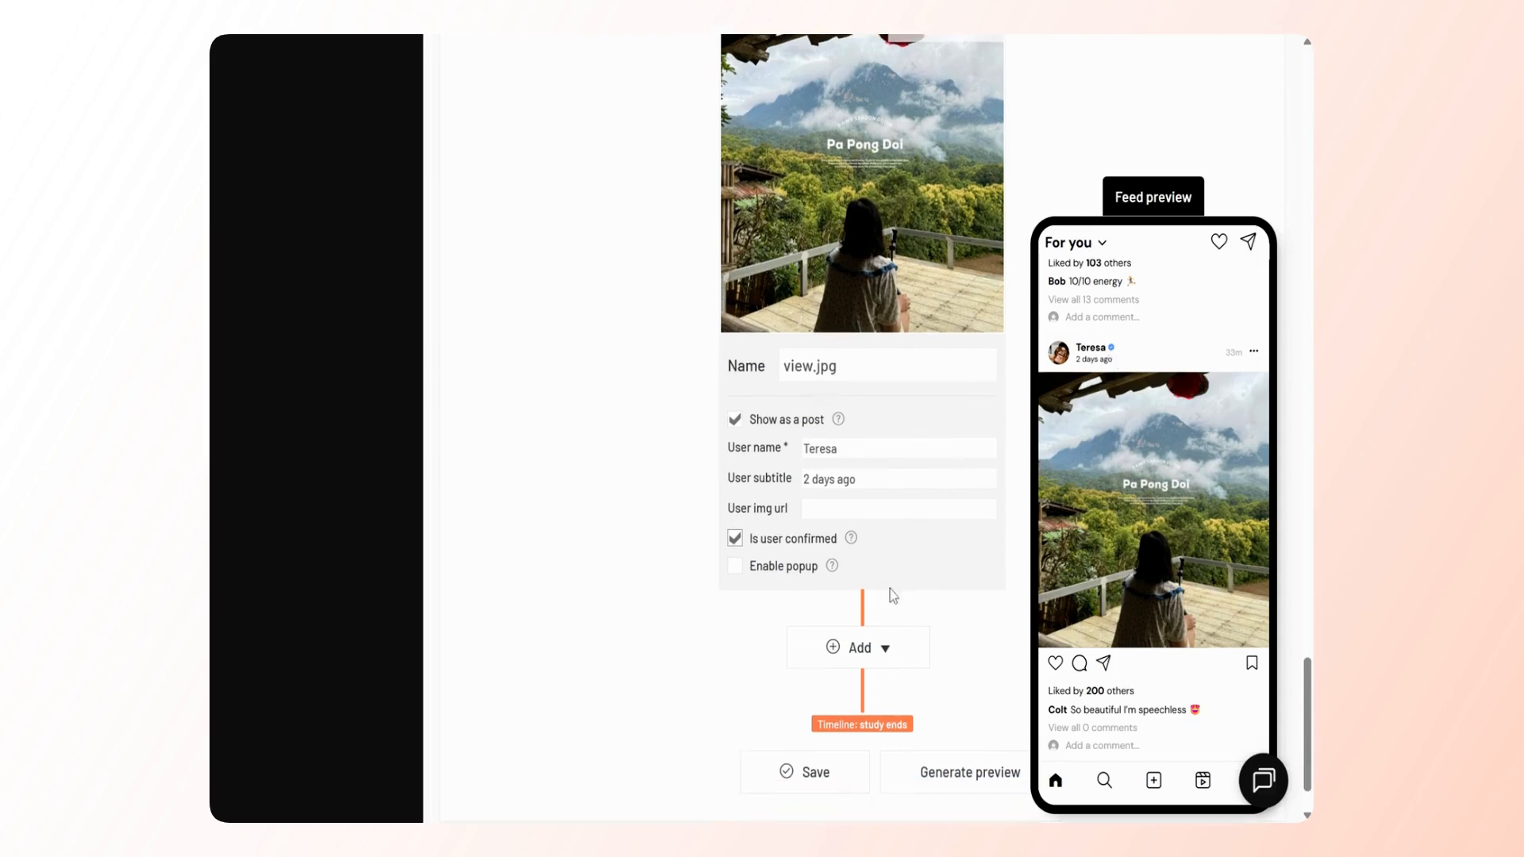
Look over the finished feed, collapse the feed preview and save the study
scroll(792, 608, down, 1)
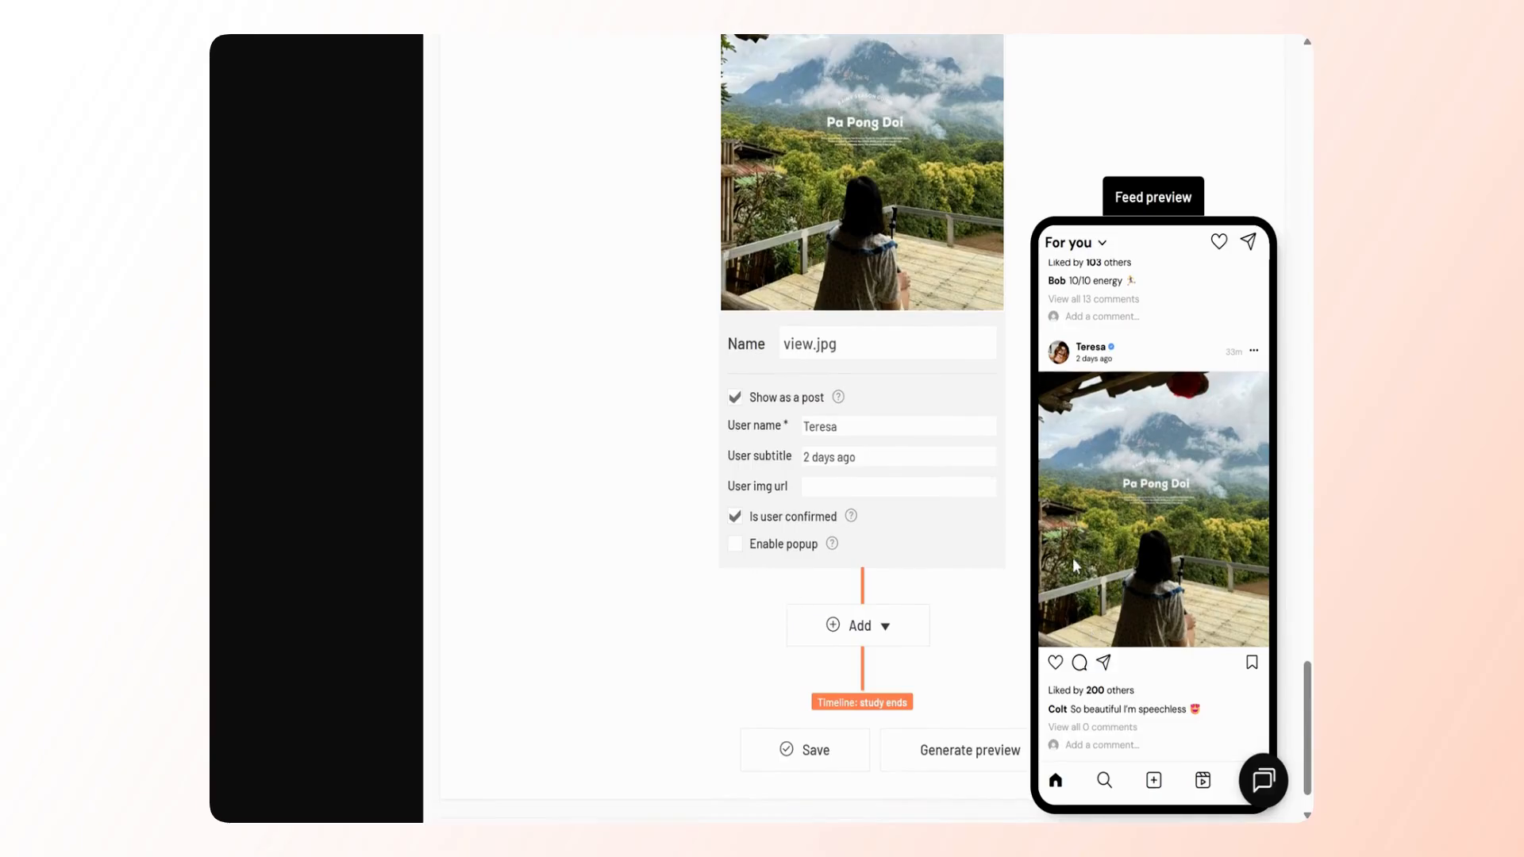
scroll(792, 556, down, 2)
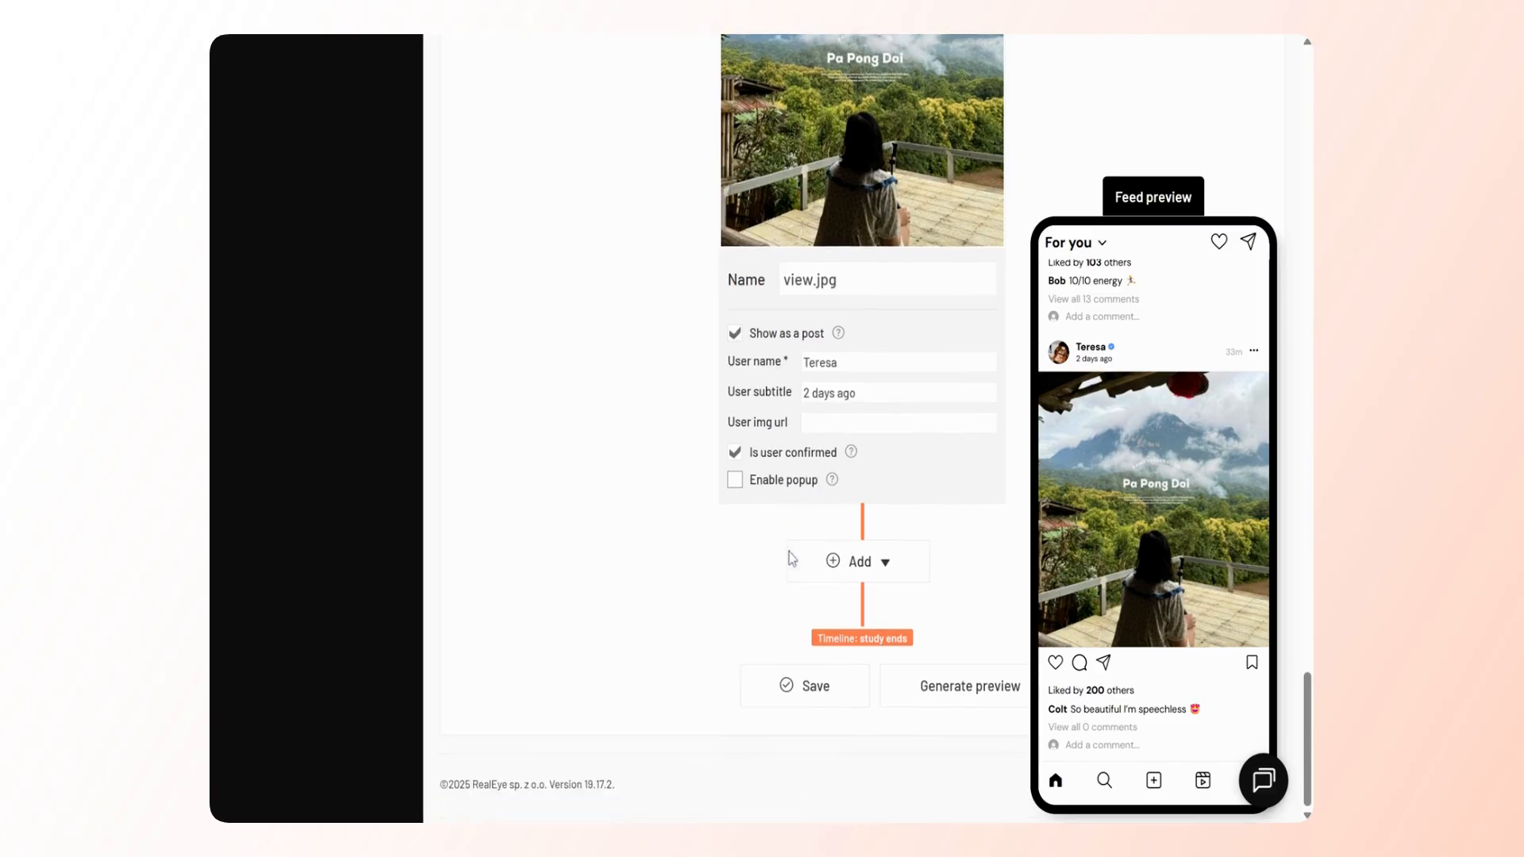
scroll(1151, 476, up, 10)
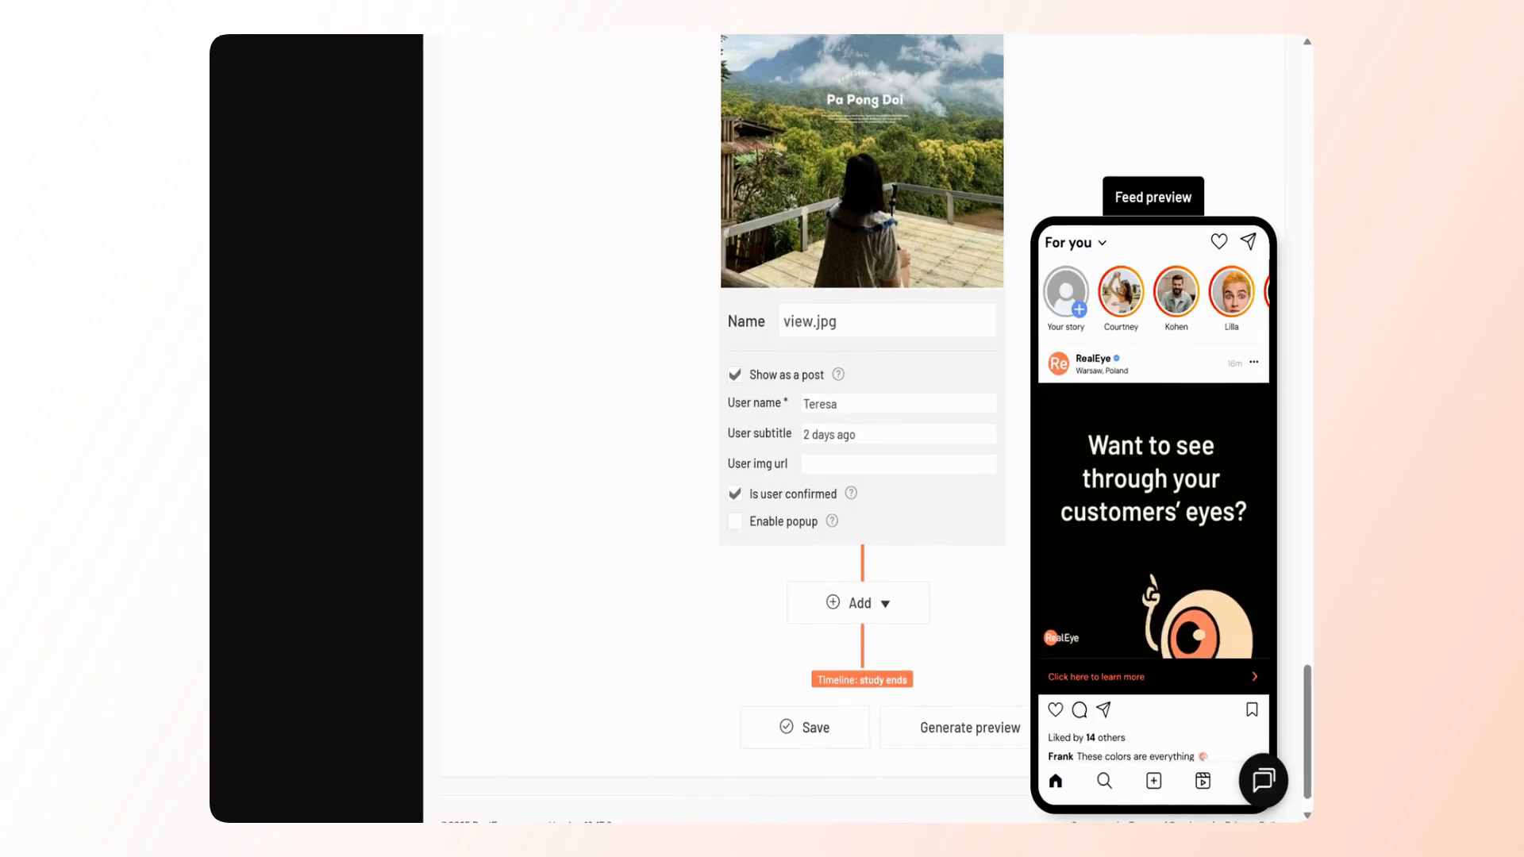
click(1143, 203)
click(826, 726)
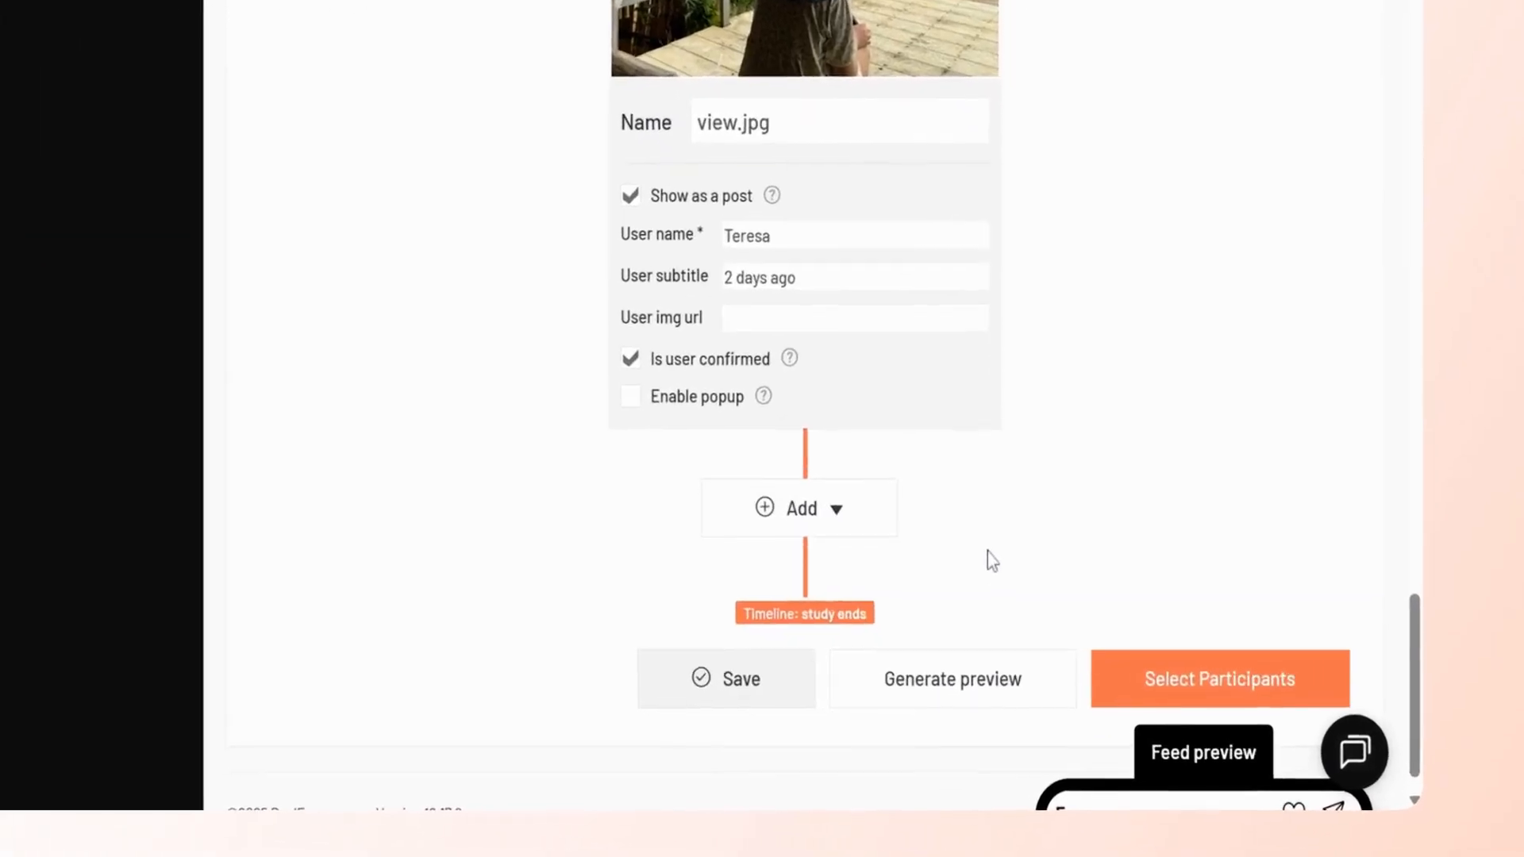
Generate the study preview and check its launch and sharing options
click(888, 698)
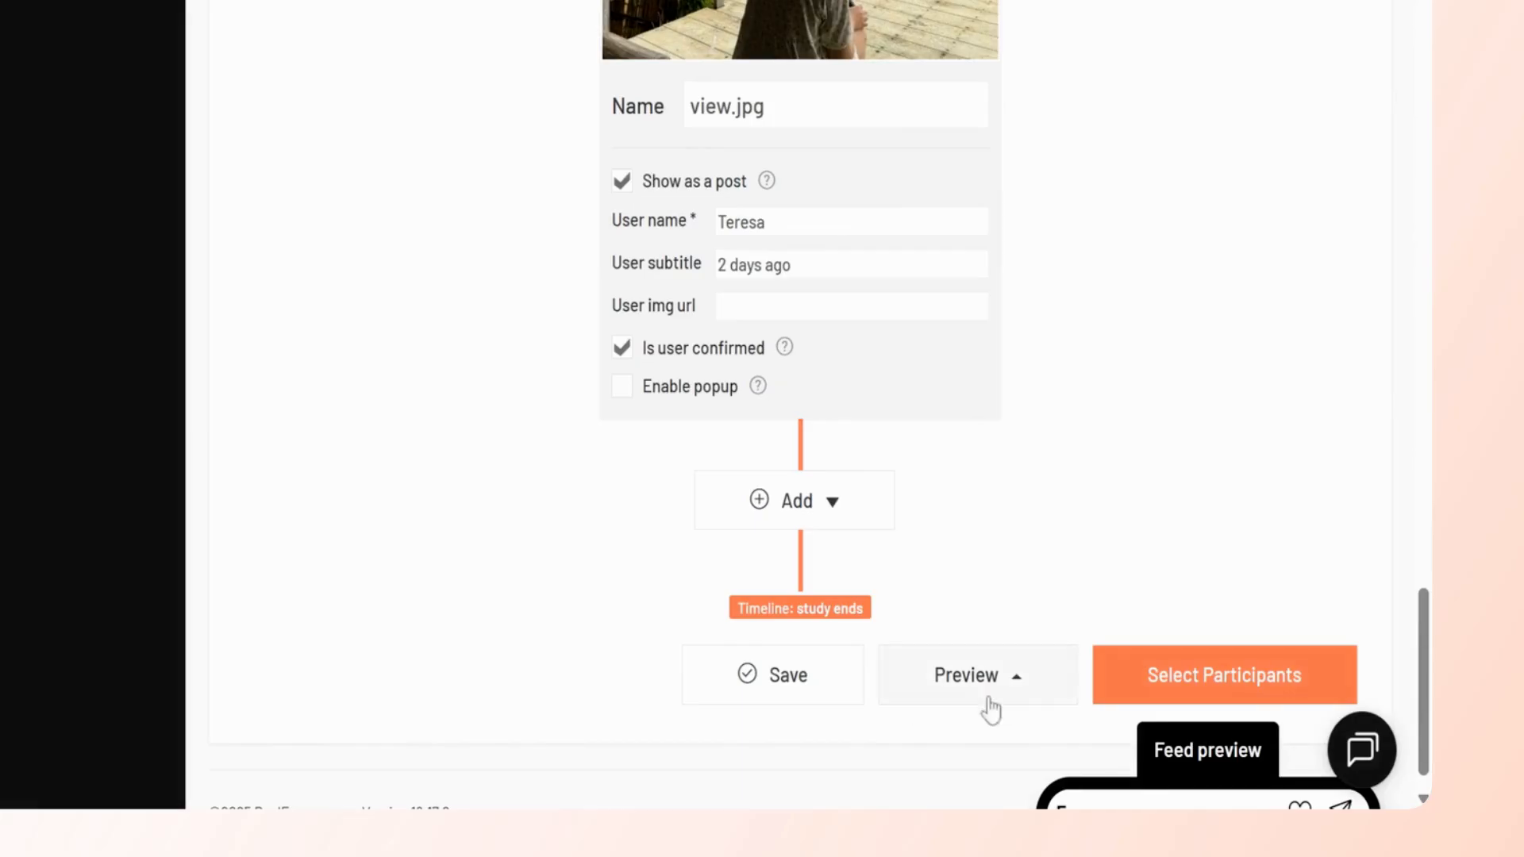
click(988, 702)
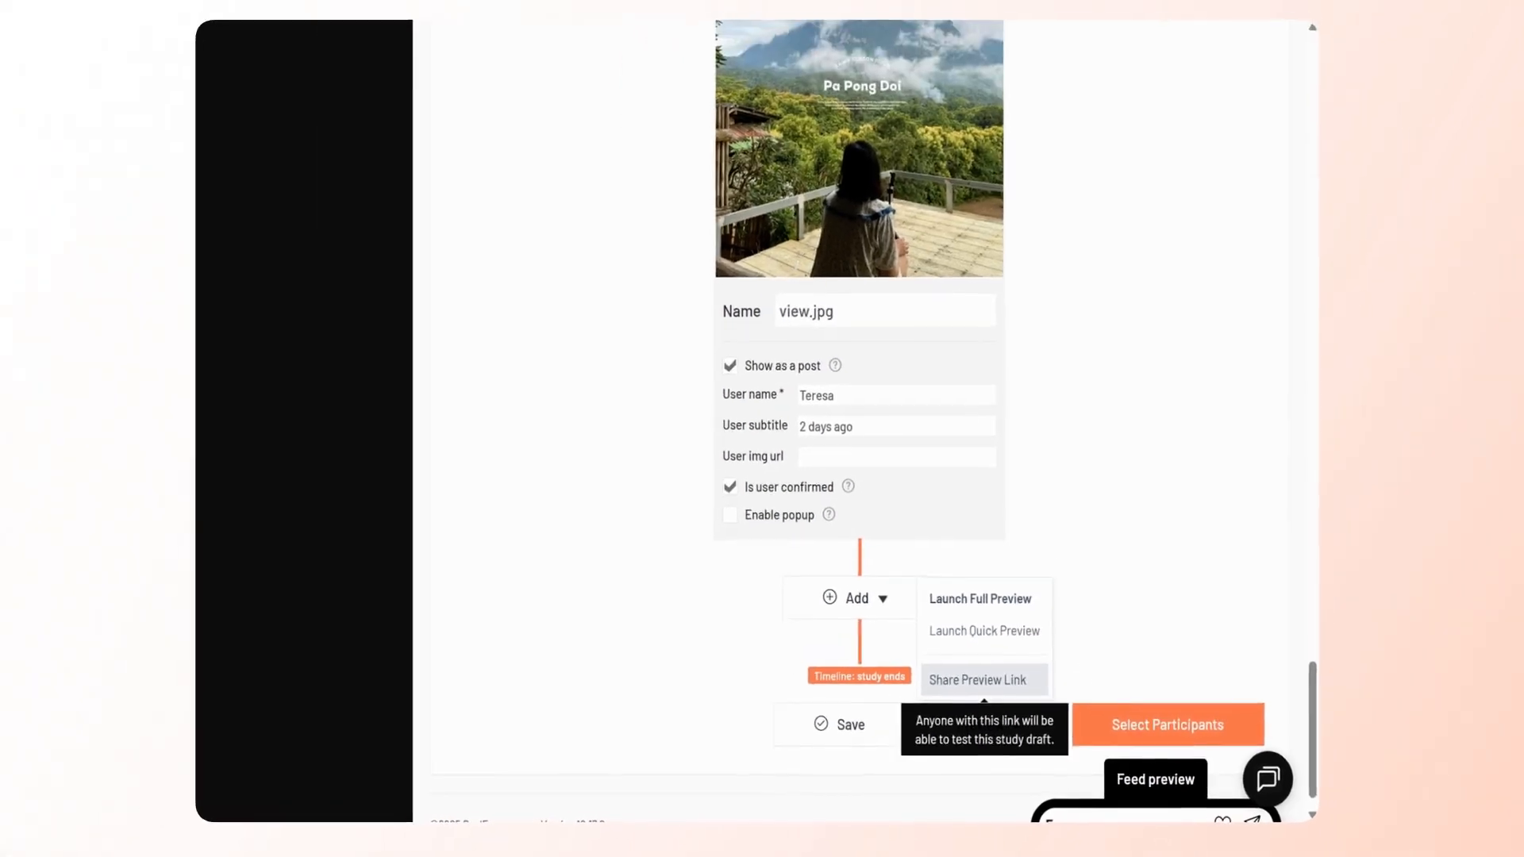
click(1097, 592)
Proceed to participant selection and set the own participant count limit to 30
scroll(1077, 675, down, 1)
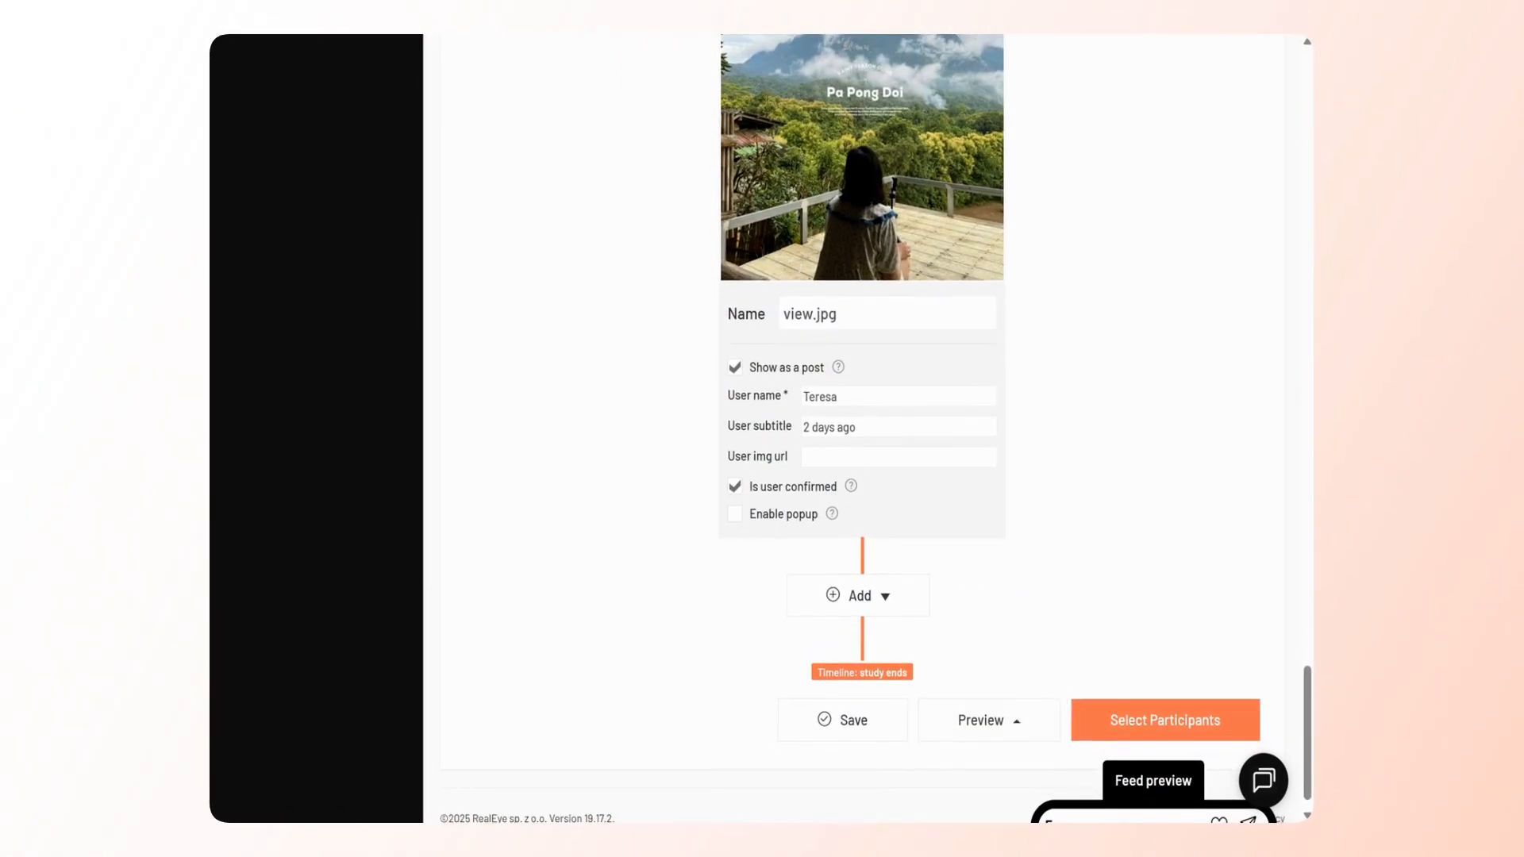
scroll(862, 397, down, 1)
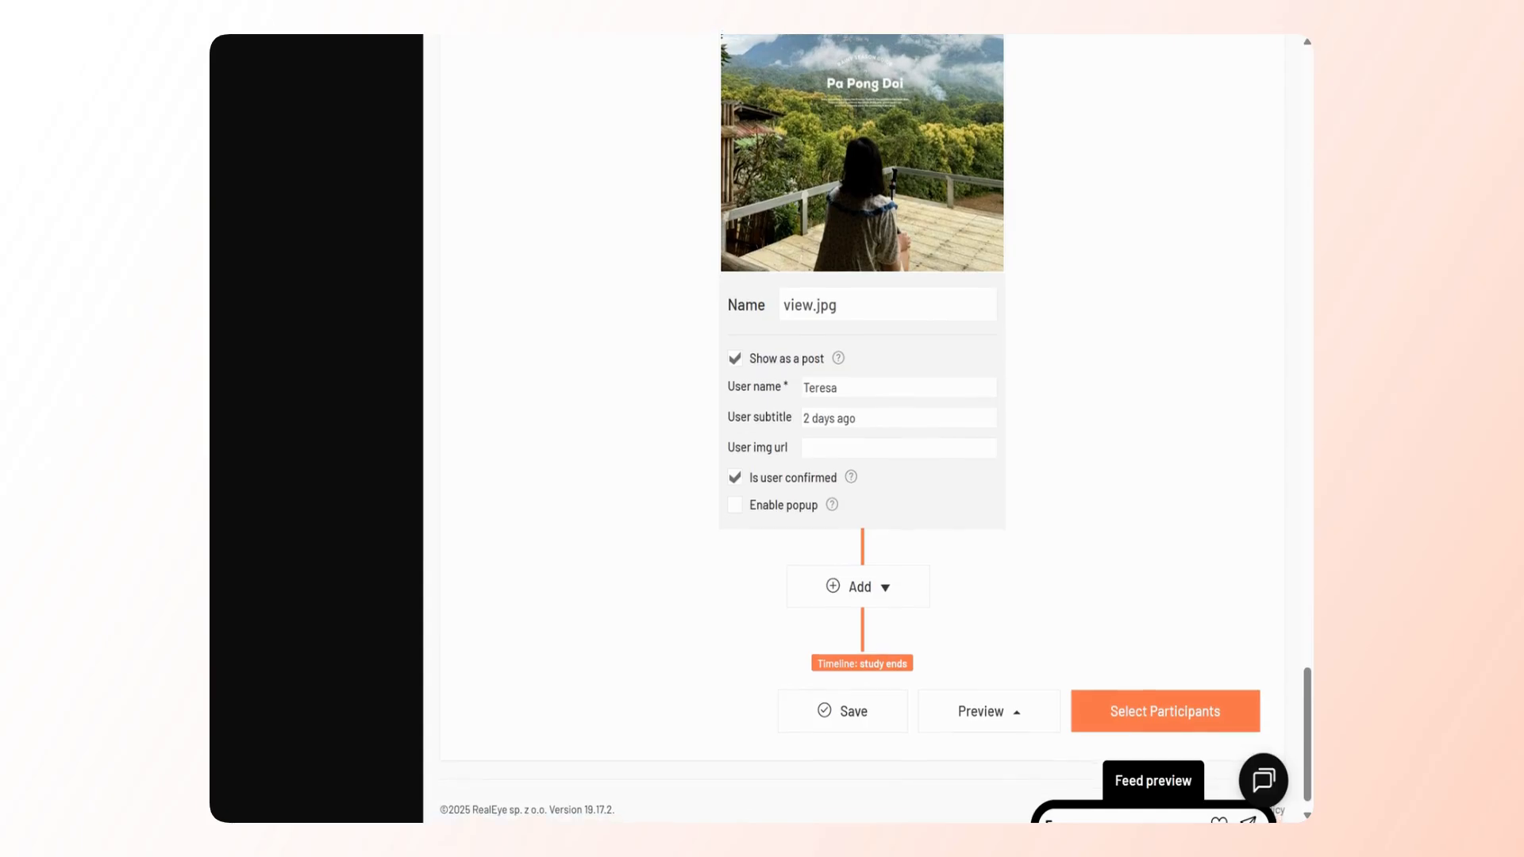
click(1093, 713)
double_click(671, 242)
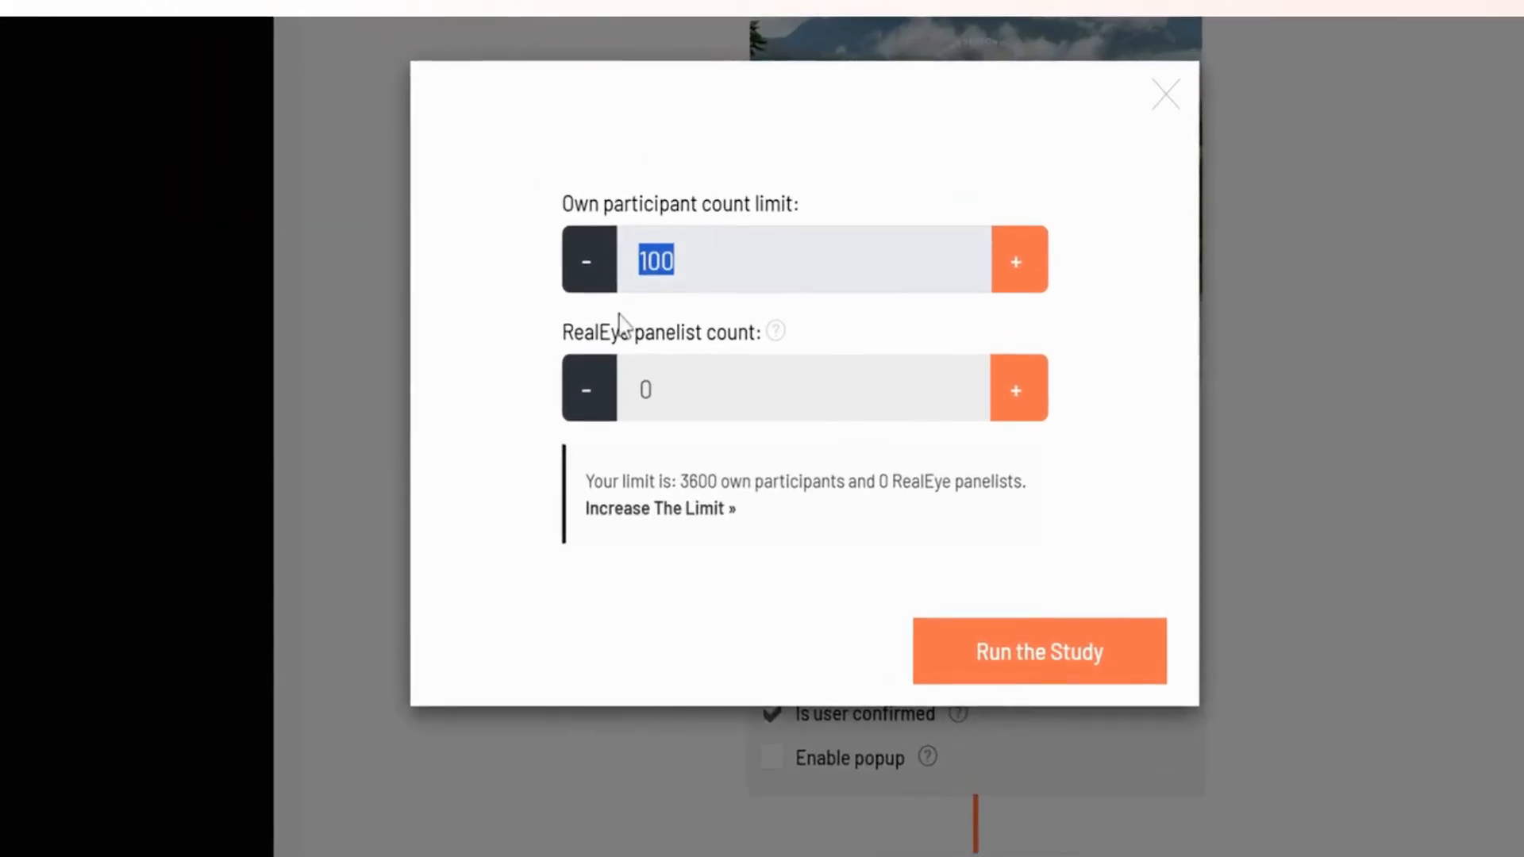
text(30)
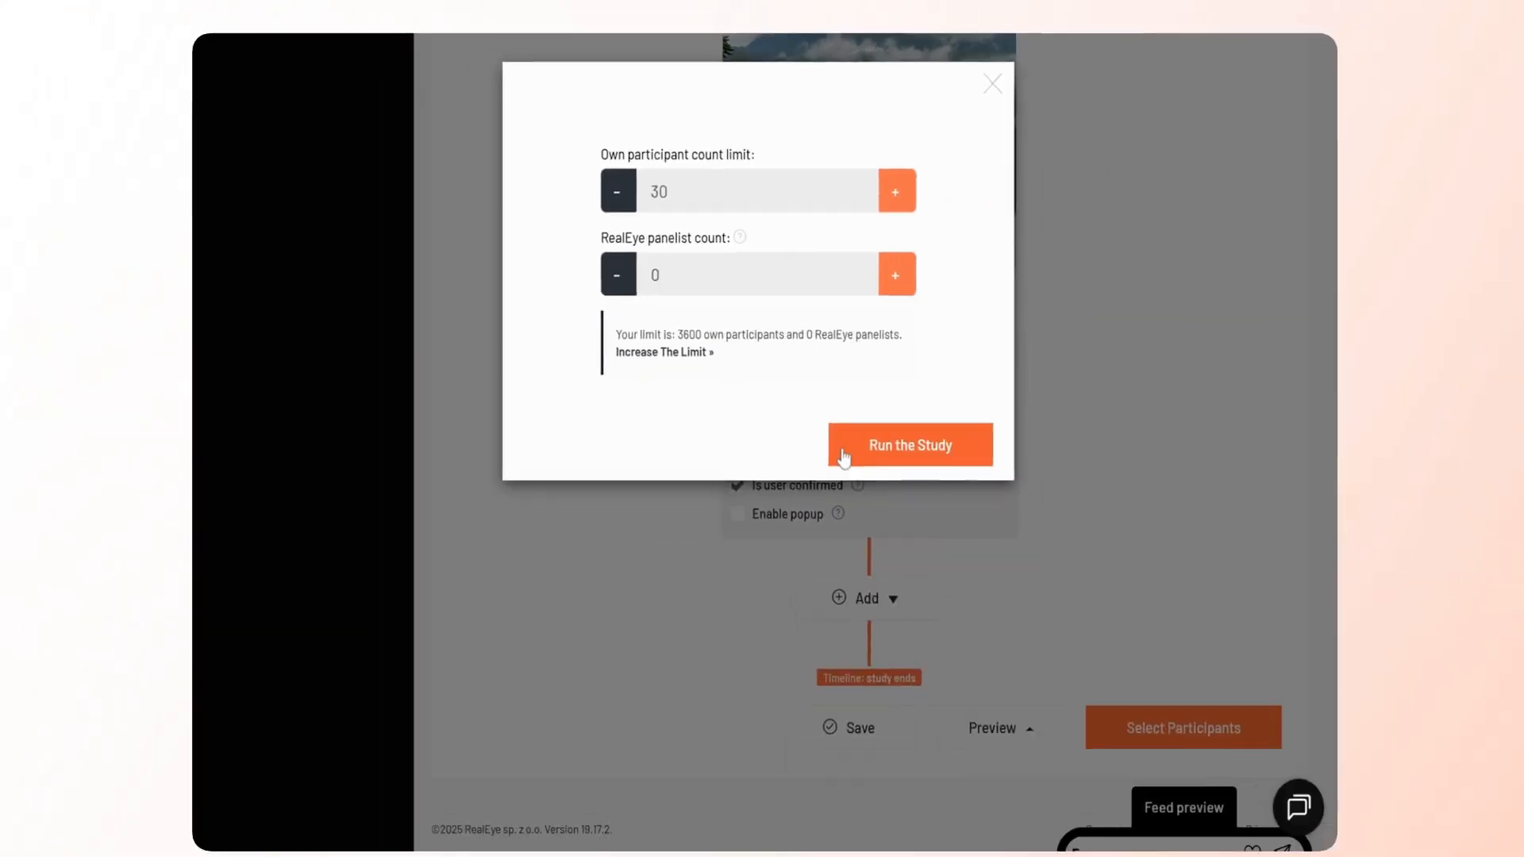
Run the study and open the list of all studies
click(844, 458)
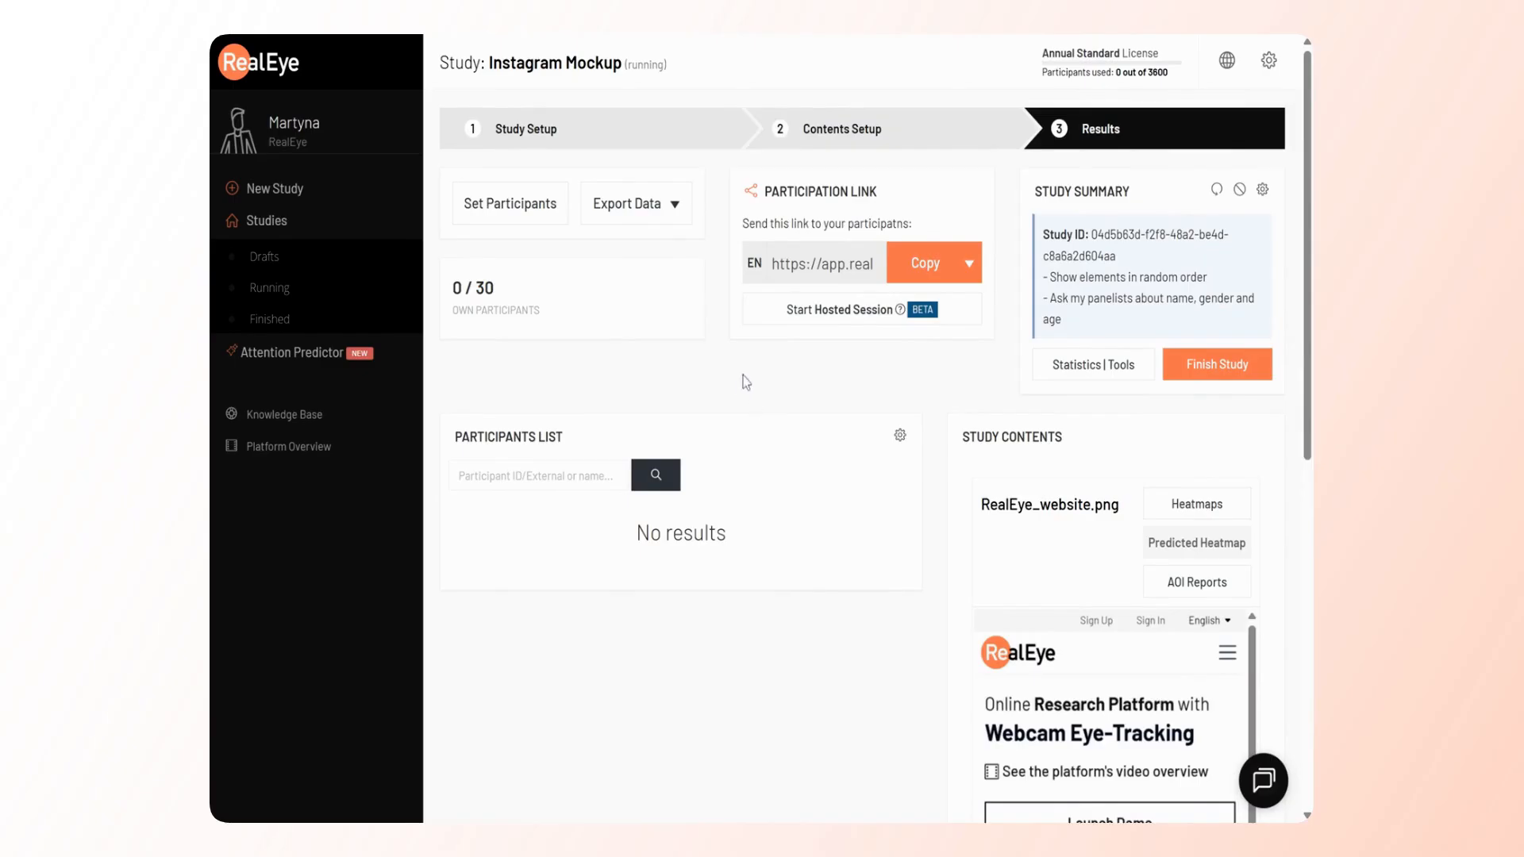
click(381, 222)
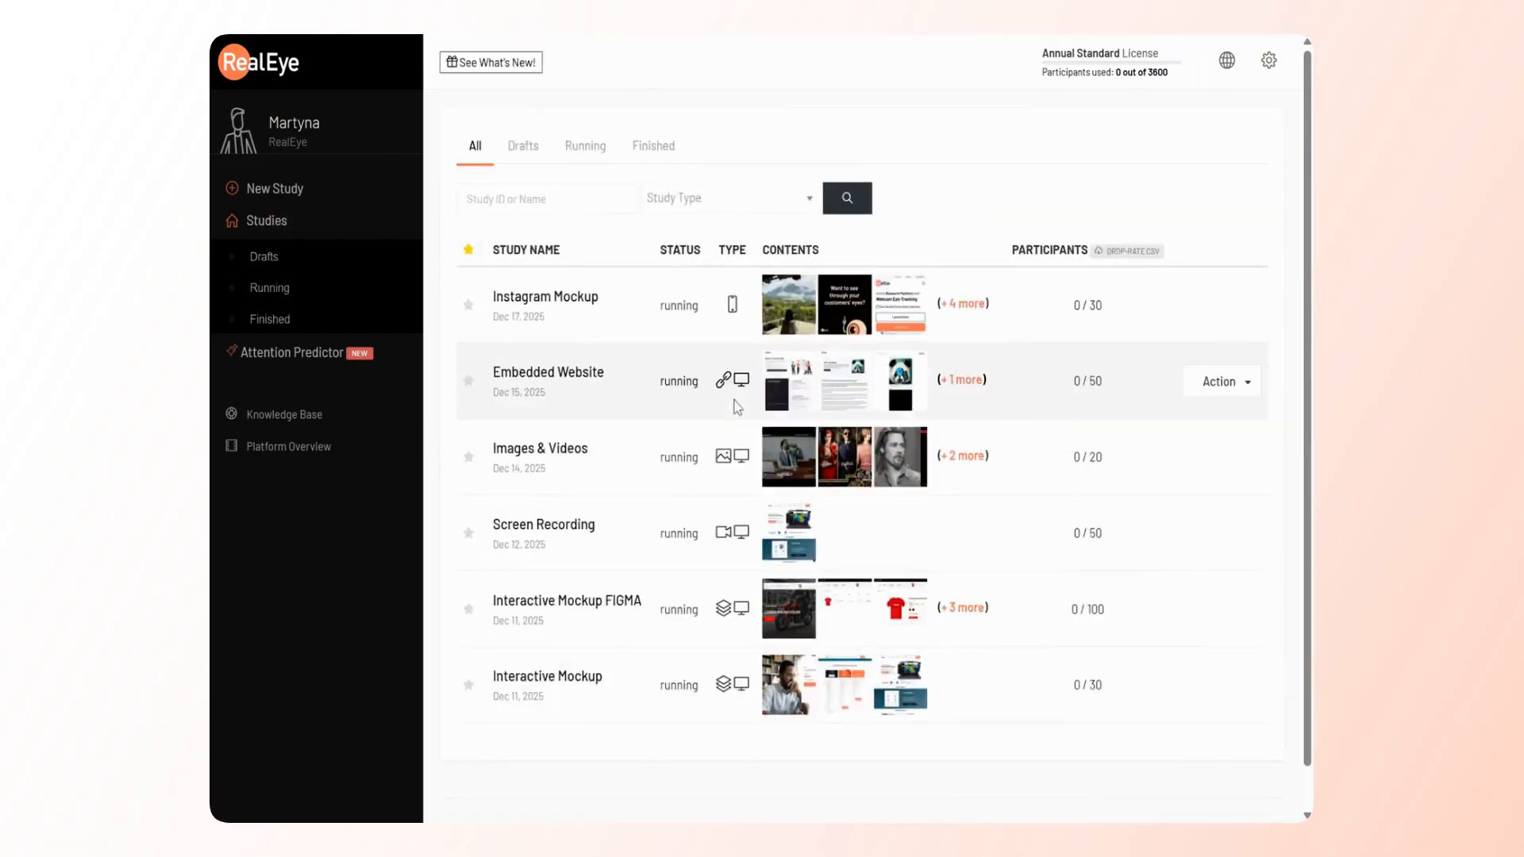